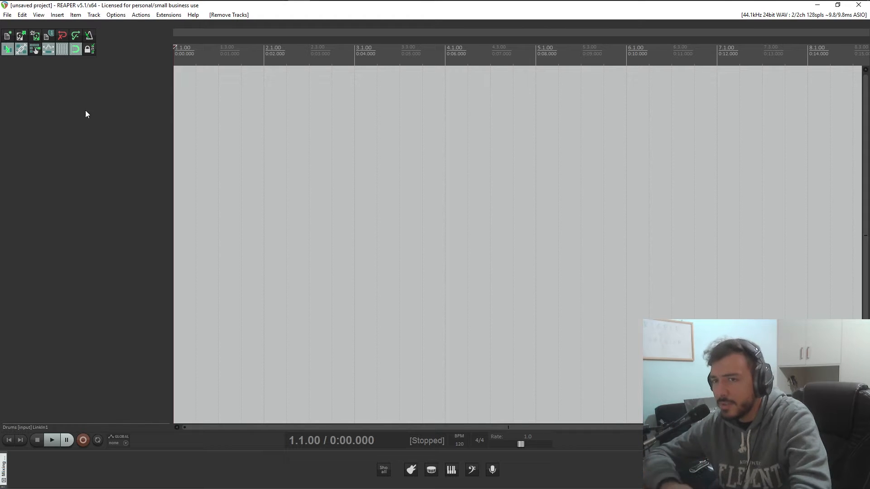
pyautogui.doubleClick(83, 86)
pyautogui.doubleClick(82, 179)
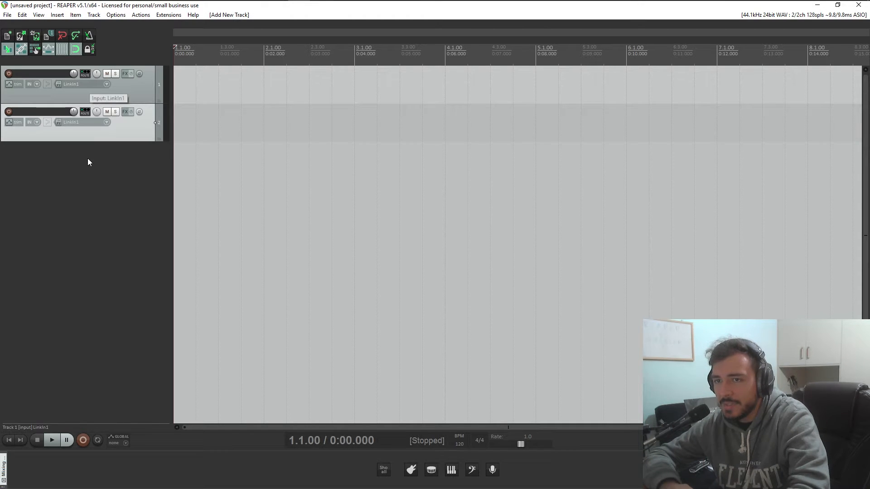
pyautogui.hotkey('ctrl', 'z')
pyautogui.hotkey('ctrl', 'z')
pyautogui.rightClick(84, 100)
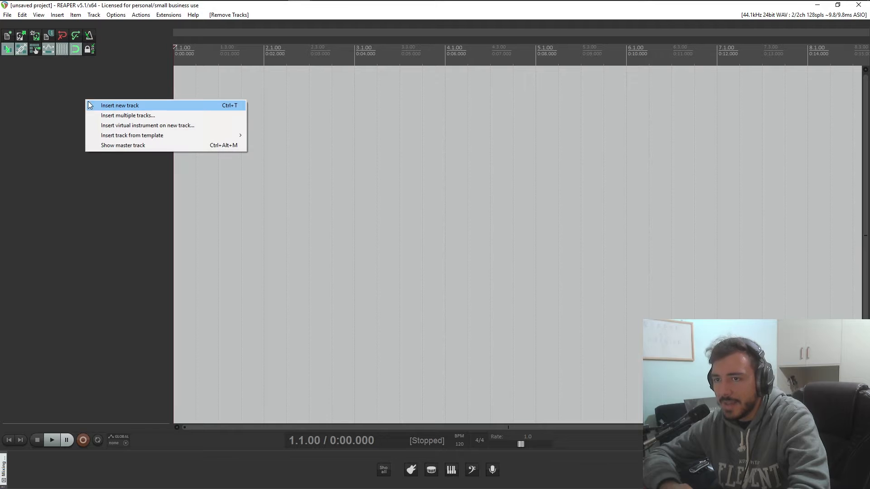
pyautogui.click(116, 114)
pyautogui.write('2')
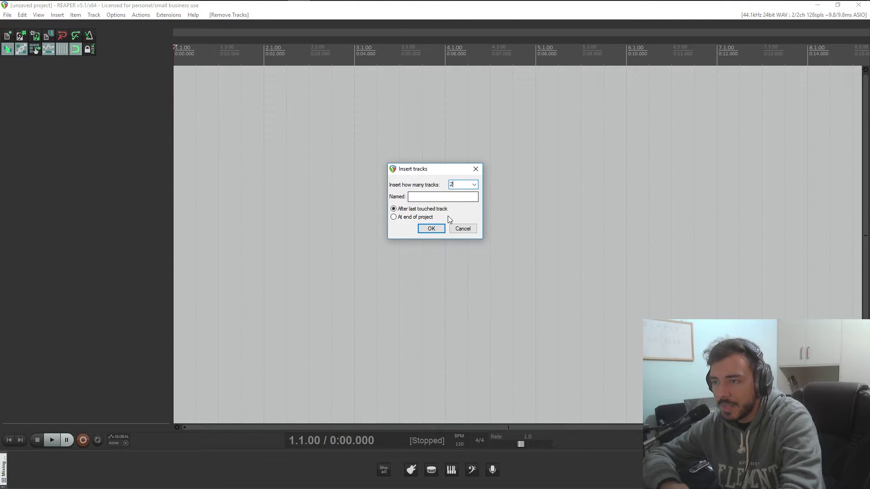
pyautogui.click(433, 229)
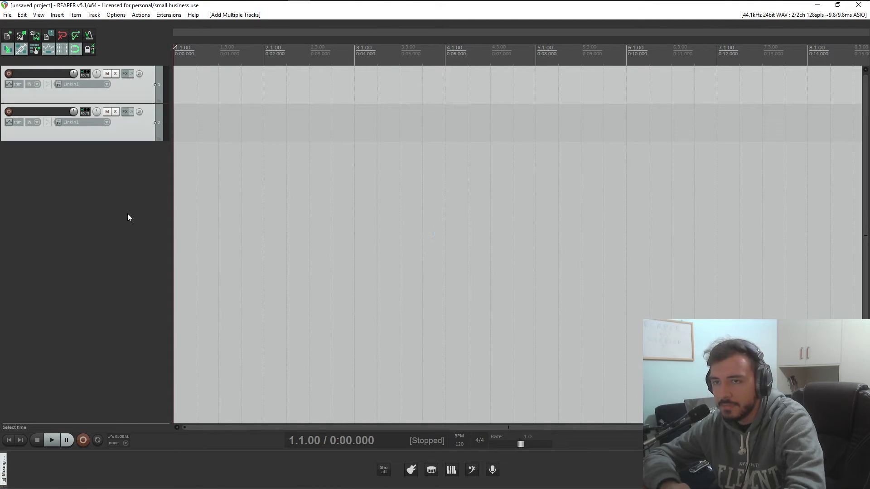
pyautogui.press('Delete')
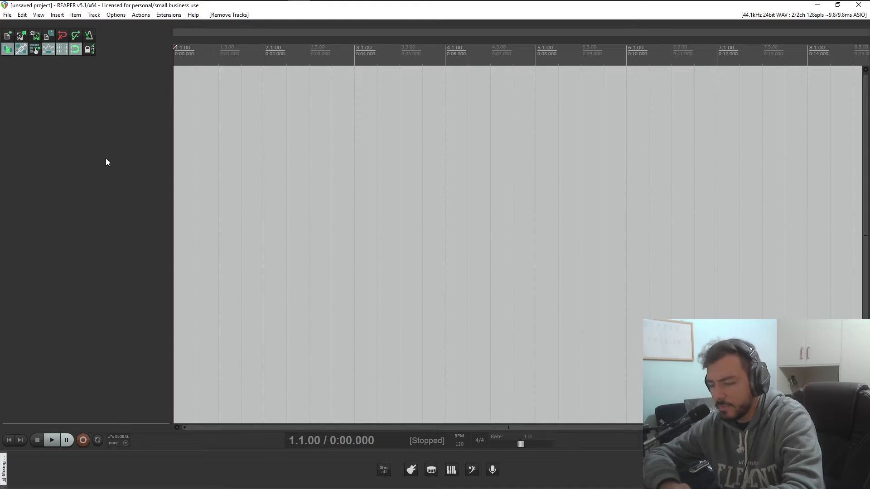
# Step: Add two new tracks to the empty project and name the first one Drums
pyautogui.hotkey('ctrl', 't')
pyautogui.hotkey('ctrl', 't')
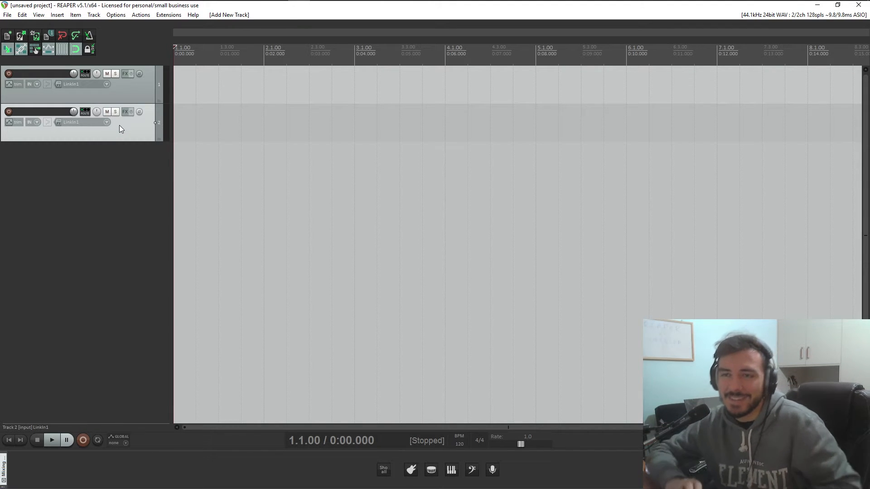
pyautogui.click(47, 74)
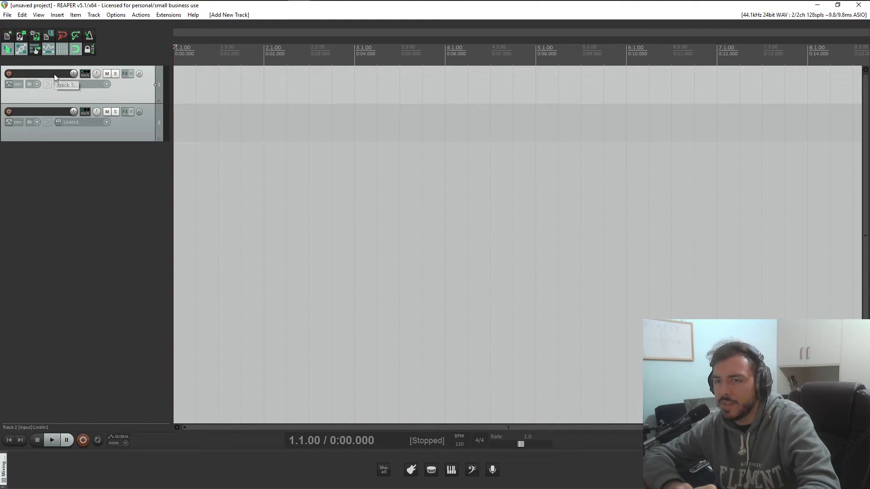
pyautogui.doubleClick(42, 72)
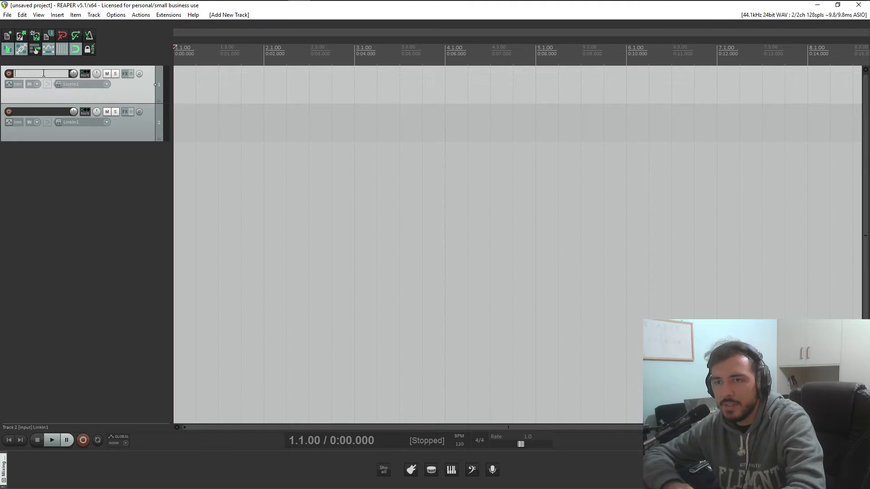
pyautogui.write('Drums')
pyautogui.press('Return')
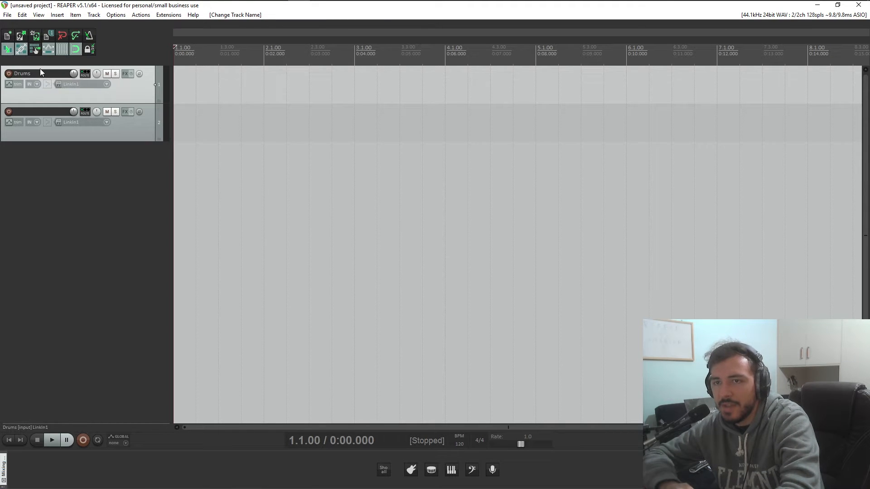
# Step: Add the VSTi Superior Drummer 2 (Toontrack) (32 out) to the second track and move its window clear of the track list
pyautogui.click(126, 134)
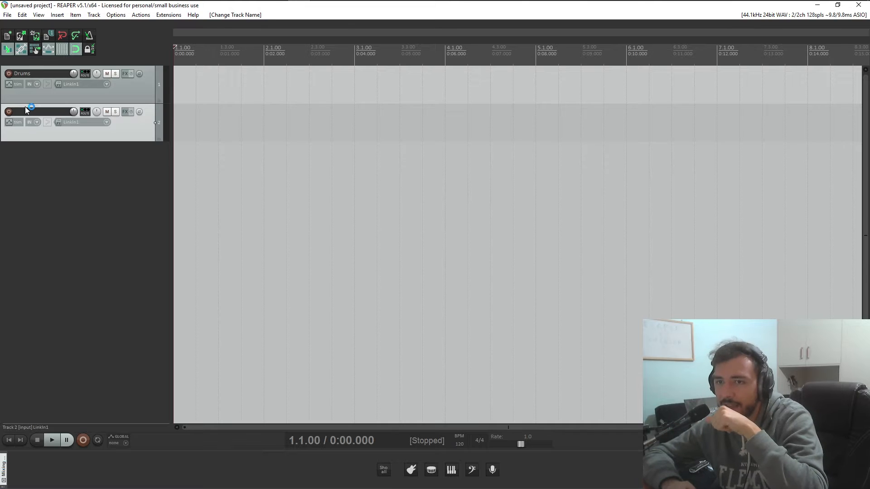
pyautogui.click(123, 112)
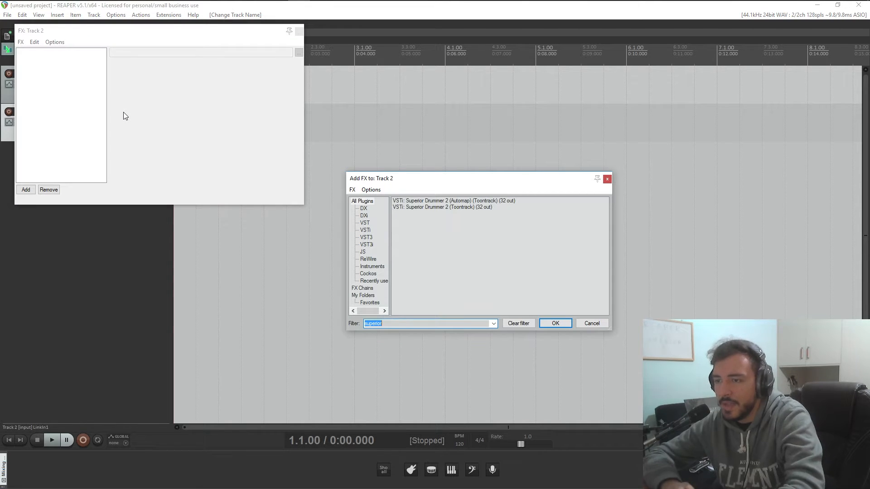
pyautogui.write('superior')
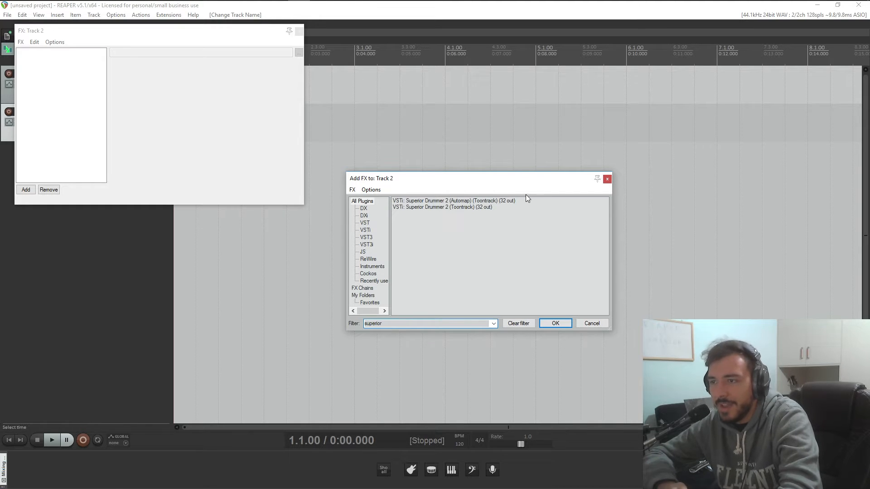
pyautogui.click(439, 201)
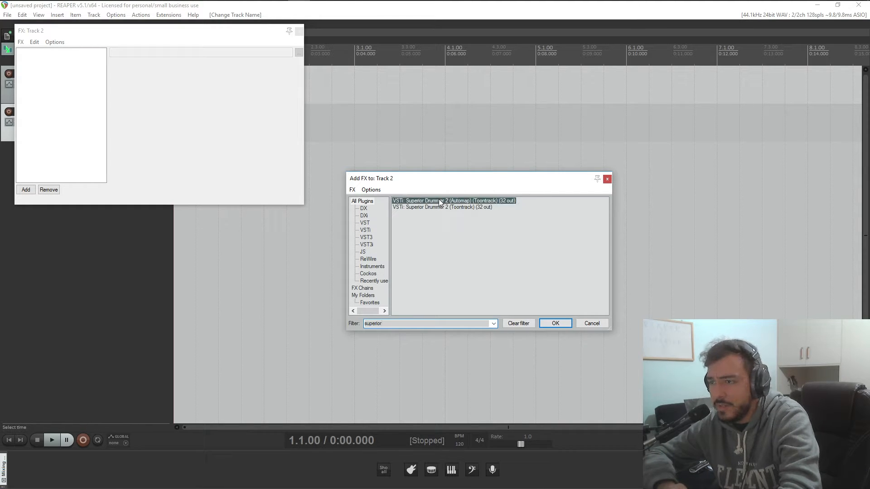
pyautogui.click(475, 209)
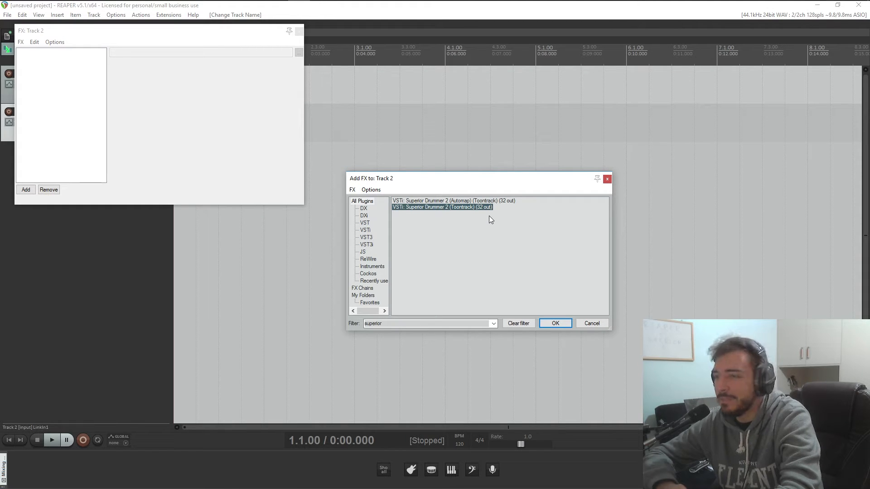
pyautogui.click(558, 324)
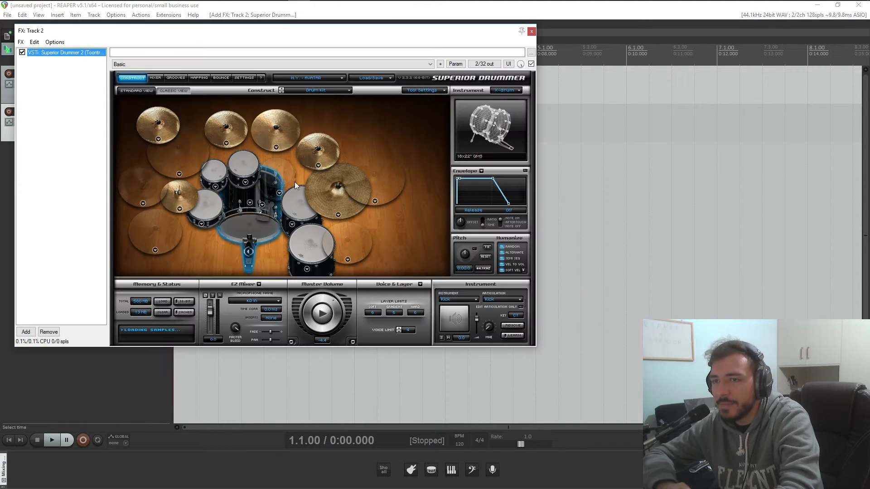
pyautogui.moveTo(330, 33); pyautogui.dragTo(537, 84)
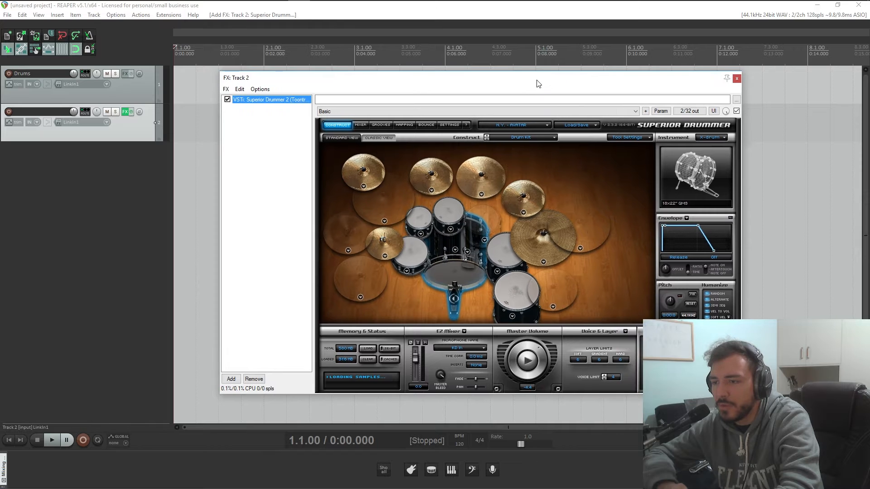
# Step: Audition the kick and a few neighbouring drums of the loaded kit
pyautogui.click(449, 284)
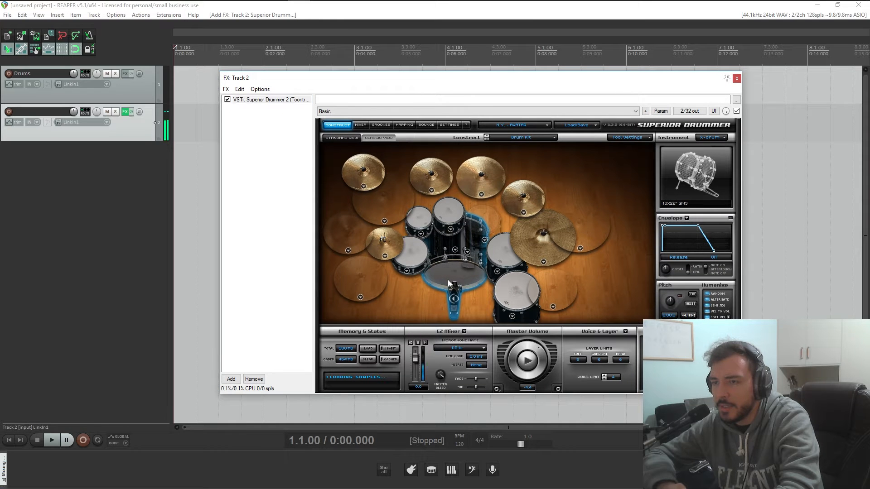
pyautogui.click(403, 256)
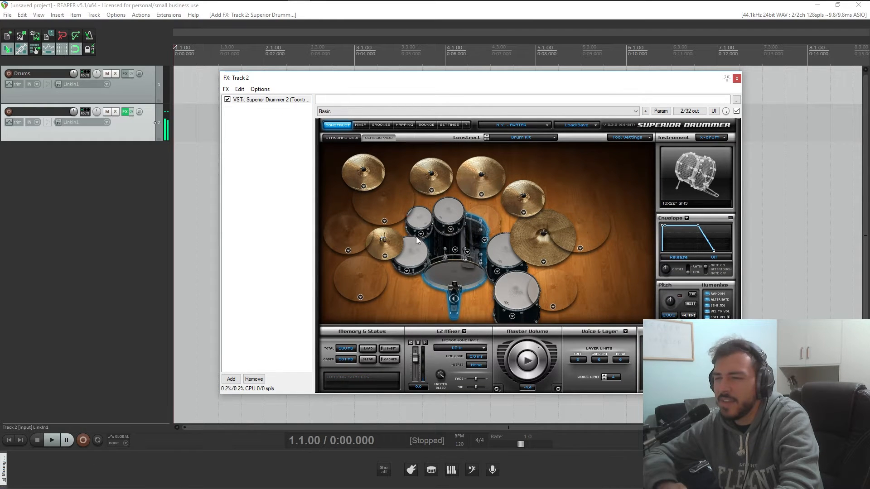
pyautogui.click(428, 238)
pyautogui.click(434, 281)
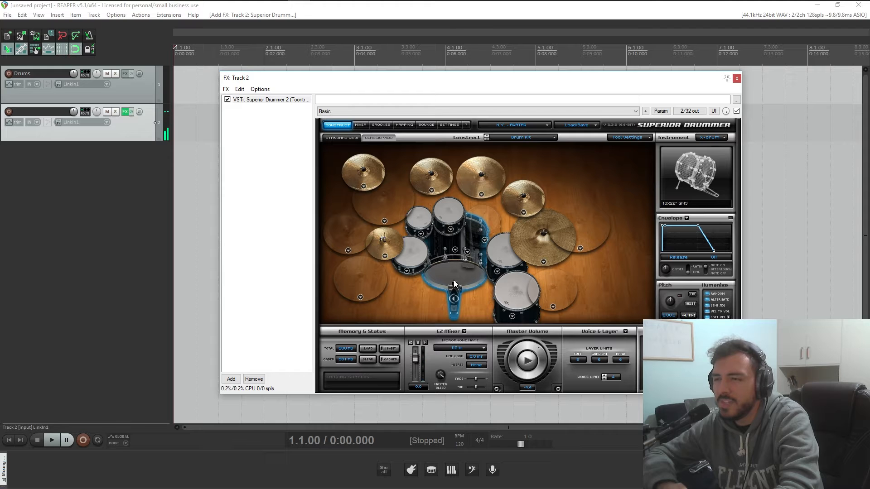
pyautogui.click(454, 281)
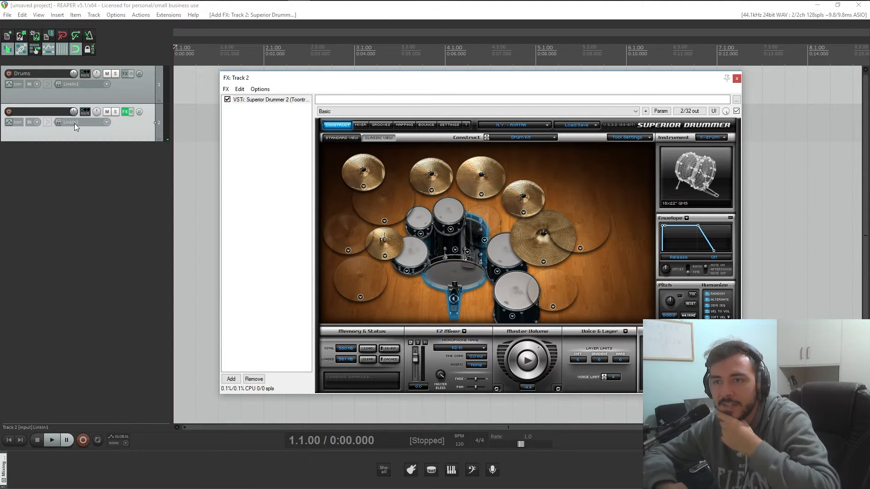
# Step: Name the second track Superior Host
pyautogui.click(51, 112)
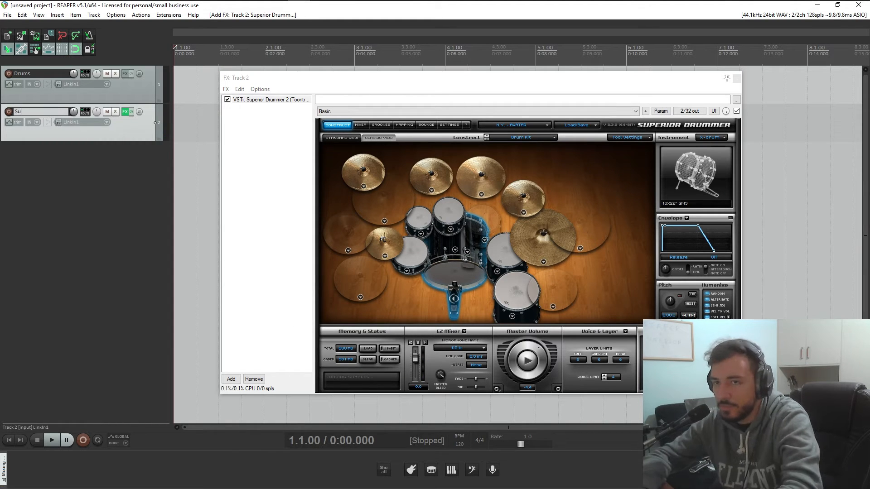
pyautogui.write('Superior D')
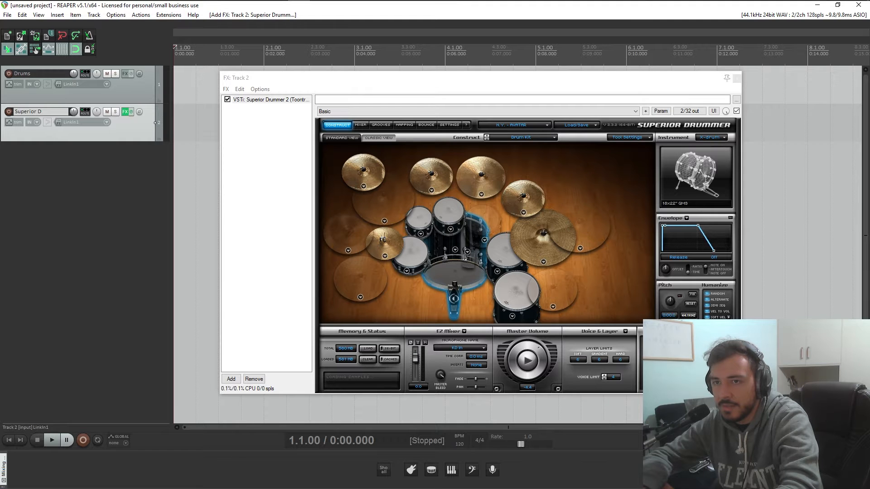
pyautogui.press('BackSpace')
pyautogui.write('Host')
pyautogui.press('Return')
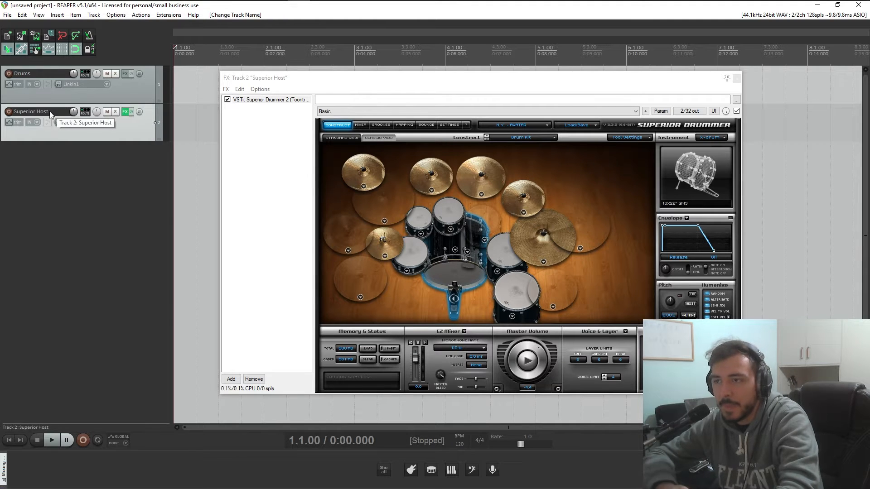
# Step: Examine the microphone, bus and output channels in Superior Drummer's mixer, and close the plug-in window
pyautogui.moveTo(309, 85); pyautogui.dragTo(224, 73)
pyautogui.click(272, 113)
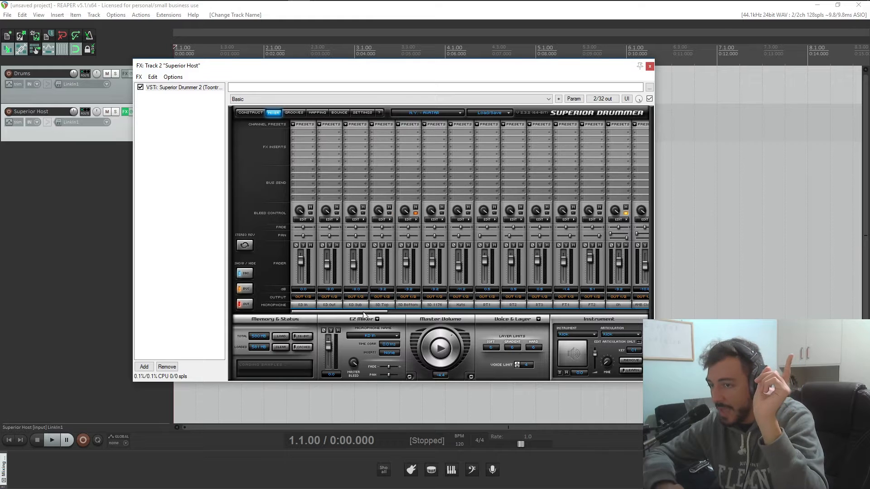
pyautogui.moveTo(363, 312); pyautogui.dragTo(596, 314)
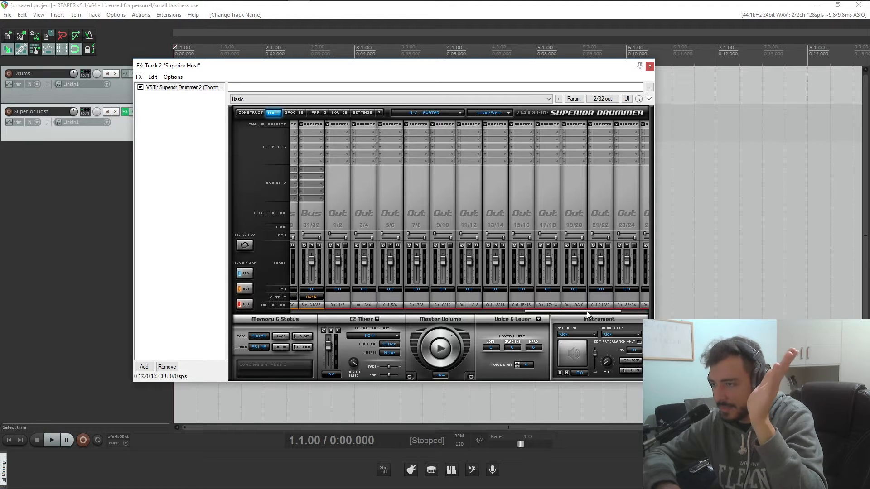
pyautogui.moveTo(586, 311); pyautogui.dragTo(593, 311)
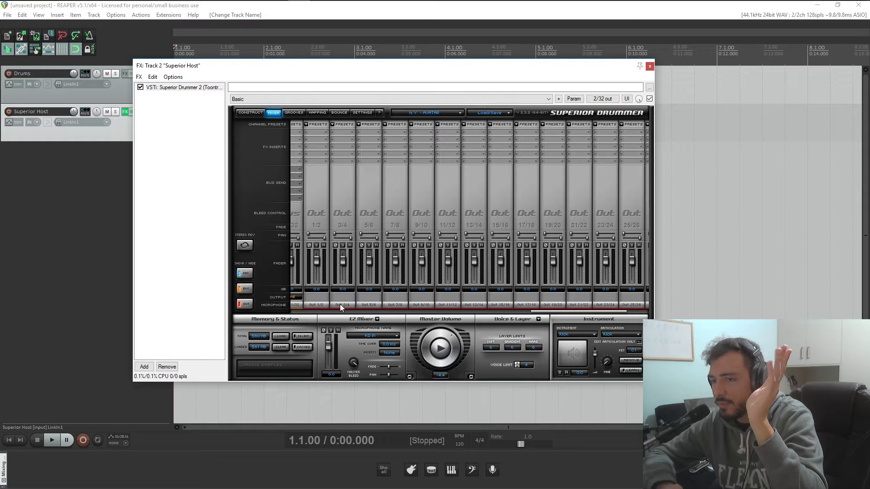
pyautogui.moveTo(604, 312); pyautogui.dragTo(609, 312)
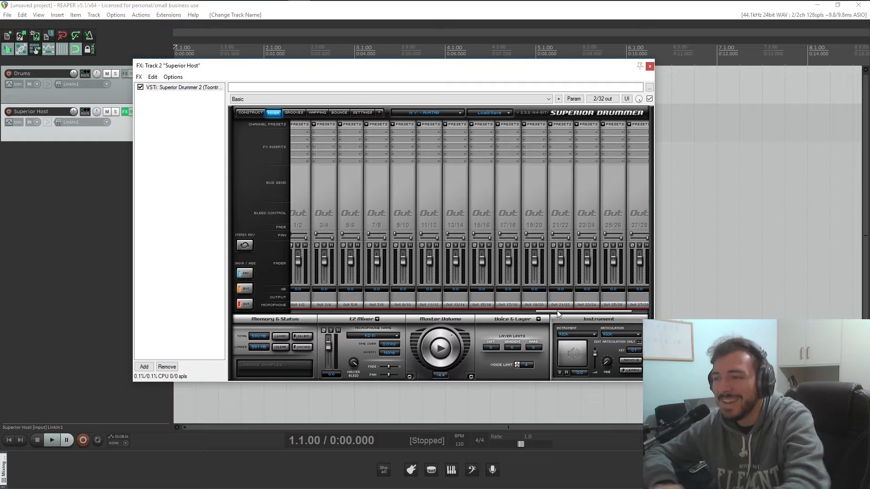
pyautogui.moveTo(557, 311); pyautogui.dragTo(564, 313)
pyautogui.click(650, 67)
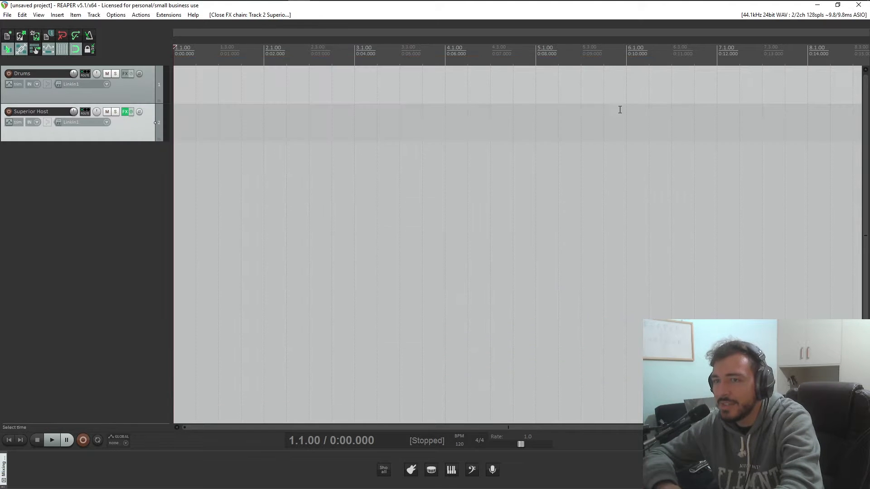
# Step: Insert 16 unnamed tracks below the Superior Host track
pyautogui.click(73, 167)
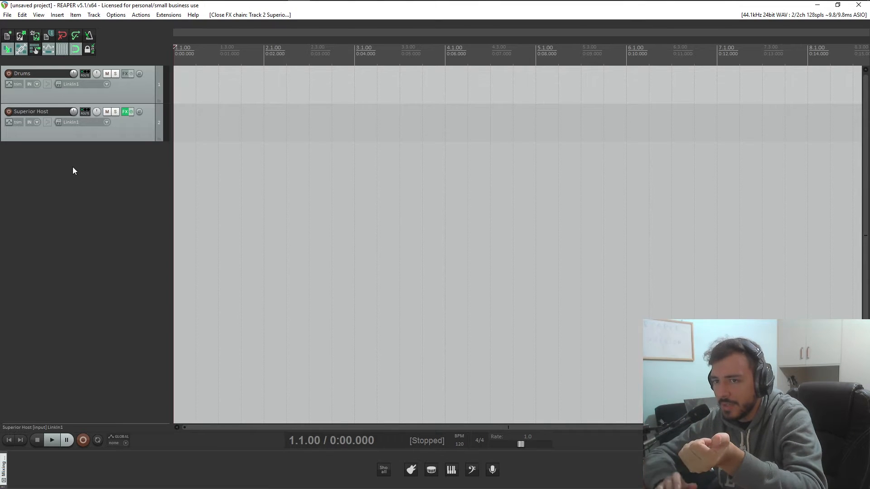
pyautogui.rightClick(73, 167)
pyautogui.click(108, 184)
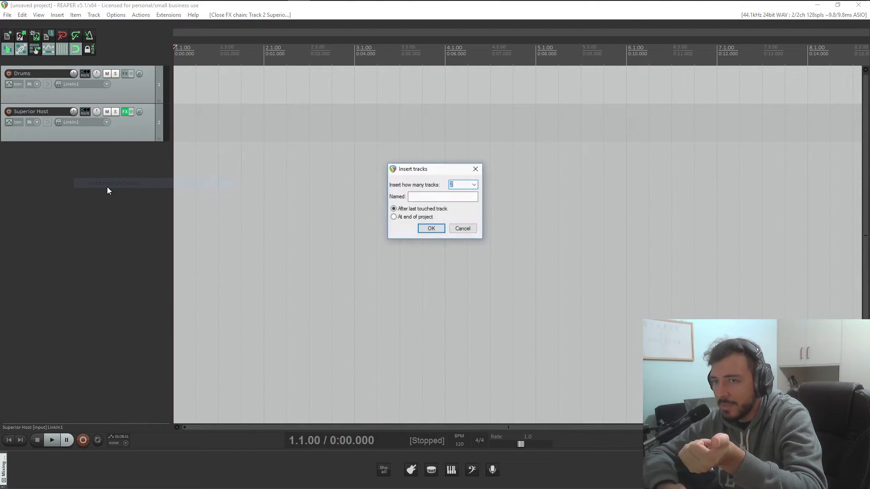
pyautogui.write('16')
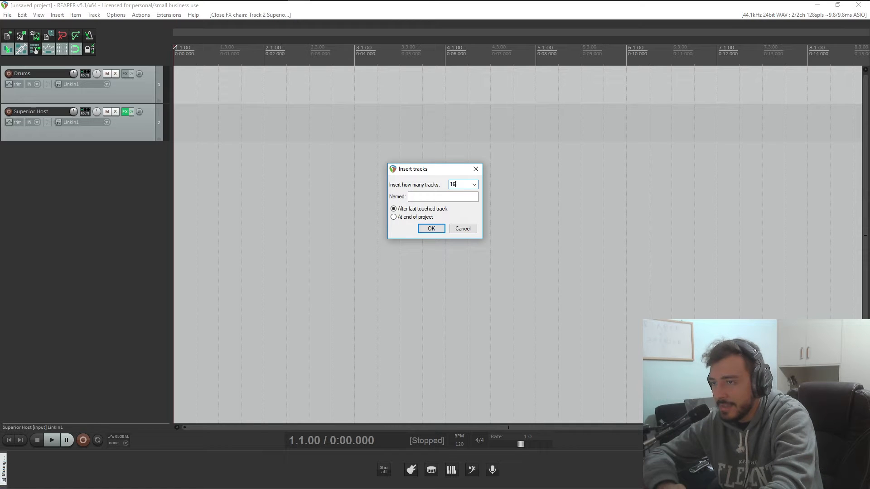
pyautogui.click(431, 229)
pyautogui.scroll(-2, 100, 148)
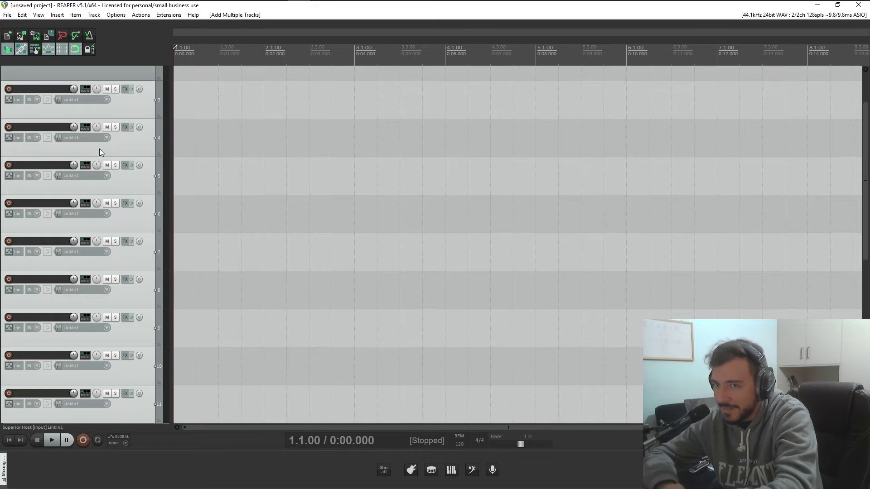
pyautogui.scroll(2, 101, 152)
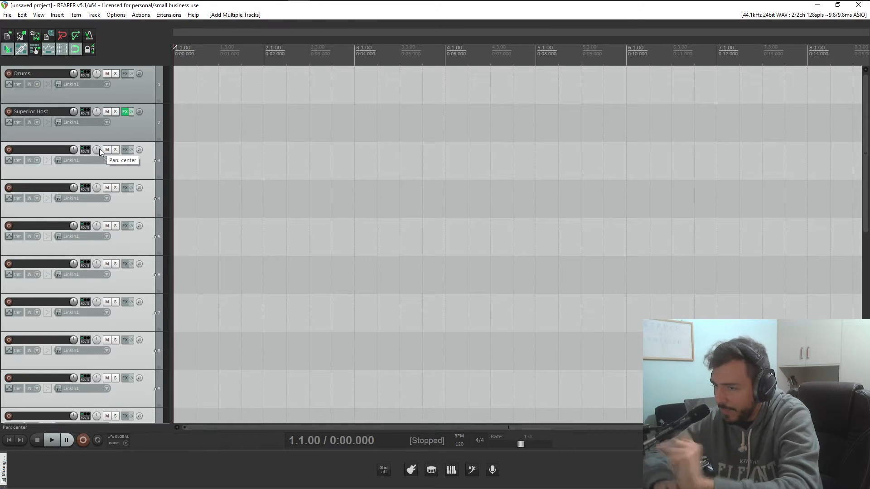
pyautogui.scroll(-1, 101, 157)
pyautogui.scroll(-5, 136, 394)
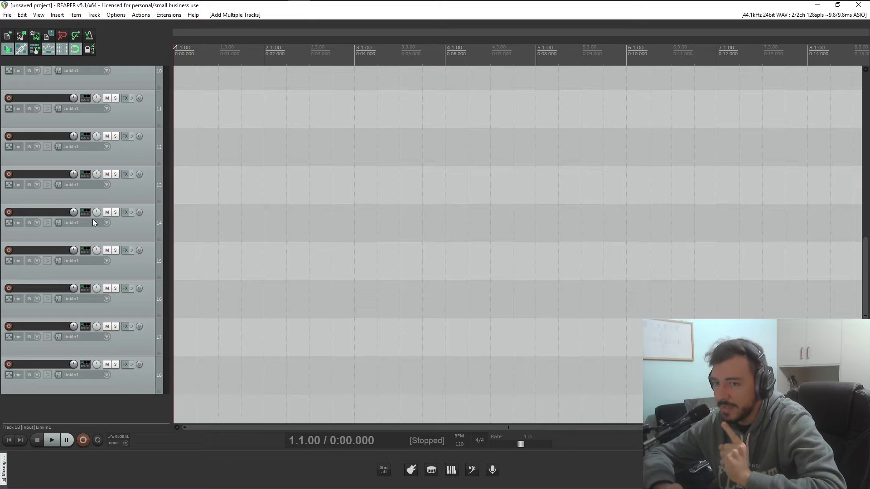
pyautogui.scroll(3, 134, 109)
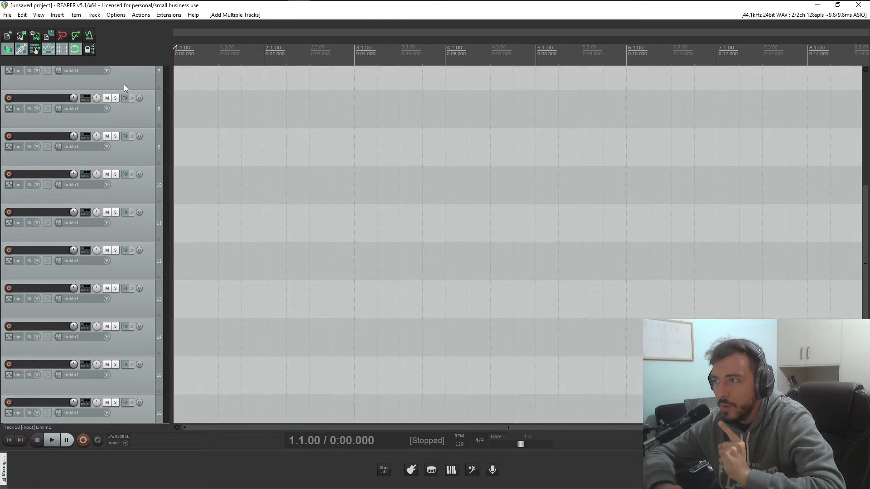
# Step: Select tracks 2 through 18, from Superior Host to the last unnamed track, and nest them inside the Drums track as its folder children
pyautogui.scroll(-3, 123, 87)
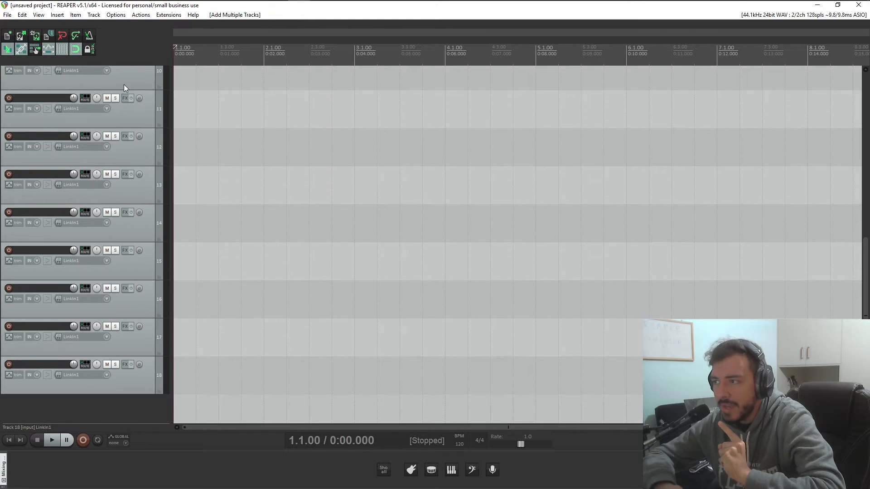
pyautogui.click(130, 379)
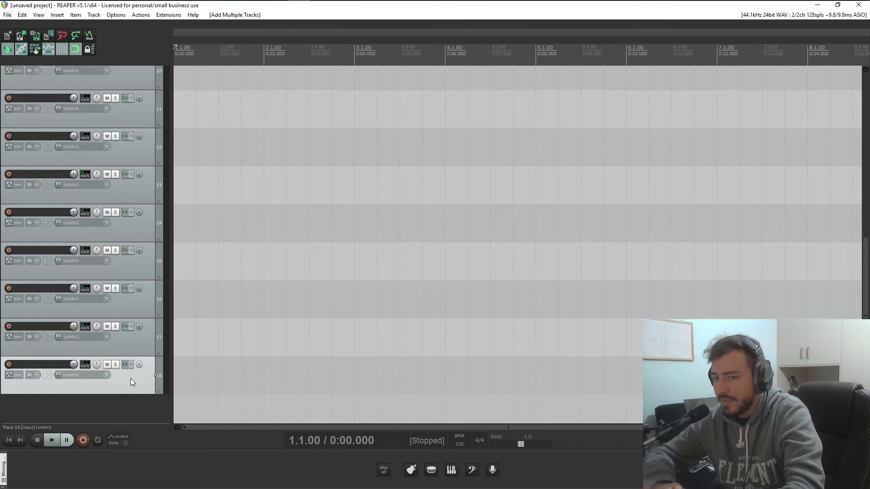
pyautogui.scroll(9, 134, 228)
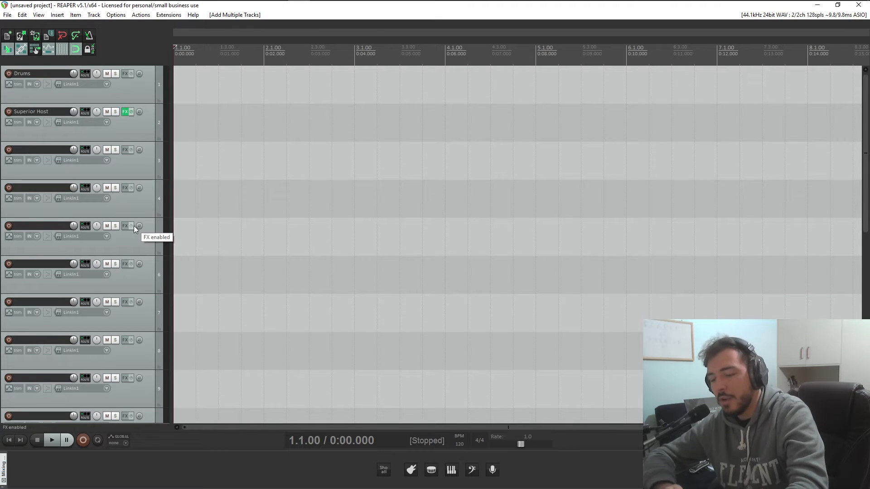
pyautogui.keyDown('shift'); pyautogui.click(140, 123); pyautogui.keyUp('shift')
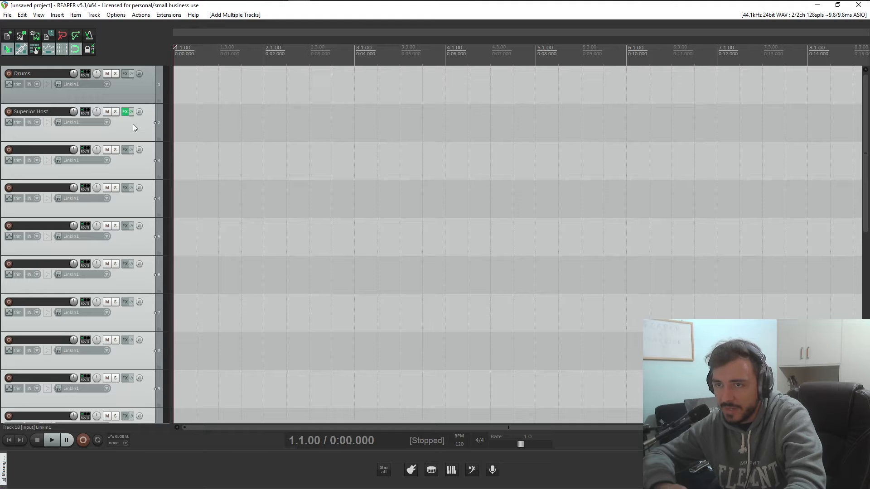
pyautogui.moveTo(133, 123); pyautogui.dragTo(125, 84)
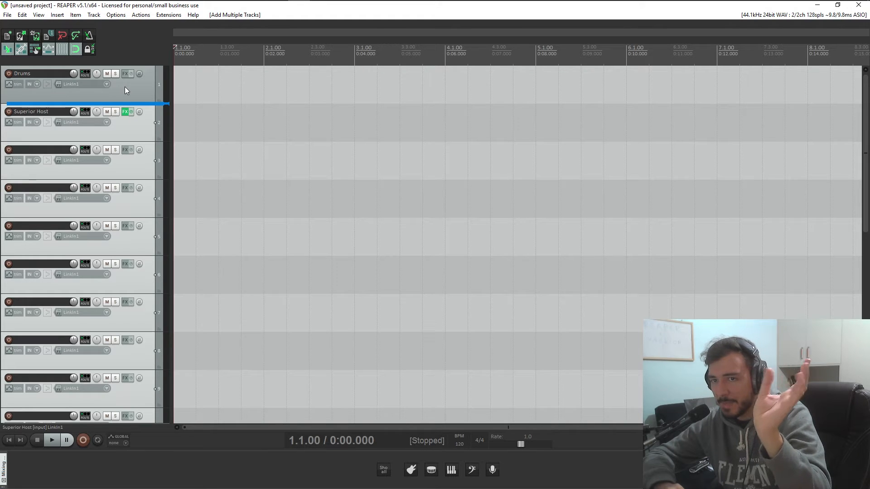
pyautogui.moveTo(125, 87); pyautogui.dragTo(126, 87)
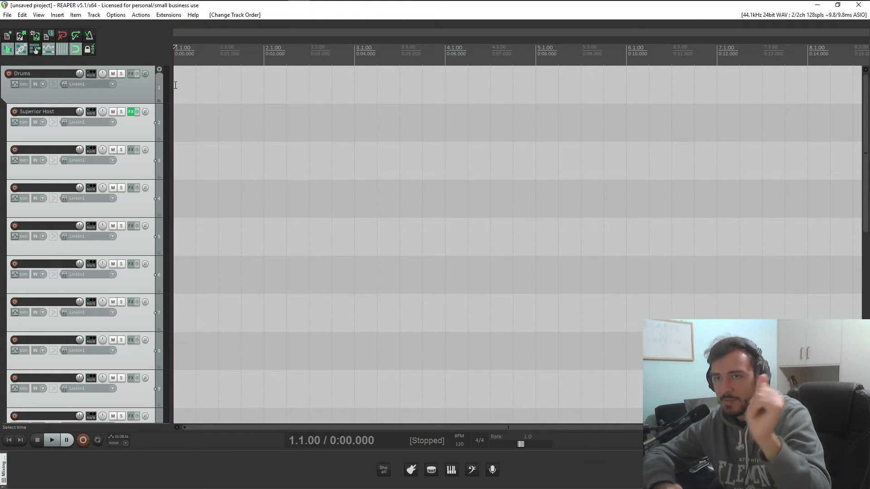
# Step: Collapse the Drums folder's child tracks to the compact view and expand them again
pyautogui.click(144, 90)
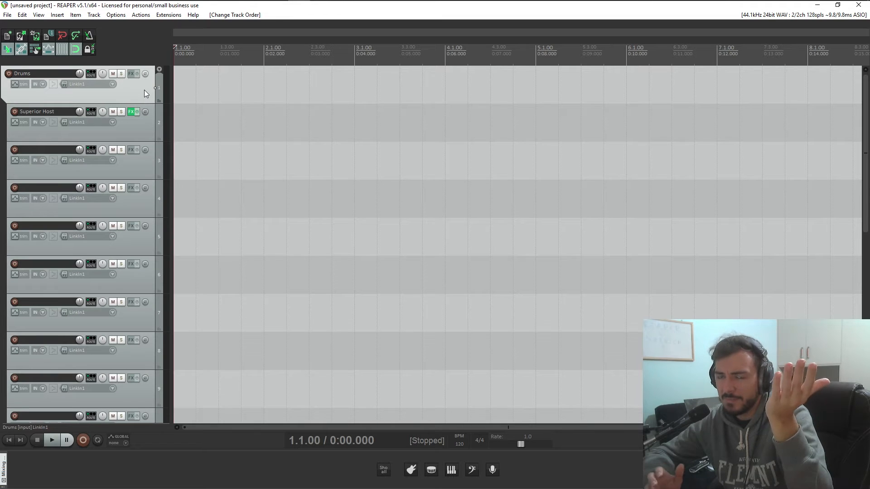
pyautogui.click(160, 72)
pyautogui.click(160, 71)
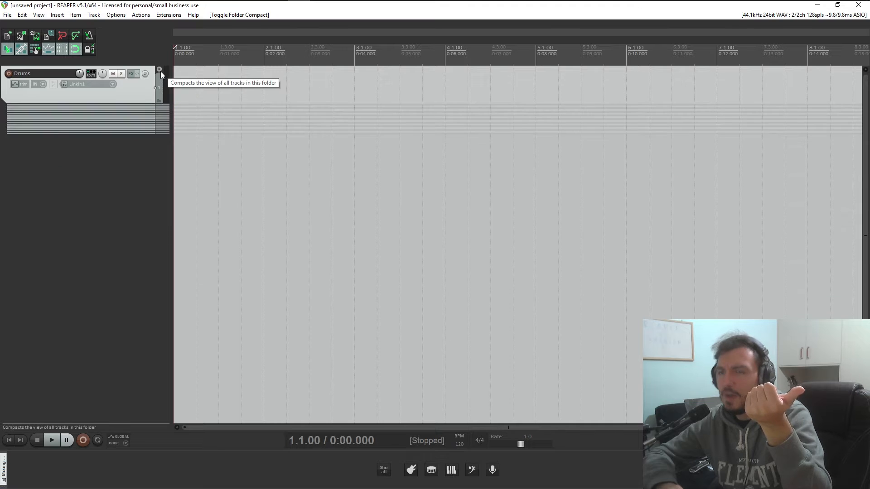
pyautogui.click(160, 72)
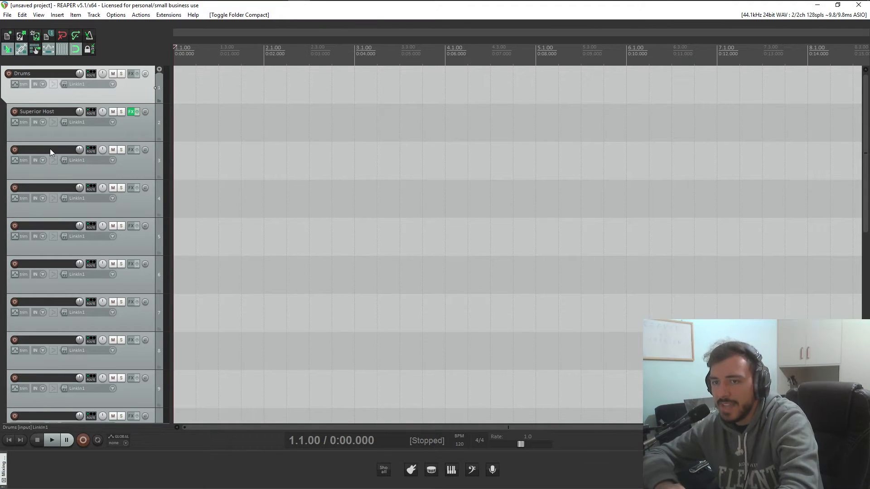
# Step: Name track 3, directly below Superior Host, "001 -" and copy that text for reuse
pyautogui.click(131, 169)
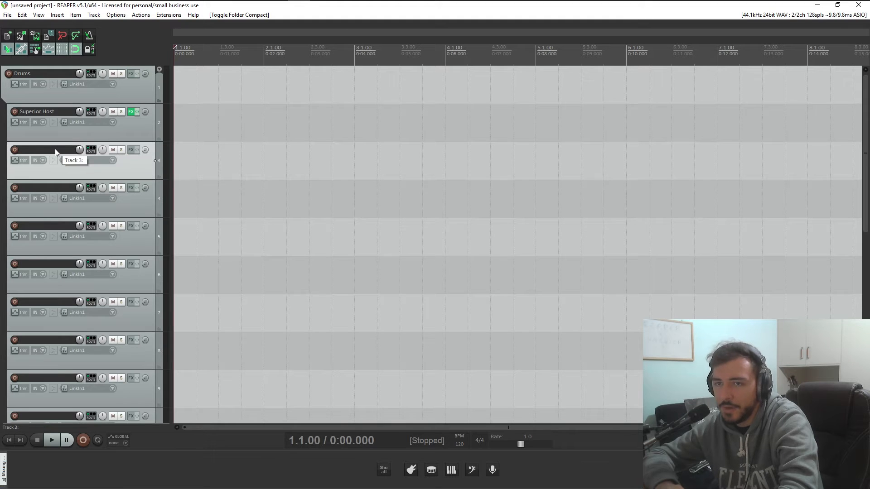
pyautogui.doubleClick(55, 149)
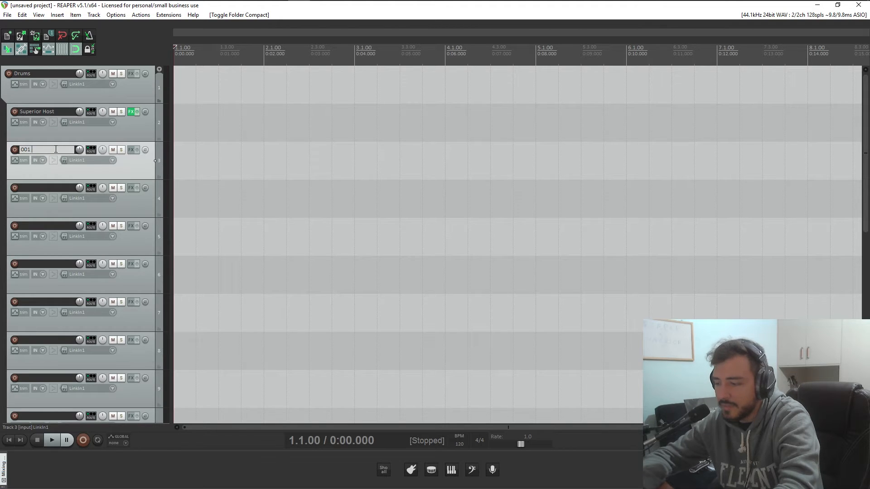
pyautogui.write('- Kick')
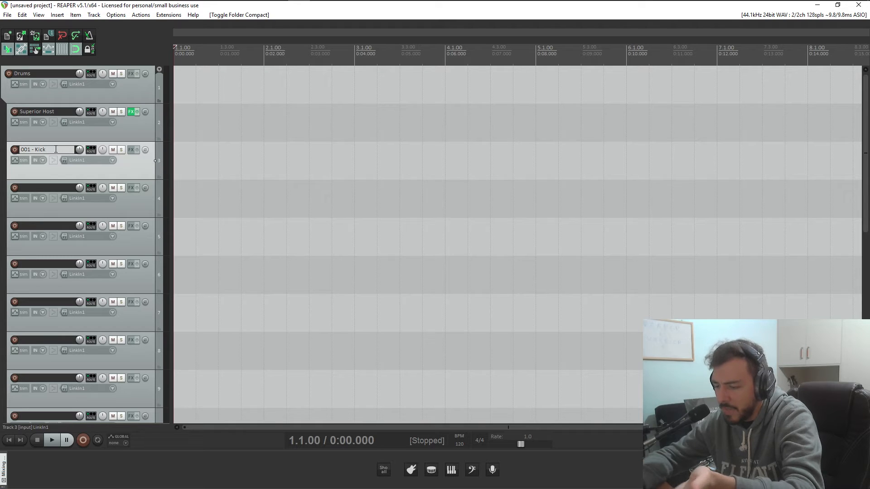
pyautogui.press('BackSpace')
pyautogui.press('BackSpace')
pyautogui.press('BackSpace')
pyautogui.press('BackSpace')
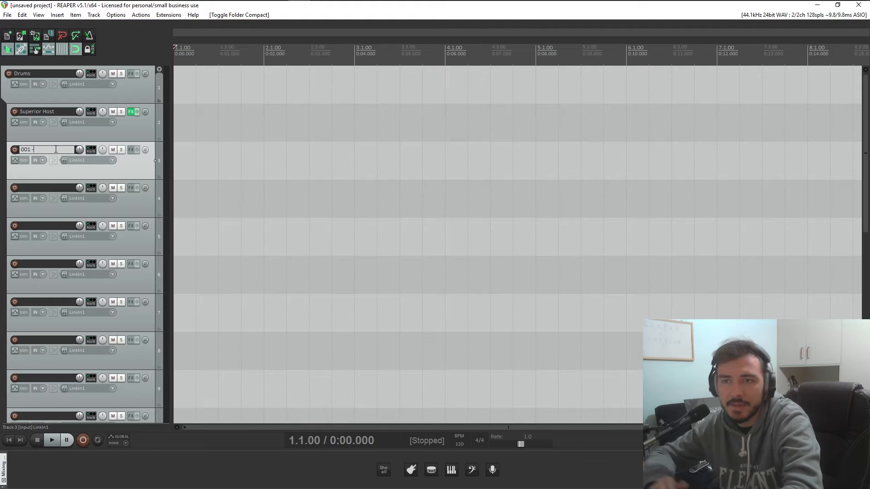
pyautogui.hotkey('ctrl', 'a')
pyautogui.hotkey('ctrl', 'c')
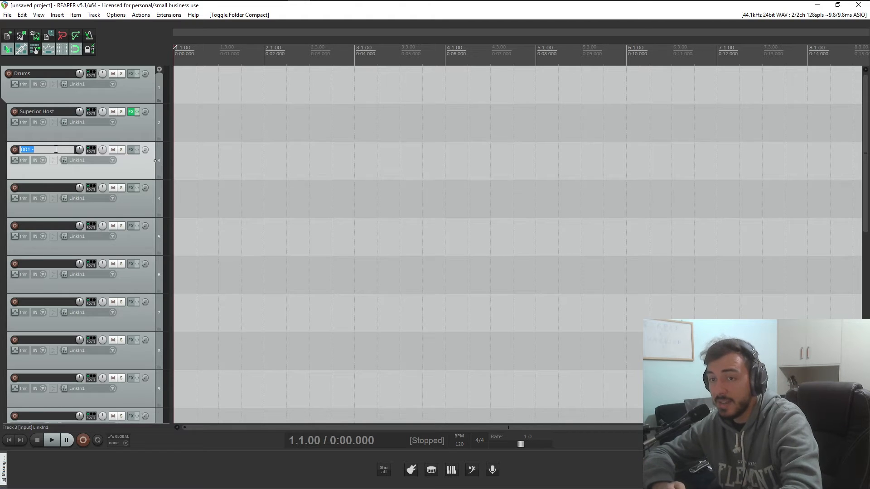
pyautogui.click(56, 149)
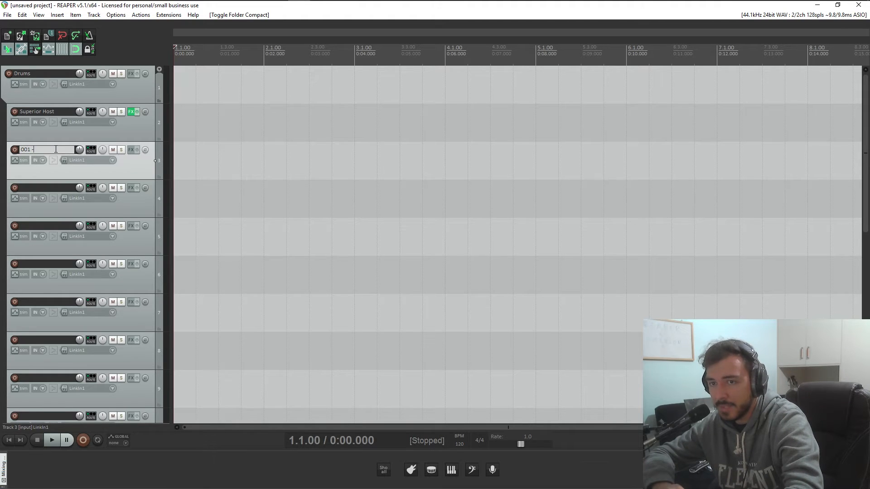
pyautogui.press('Tab')
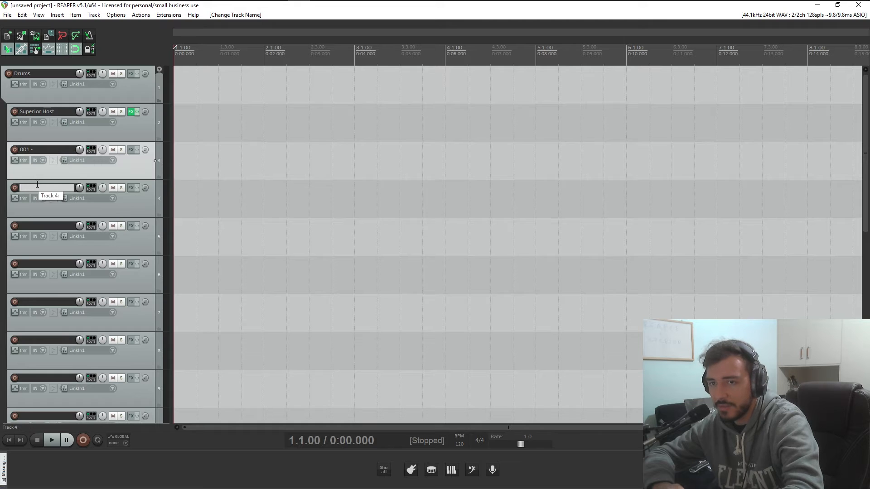
# Step: Name track 4 "002 -" and begin track 5's name with "003 -"
pyautogui.write('002 -')
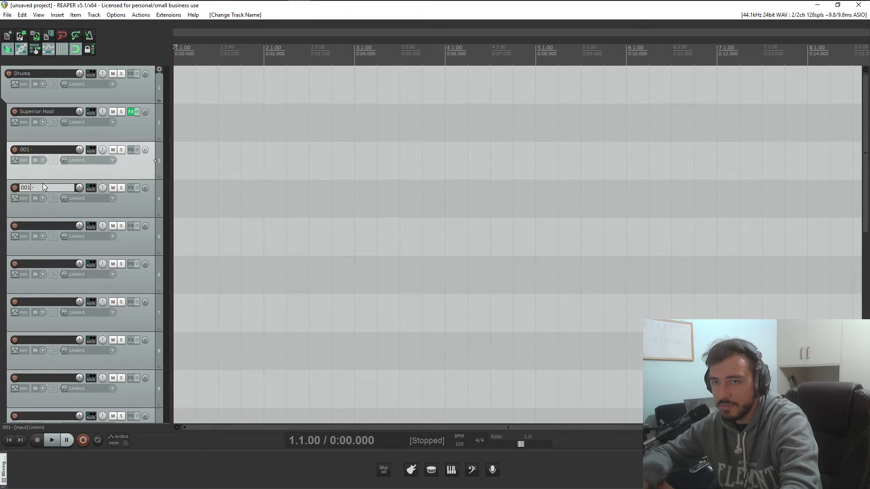
pyautogui.press('Right')
pyautogui.press('Right')
pyautogui.press('Tab')
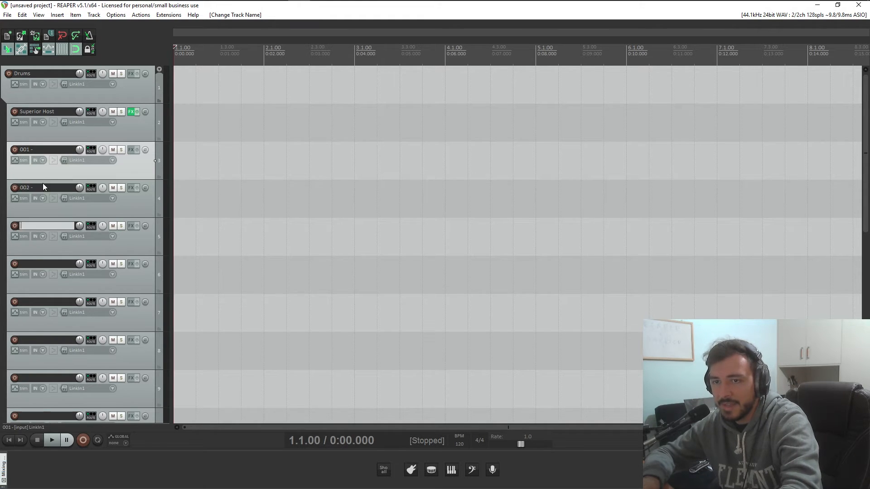
pyautogui.write('003 -')
pyautogui.hotkey('ctrl', 'v')
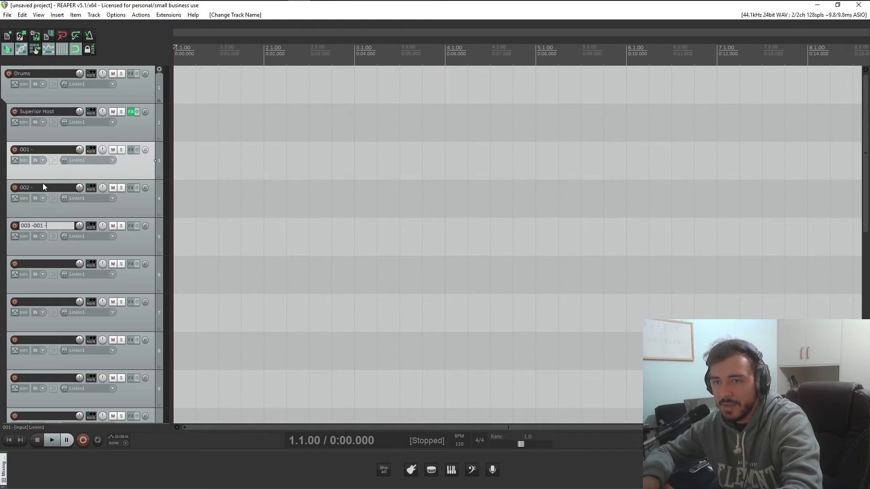
# Step: Re-enter the name of track 4 as "002-", reusing the copied numbering text
pyautogui.doubleClick(40, 190)
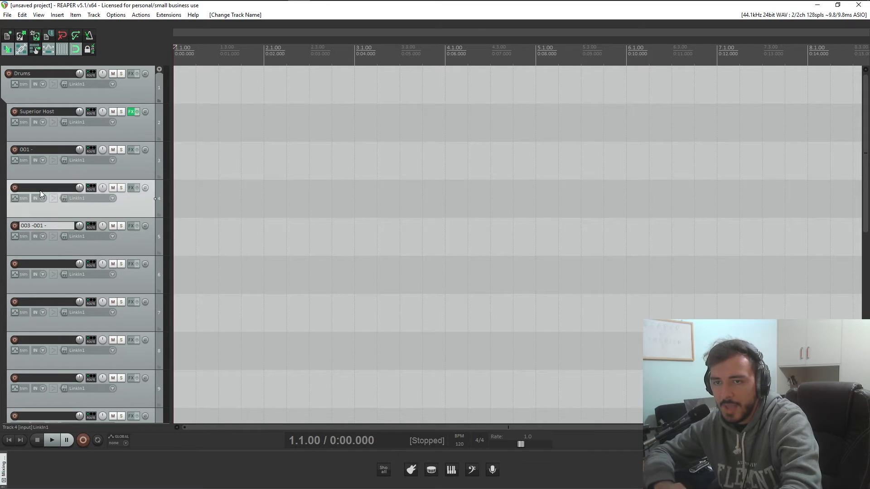
pyautogui.hotkey('ctrl', 'v')
pyautogui.press('BackSpace')
pyautogui.press('BackSpace')
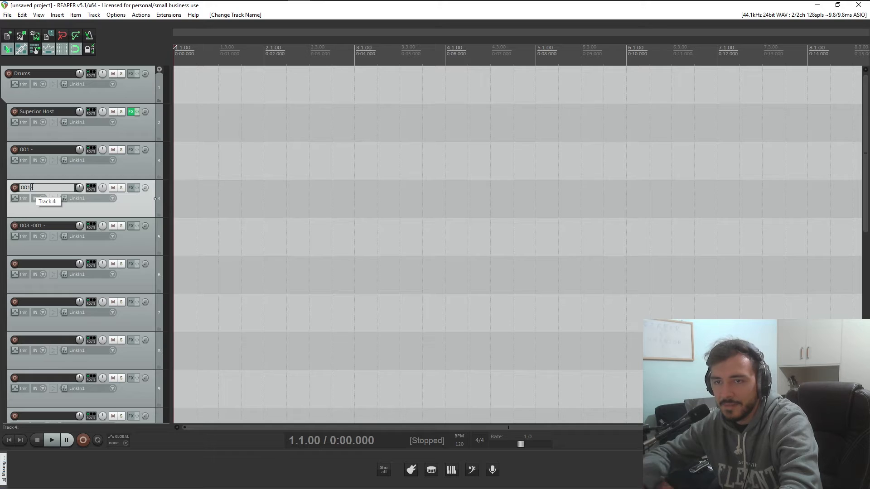
pyautogui.press('BackSpace')
pyautogui.write('2')
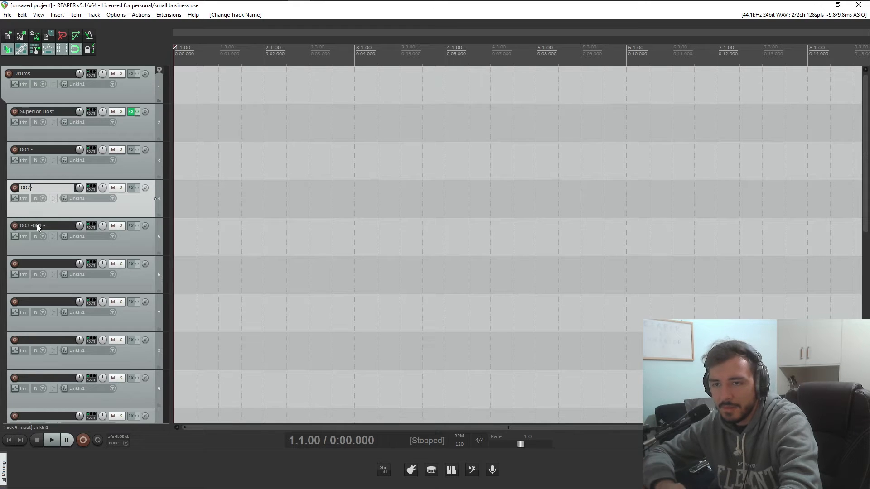
# Step: Remove the extra pasted text from track 5's name so it reads "003 -"
pyautogui.doubleClick(35, 225)
pyautogui.moveTo(32, 226); pyautogui.dragTo(66, 226)
pyautogui.hotkey('ctrl', 'c')
pyautogui.write('-')
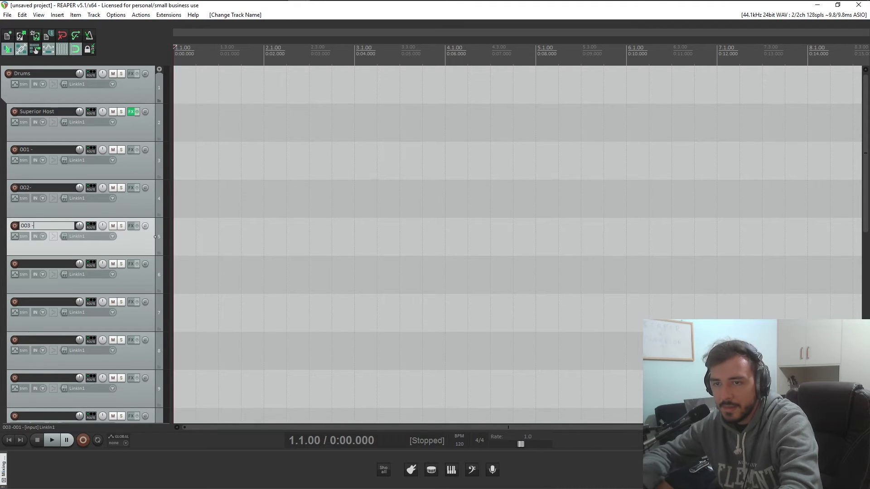
pyautogui.press('Tab')
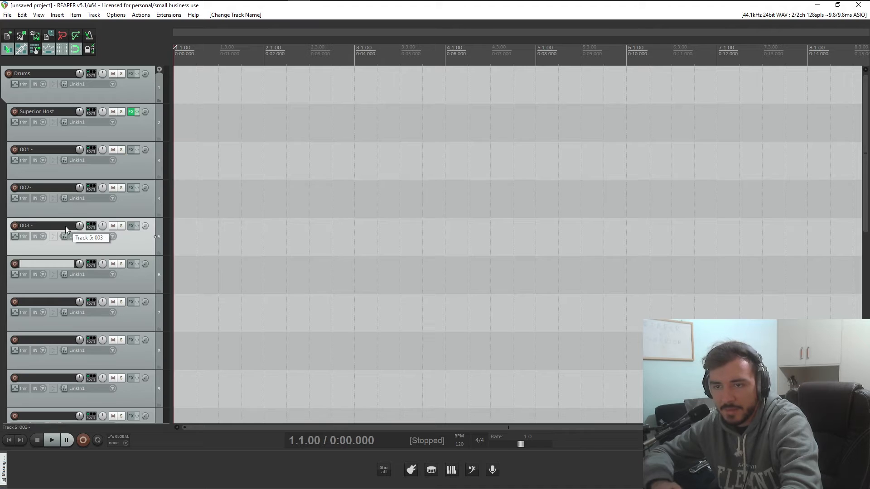
# Step: Name tracks 6 and 7 "004 -" and "005 -", clearing any surplus pasted text
pyautogui.hotkey('ctrl', 'v')
pyautogui.press('BackSpace')
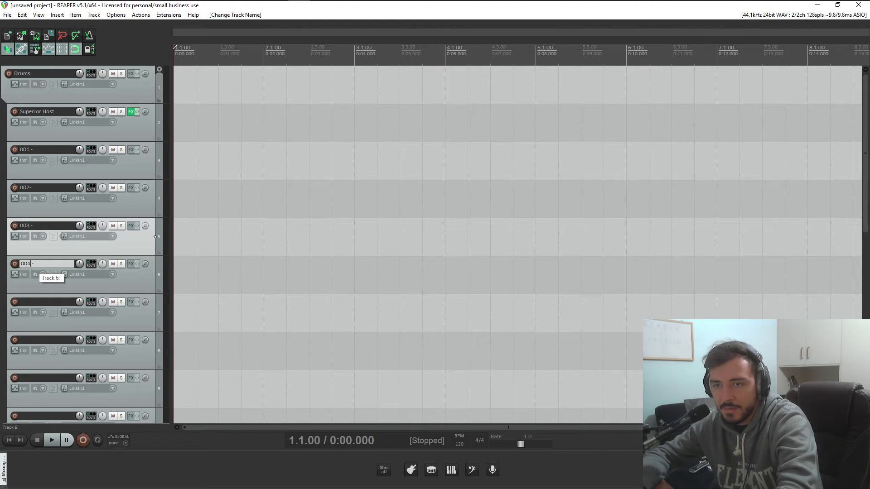
pyautogui.write('4')
pyautogui.press('Tab')
pyautogui.write('005 -')
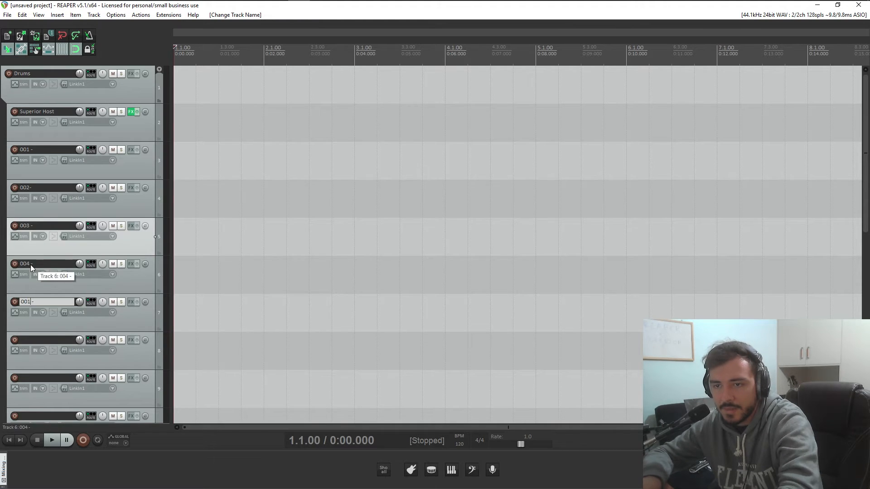
pyautogui.hotkey('ctrl', 'v')
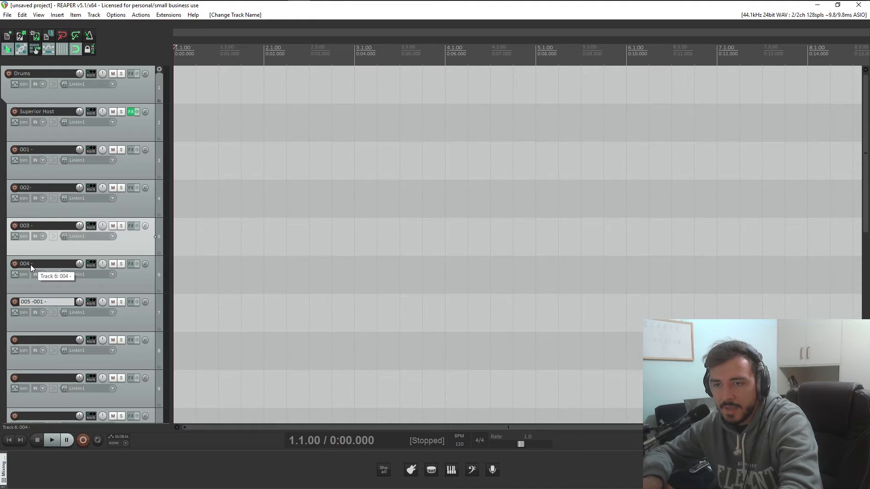
pyautogui.press('BackSpace')
pyautogui.press('BackSpace')
pyautogui.press('BackSpace')
pyautogui.press('BackSpace')
pyautogui.press('BackSpace')
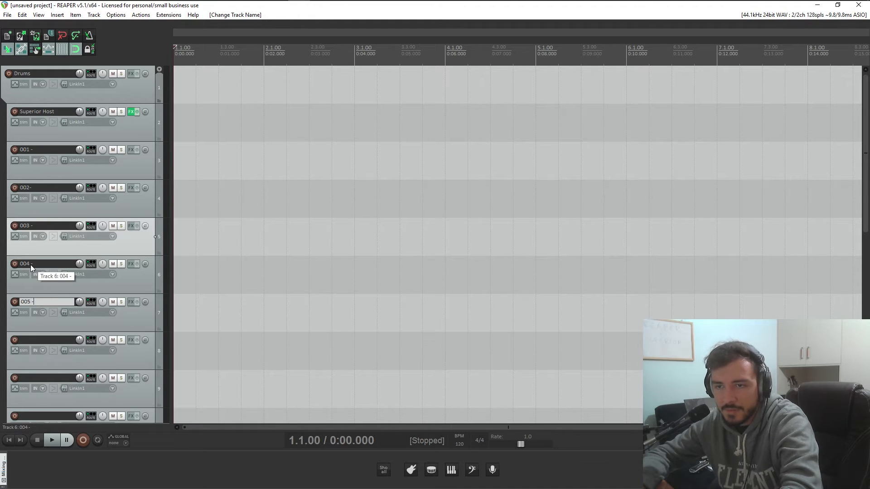
pyautogui.press('Tab')
# Step: Name tracks 8, 9 and 10 "006 -", "007 -" and "008 -"
pyautogui.write('006 -')
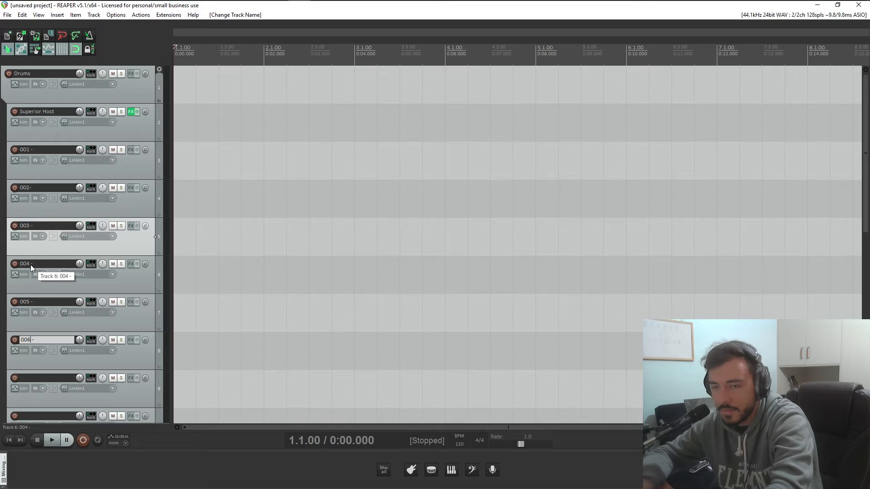
pyautogui.press('Tab')
pyautogui.write('007 -')
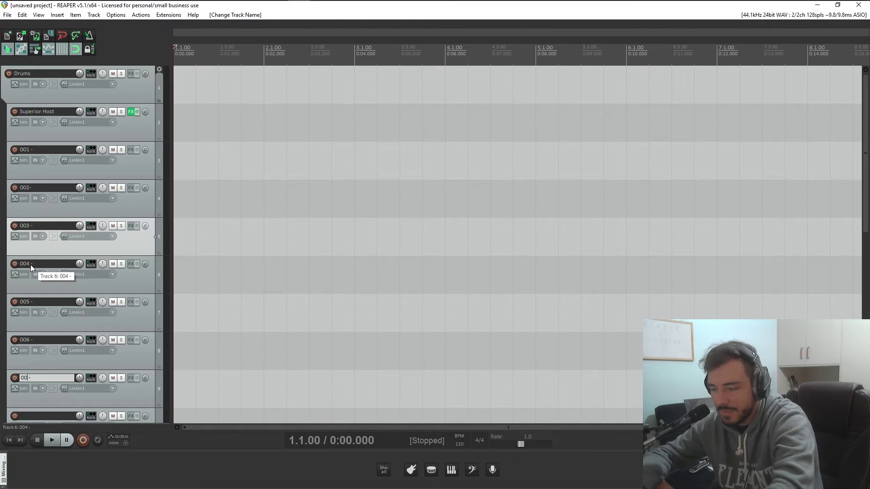
pyautogui.press('Tab')
pyautogui.write('00')
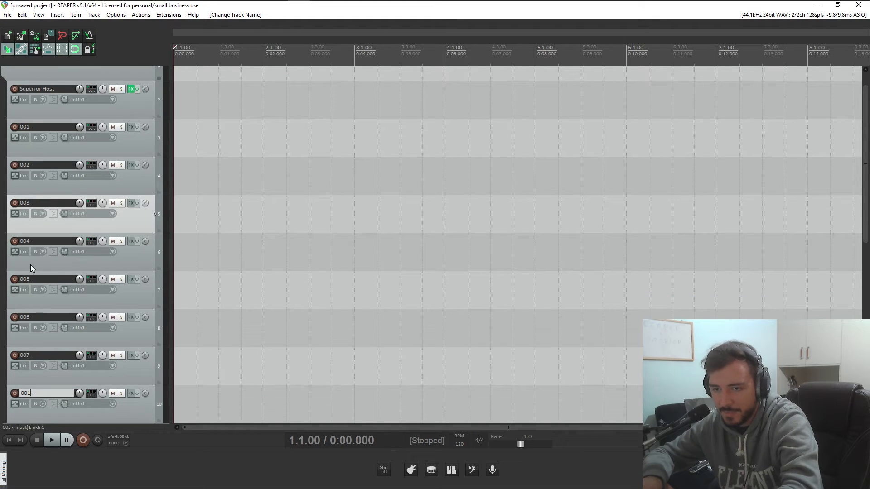
pyautogui.write('8 -')
pyautogui.press('Tab')
# Step: Name tracks 11 and 12 "009 -" and "010 -"
pyautogui.write('001')
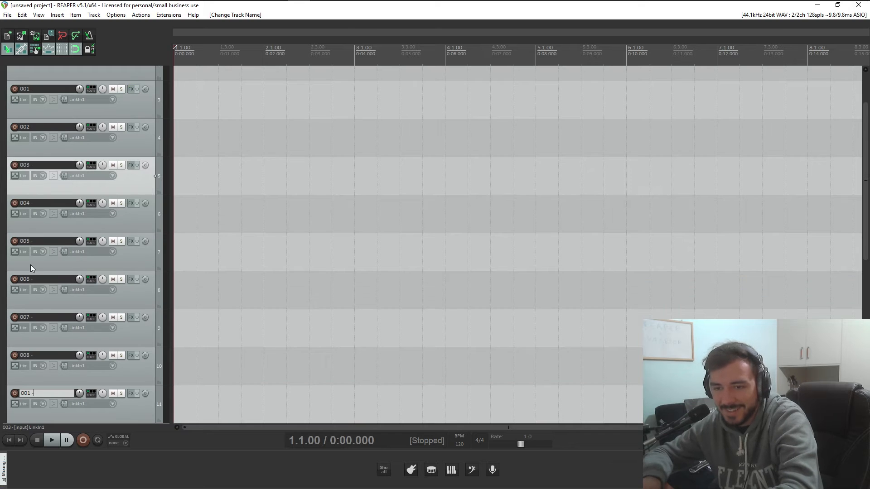
pyautogui.press('BackSpace')
pyautogui.write('9')
pyautogui.press('Tab')
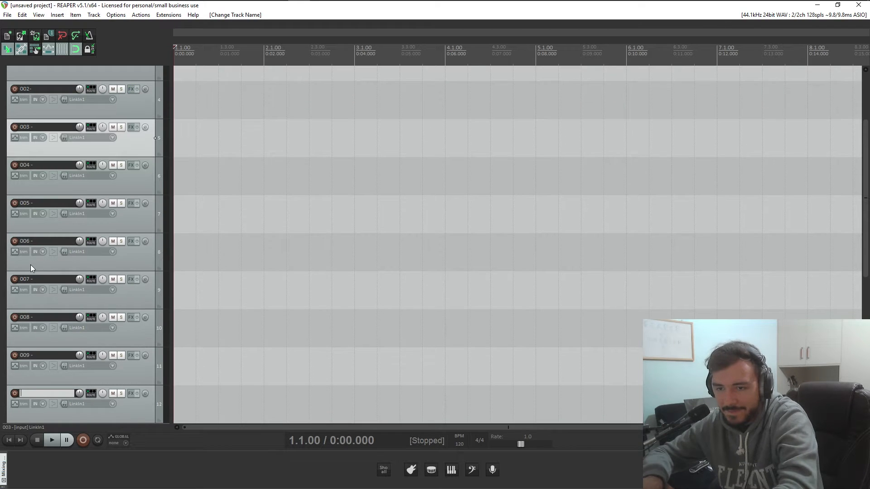
pyautogui.press('Left')
pyautogui.press('BackSpace')
pyautogui.press('BackSpace')
pyautogui.write('10')
pyautogui.press('Right')
pyautogui.press('Right')
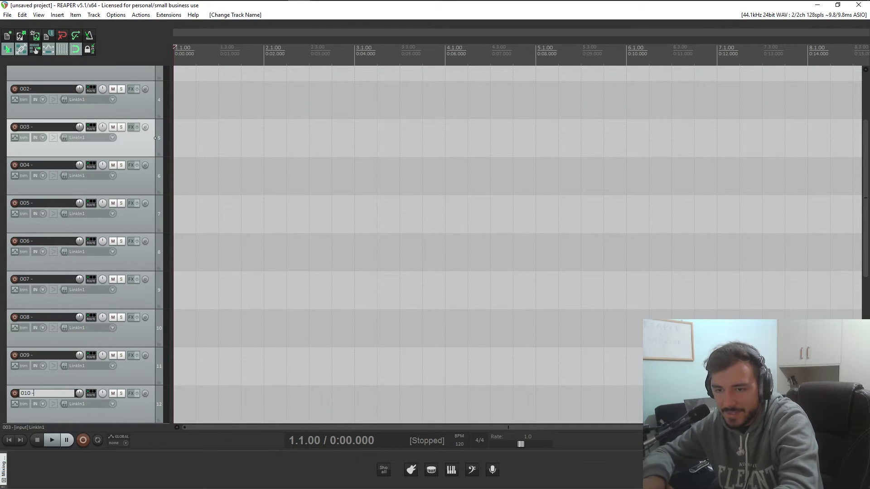
pyautogui.press('Tab')
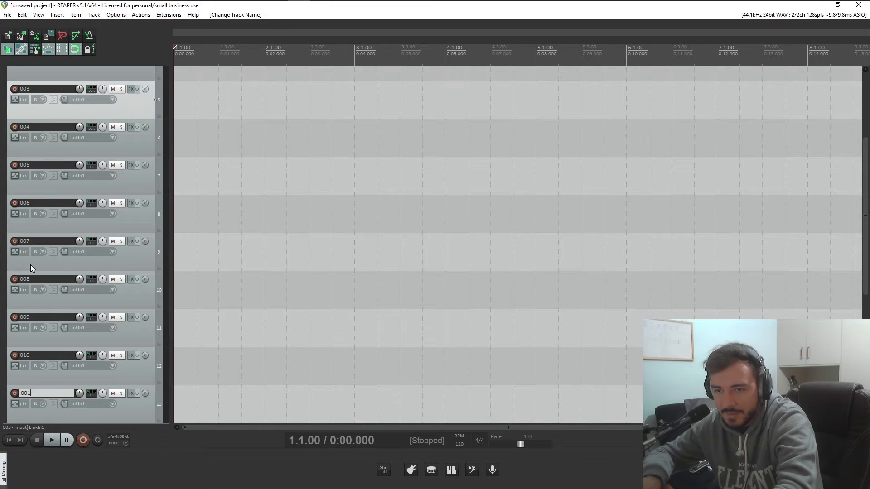
# Step: Name tracks 13 and 14 "011 -" and "012 -"
pyautogui.press('Left')
pyautogui.press('BackSpace')
pyautogui.write('1')
pyautogui.press('Tab')
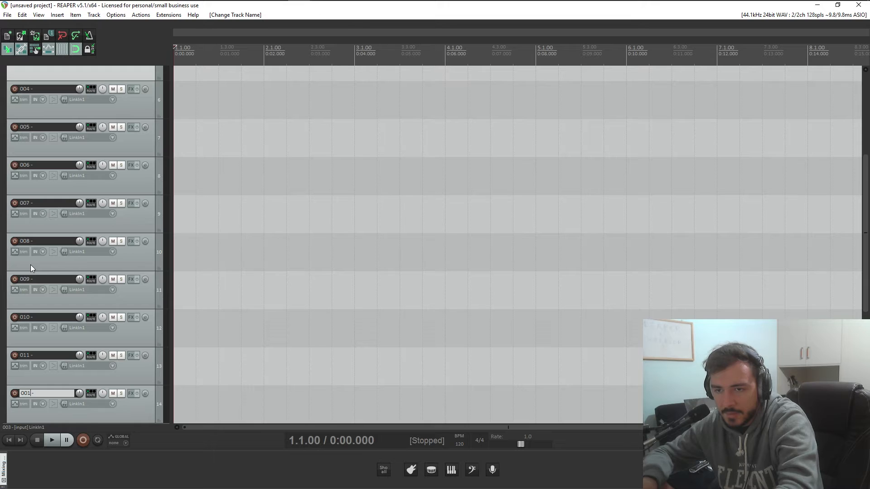
pyautogui.press('BackSpace')
pyautogui.press('BackSpace')
pyautogui.write('12')
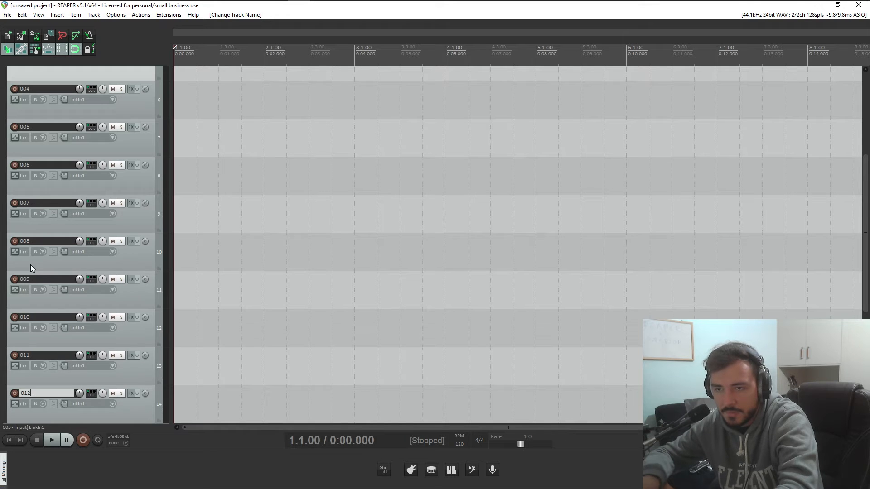
pyautogui.press('Tab')
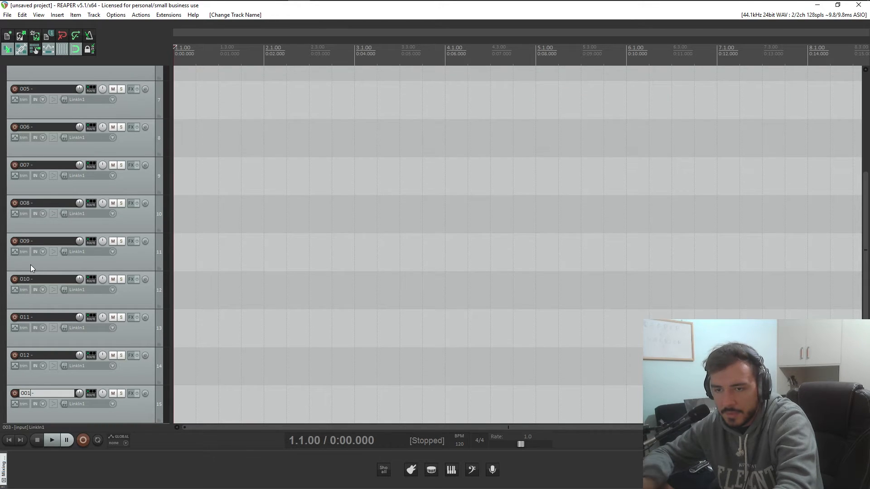
# Step: Name tracks 15 and 16 "013 -" and "014 -"
pyautogui.press('BackSpace')
pyautogui.press('BackSpace')
pyautogui.write('13')
pyautogui.press('Tab')
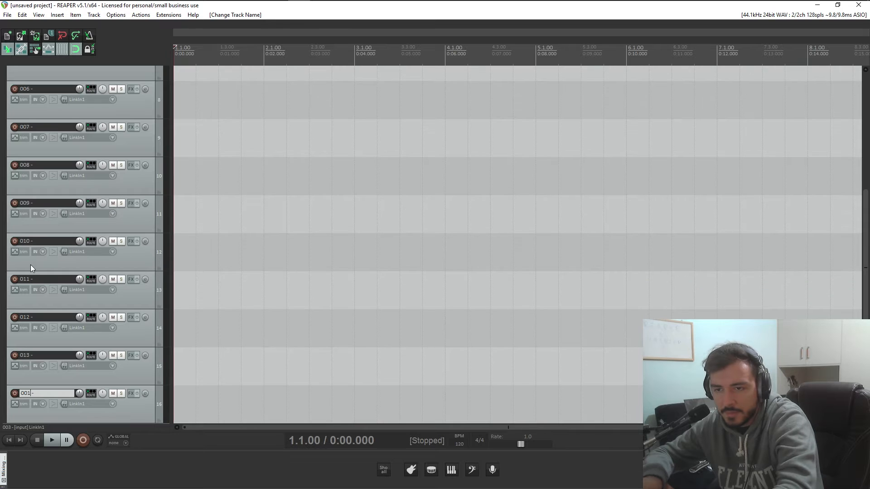
pyautogui.press('BackSpace')
pyautogui.press('BackSpace')
pyautogui.write('14')
pyautogui.press('Tab')
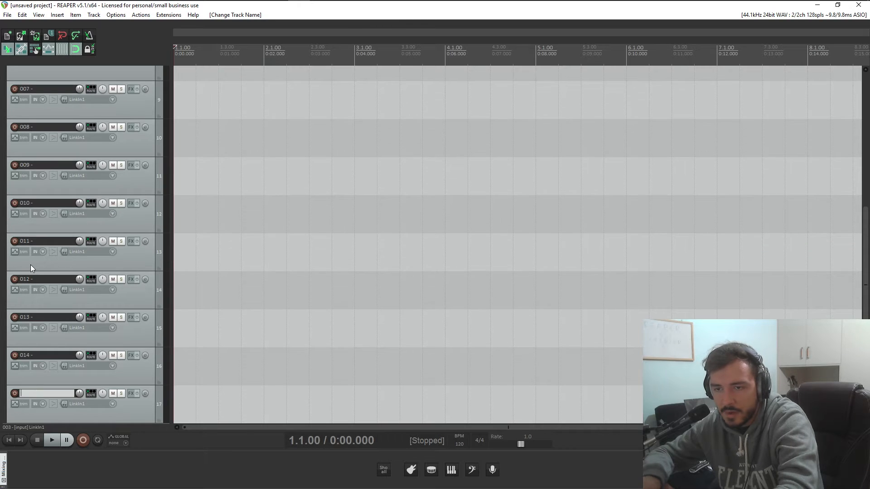
# Step: Name track 17 "015 -" by pasting the numbered template and correcting its digits
pyautogui.write('001 -')
pyautogui.press('Left')
pyautogui.press('BackSpace')
pyautogui.press('BackSpace')
pyautogui.press('BackSpace')
pyautogui.write('15')
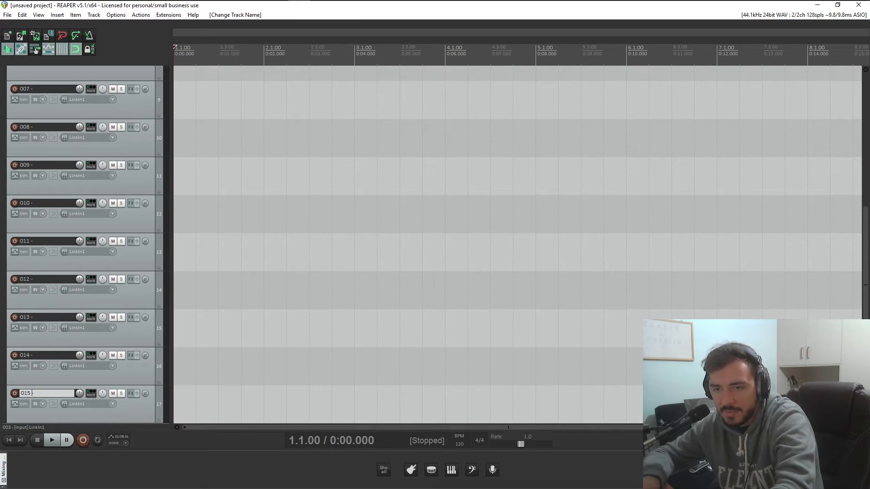
pyautogui.press('Tab')
# Step: Name track 18 "016 -" and finish the track naming
pyautogui.write('001 -')
pyautogui.press('Left')
pyautogui.press('Left')
pyautogui.press('BackSpace')
pyautogui.press('BackSpace')
pyautogui.write('1')
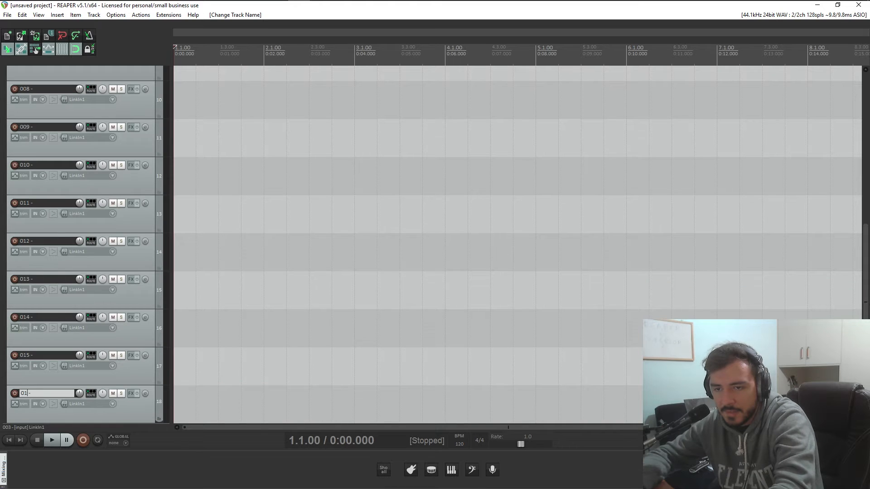
pyautogui.write('6')
pyautogui.press('Tab')
pyautogui.click(117, 385)
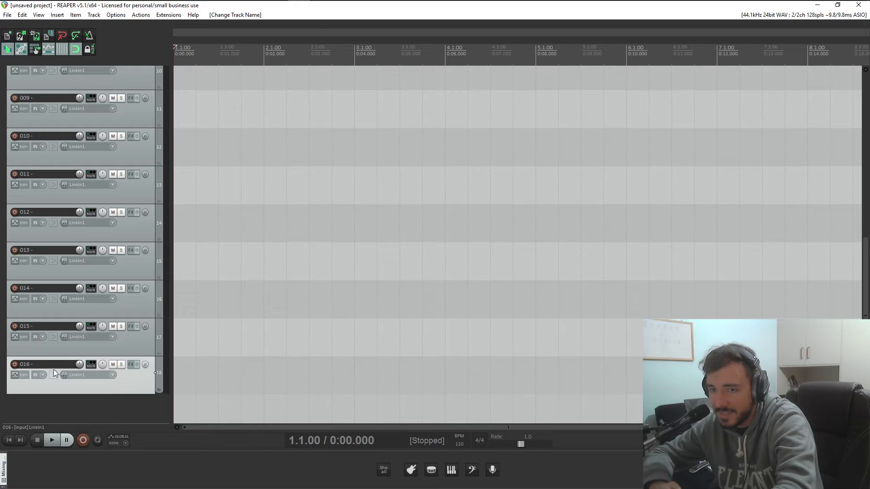
# Step: Open Superior Drummer 2 on the Superior Host track and show the Out channels in its mixer
pyautogui.scroll(3, 53, 149)
pyautogui.scroll(2, 41, 187)
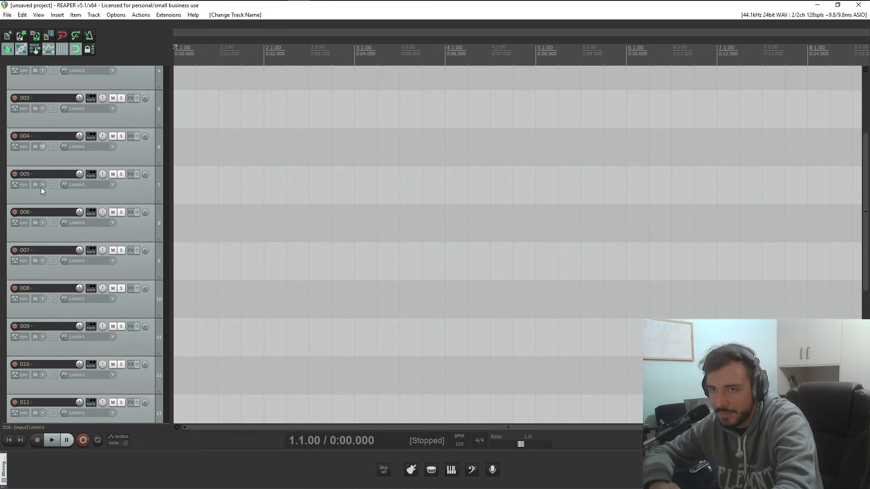
pyautogui.scroll(-5, 53, 226)
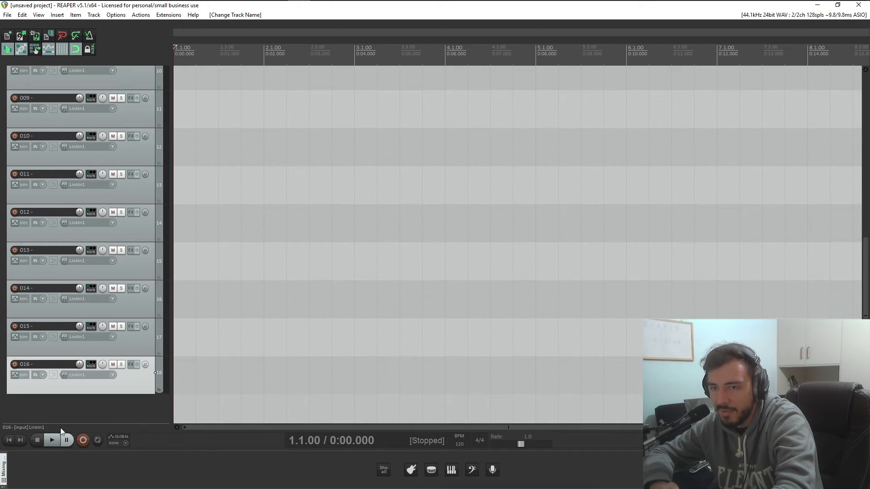
pyautogui.scroll(5, 30, 340)
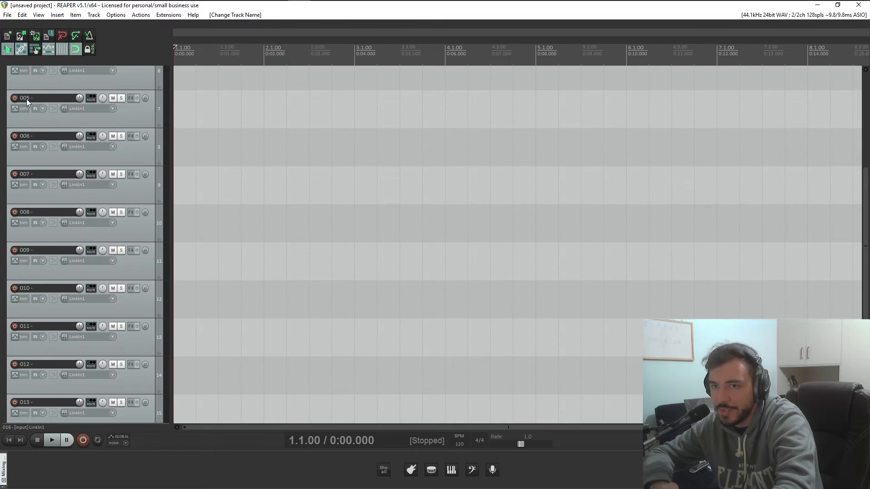
pyautogui.scroll(-5, 40, 177)
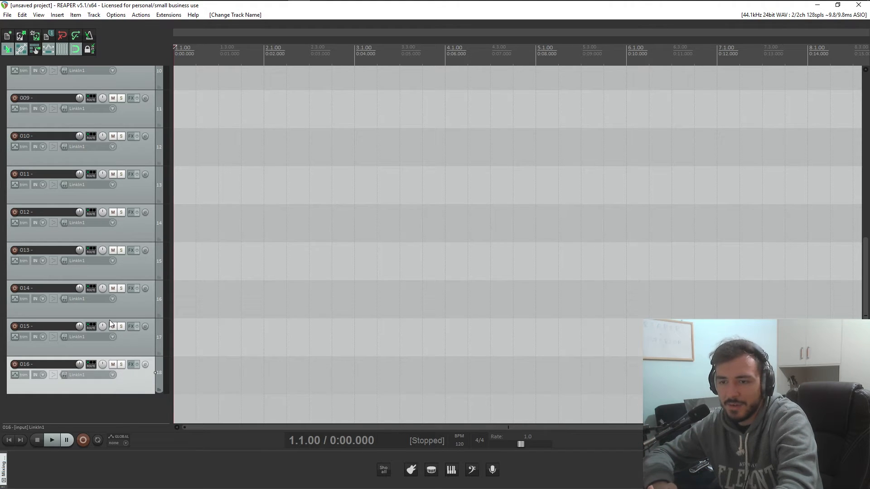
pyautogui.scroll(10, 96, 330)
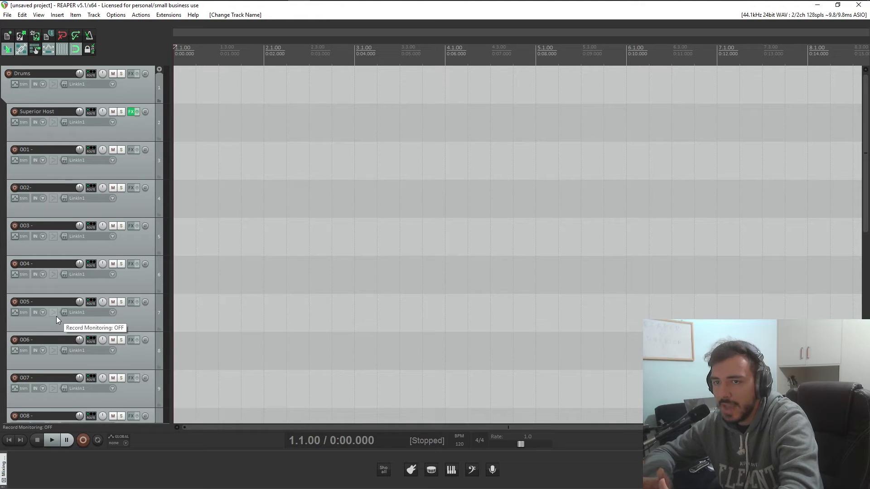
pyautogui.click(134, 130)
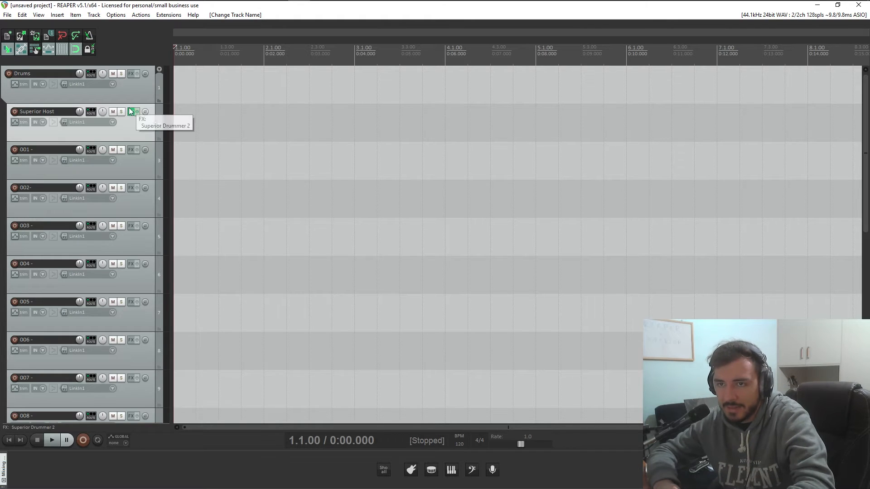
pyautogui.click(131, 111)
pyautogui.moveTo(316, 311); pyautogui.dragTo(539, 314)
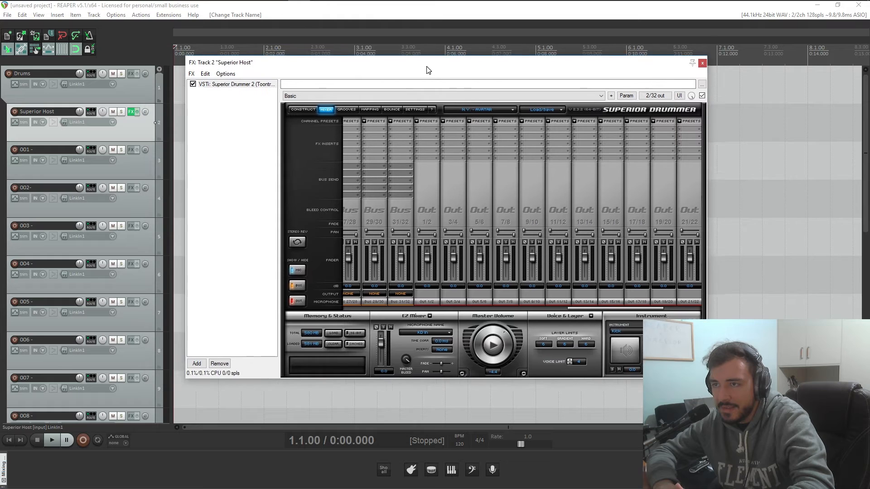
pyautogui.moveTo(375, 73); pyautogui.dragTo(471, 78)
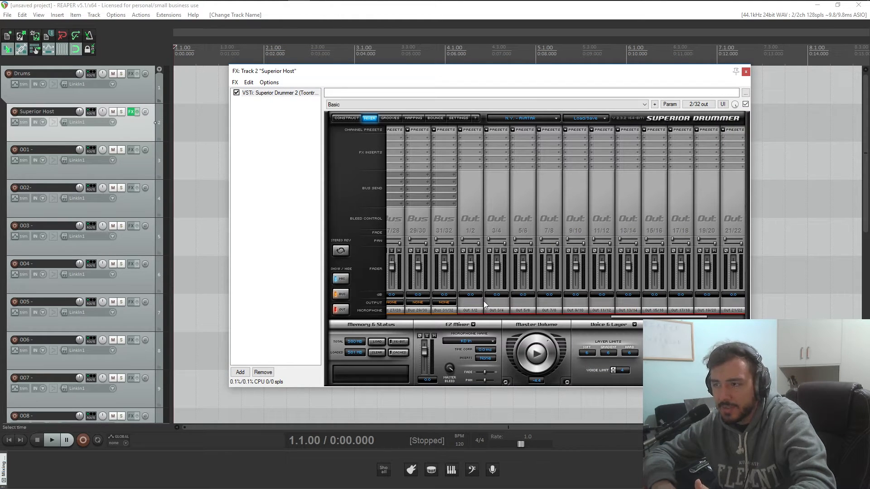
# Step: Match mixer channels Out 1/2, 3/4, 5/6 and 7/8 one by one with tracks 001 to 004
pyautogui.click(471, 310)
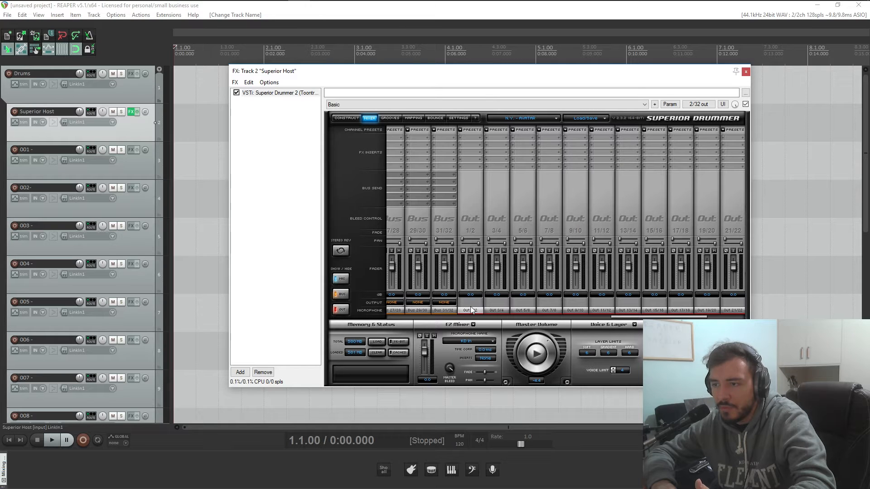
pyautogui.click(137, 169)
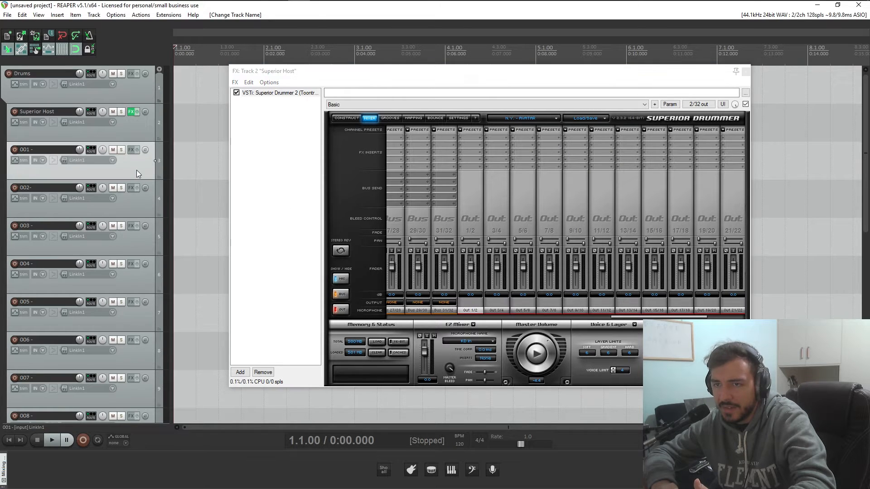
pyautogui.click(496, 310)
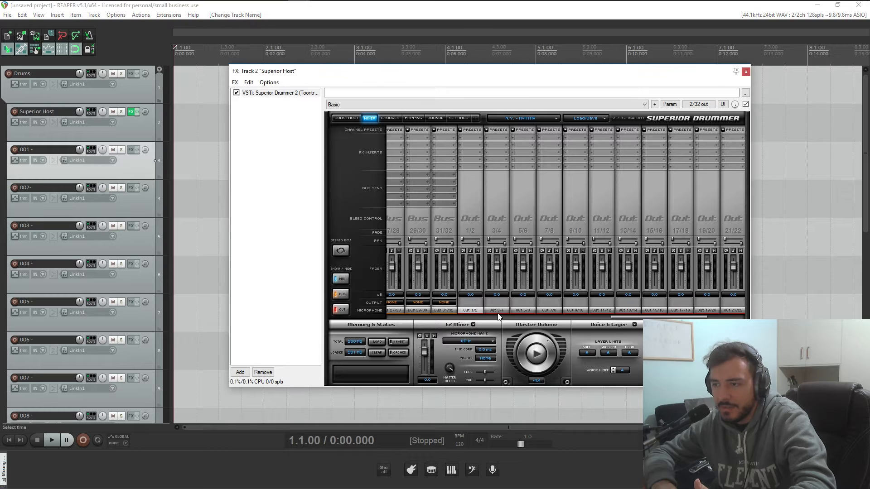
pyautogui.click(138, 213)
pyautogui.click(523, 311)
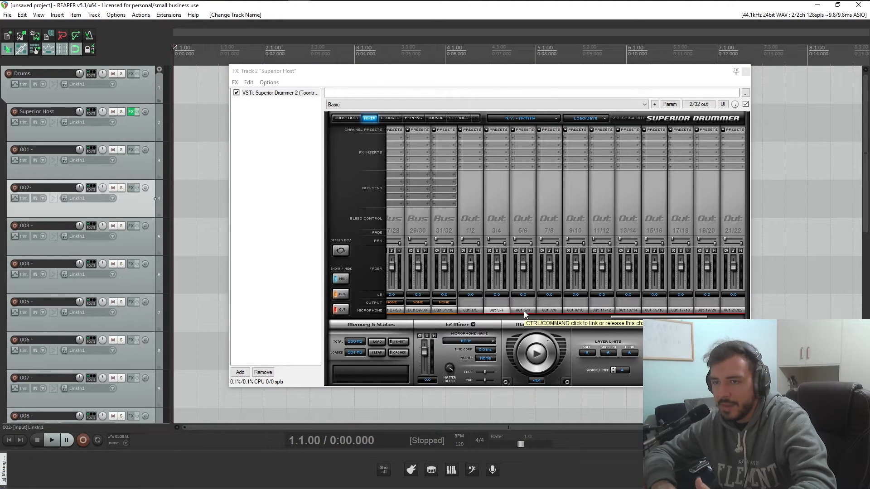
pyautogui.click(135, 245)
pyautogui.click(548, 311)
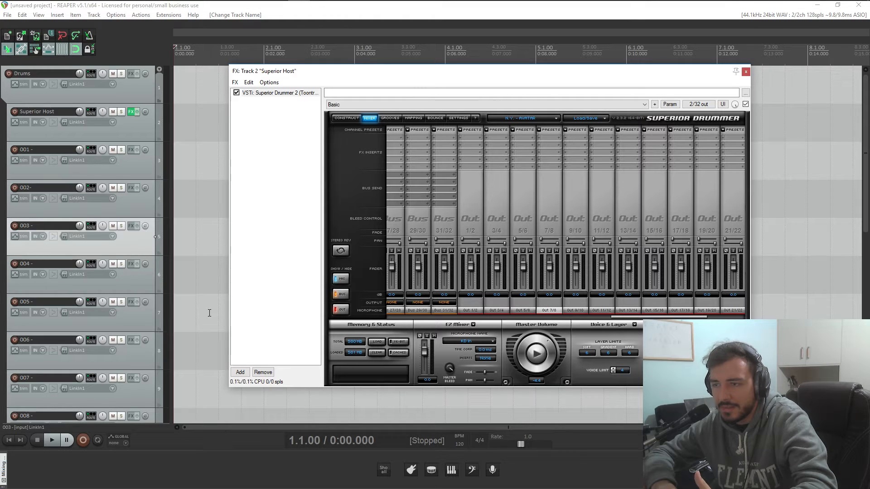
pyautogui.click(136, 279)
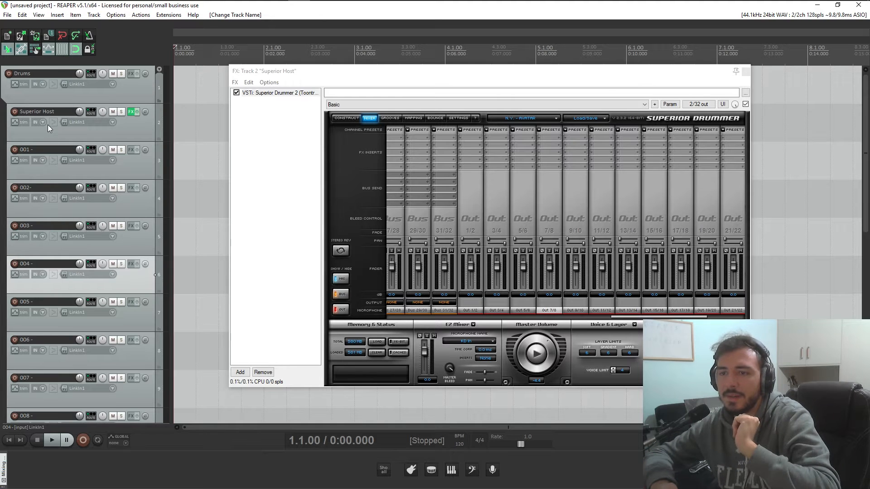
# Step: Close the Superior Drummer window and add a send from the Superior Host track to track 3 "001 -"
pyautogui.click(71, 138)
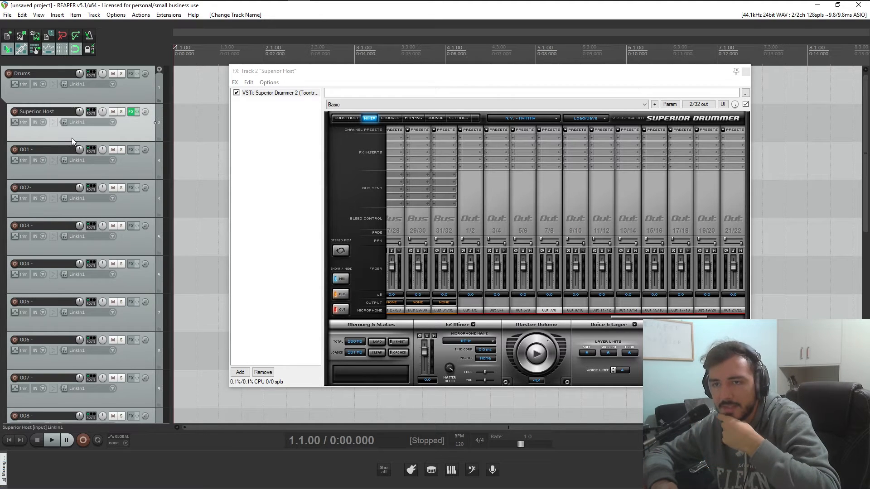
pyautogui.click(90, 113)
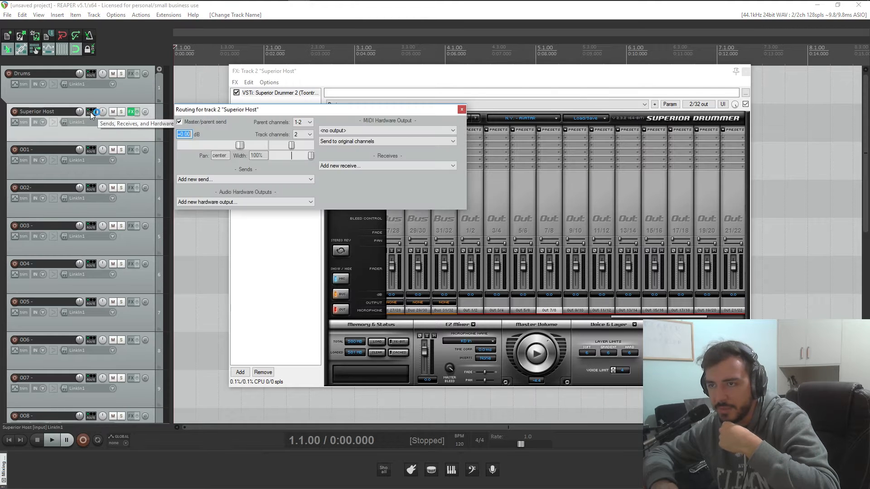
pyautogui.moveTo(384, 109); pyautogui.dragTo(390, 86)
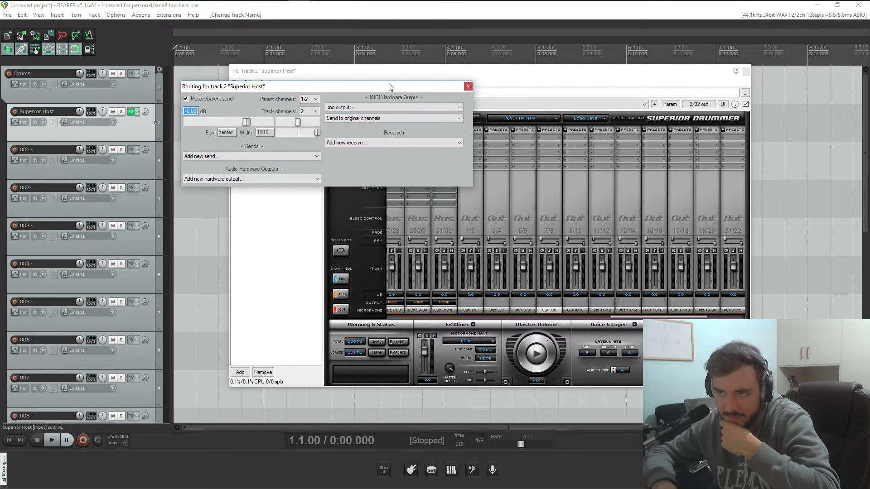
pyautogui.click(743, 72)
pyautogui.click(91, 111)
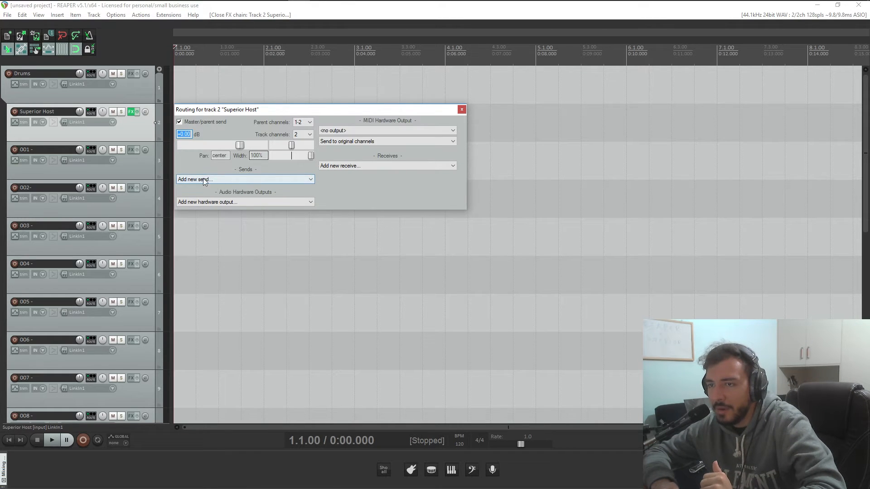
pyautogui.click(238, 177)
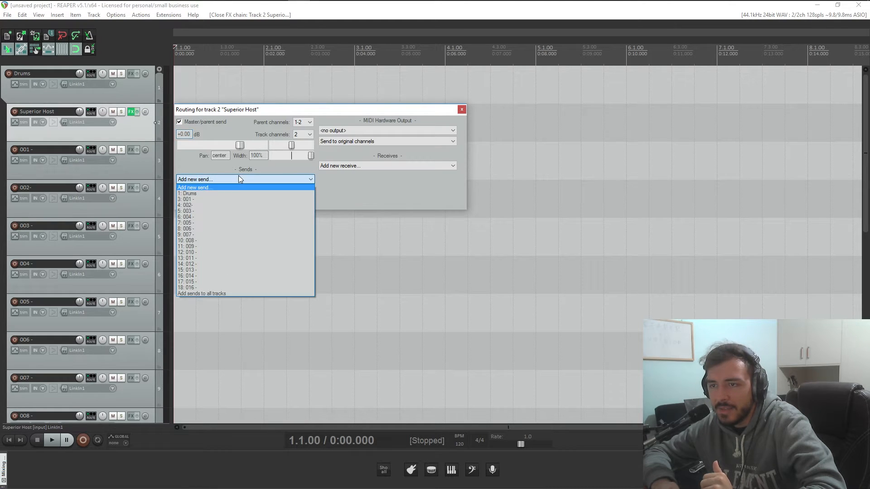
pyautogui.click(210, 200)
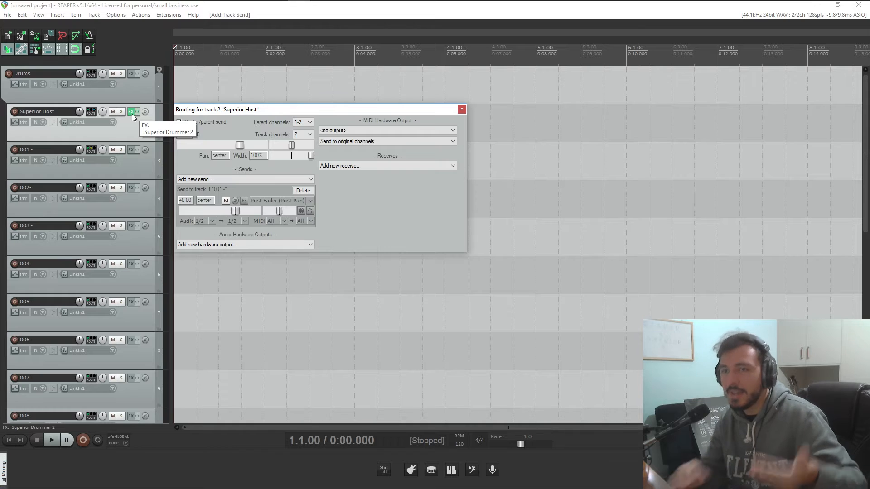
# Step: Reopen Superior Drummer on the host track, show its mixer's Out channels and move the window clear of the tracks
pyautogui.click(126, 166)
pyautogui.click(132, 129)
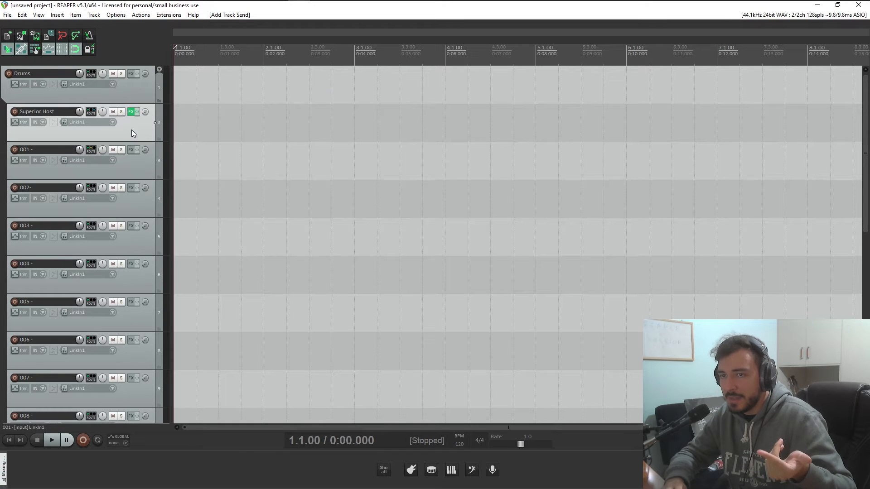
pyautogui.click(91, 112)
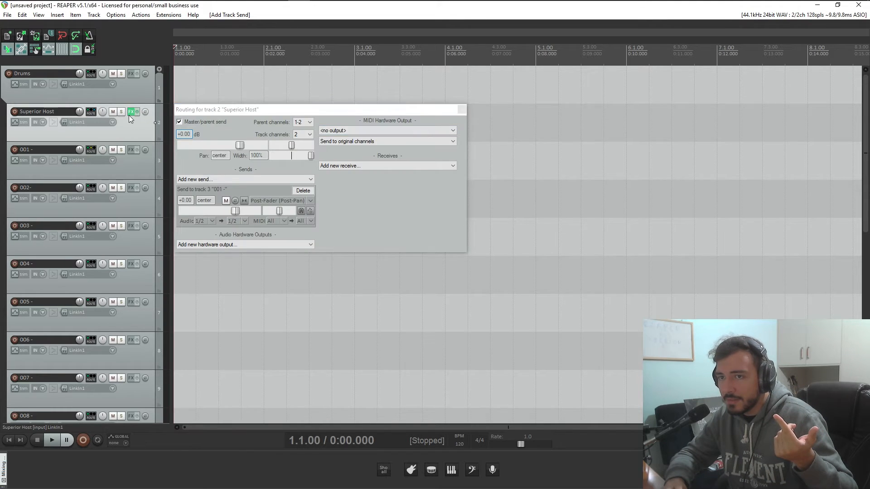
pyautogui.click(131, 112)
pyautogui.moveTo(435, 317); pyautogui.dragTo(651, 316)
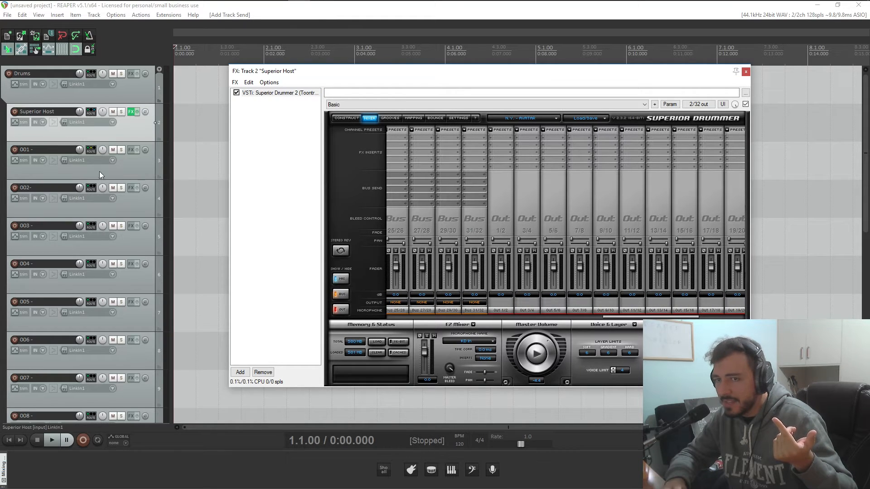
pyautogui.click(130, 167)
pyautogui.moveTo(341, 76); pyautogui.dragTo(394, 82)
# Step: Compare the Superior Host track's send to "001 -" with the mixer's Out 1/2 channel, ending in the host's routing
pyautogui.click(90, 112)
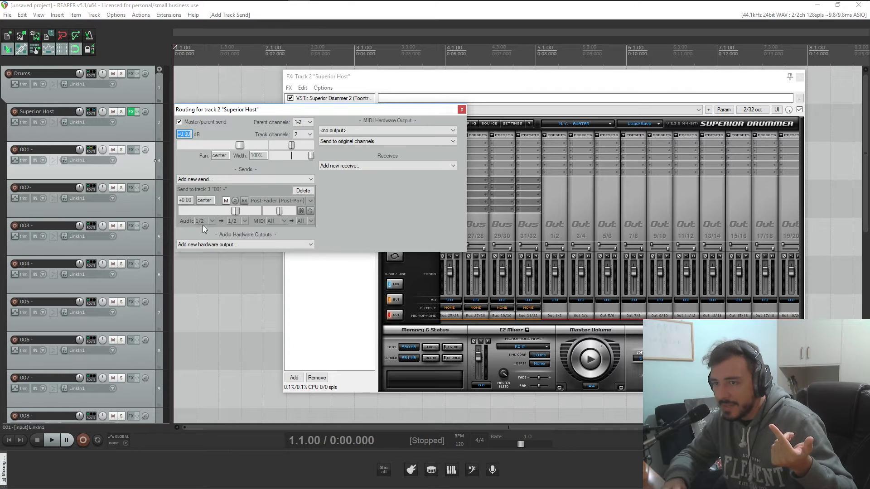
pyautogui.click(553, 311)
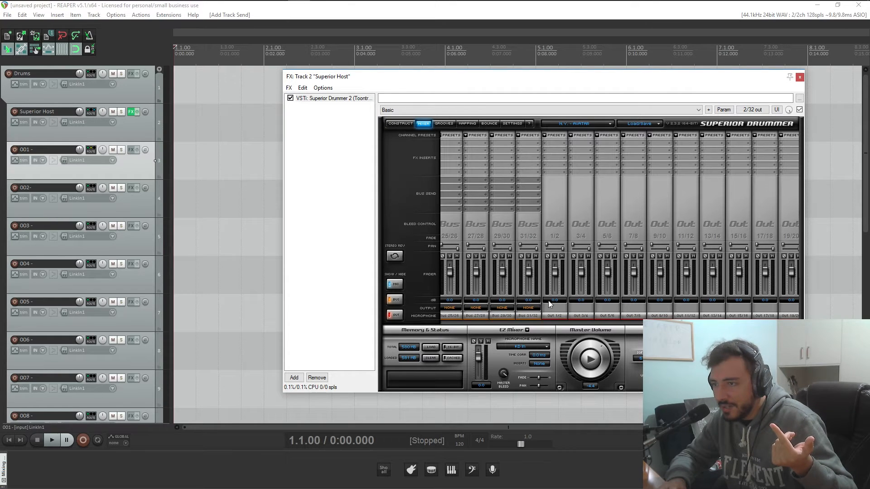
pyautogui.click(128, 171)
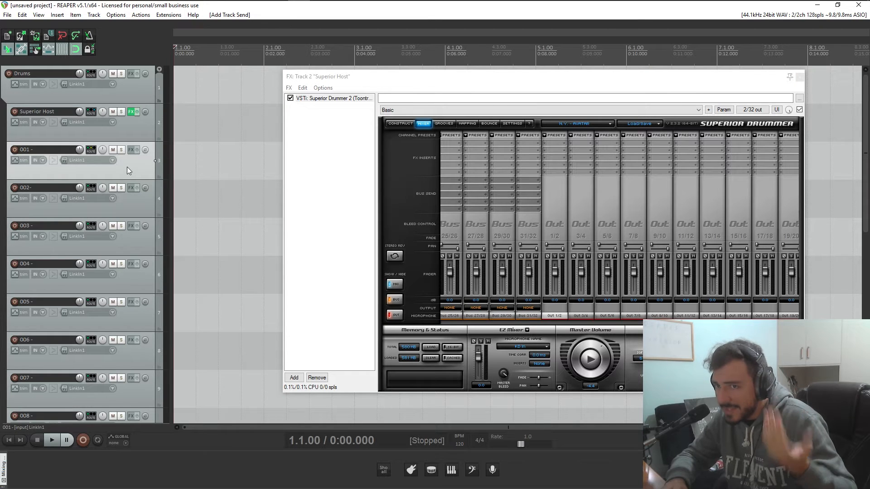
pyautogui.click(96, 112)
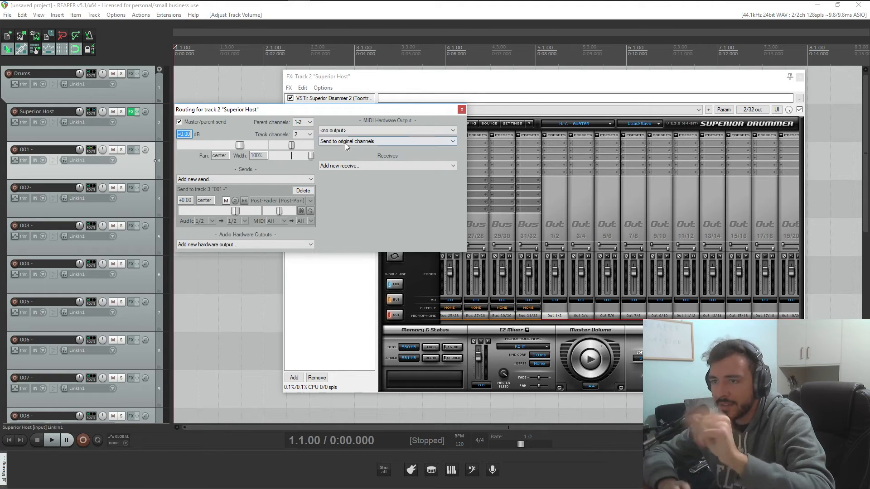
# Step: Set the Superior Host track to 32 track channels and add sends to tracks "003 -" and "002-"
pyautogui.click(307, 135)
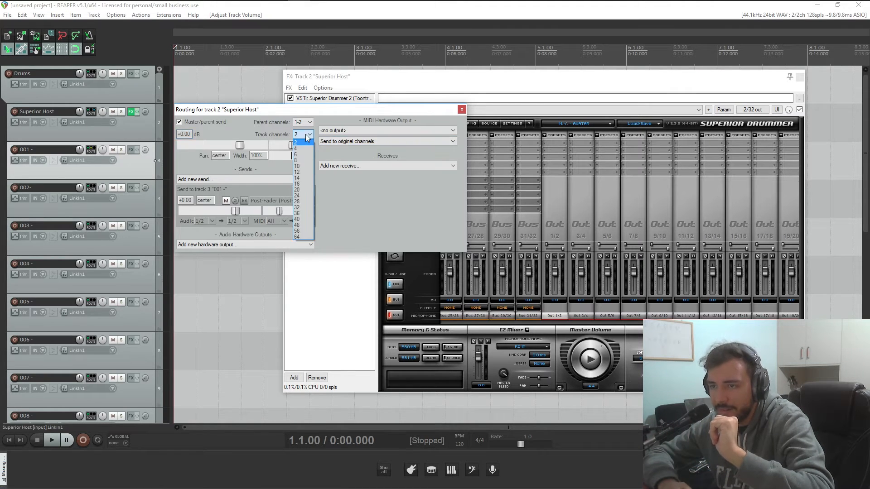
pyautogui.click(297, 207)
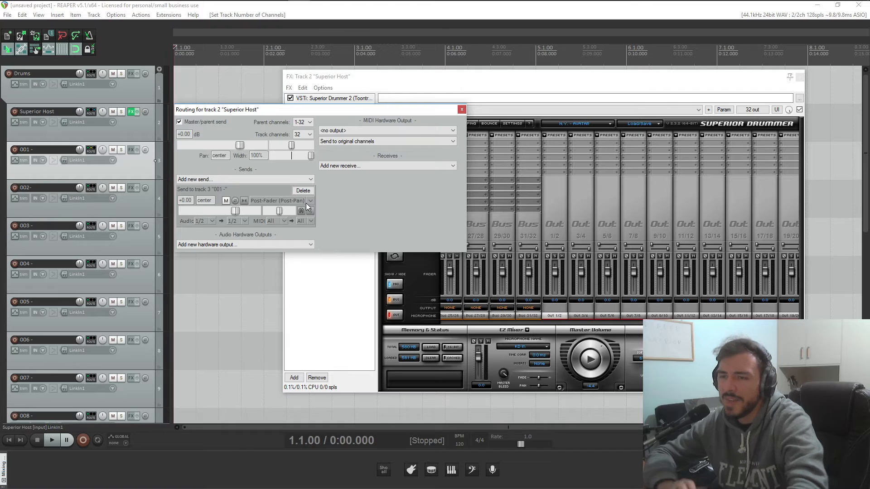
pyautogui.click(244, 181)
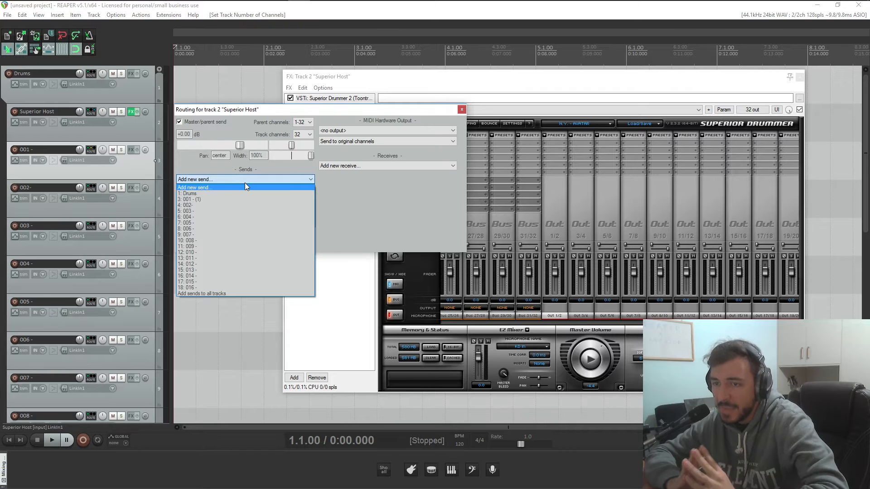
pyautogui.click(217, 210)
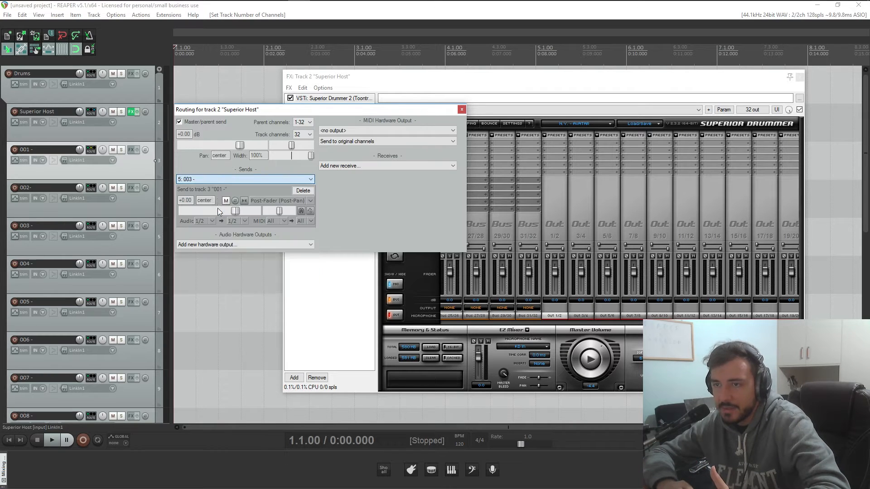
pyautogui.click(218, 180)
pyautogui.click(205, 205)
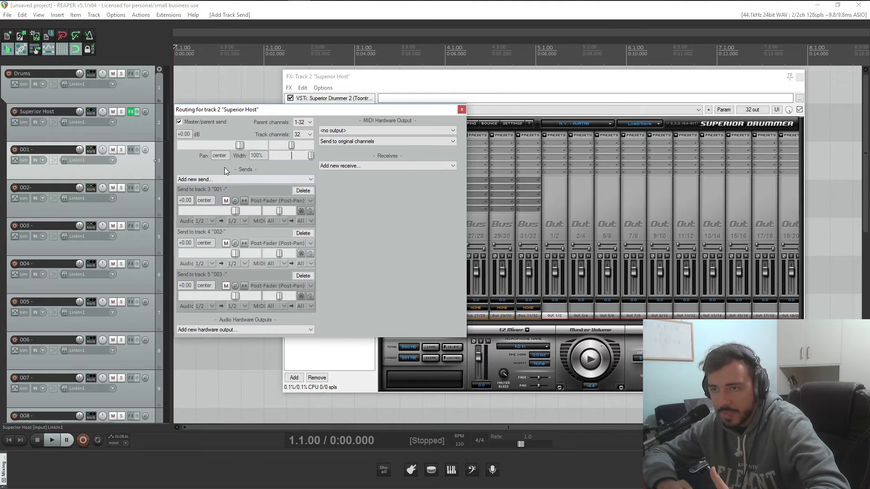
# Step: Add sends from the Superior Host track to tracks 004, 005, 006 and 007
pyautogui.click(227, 178)
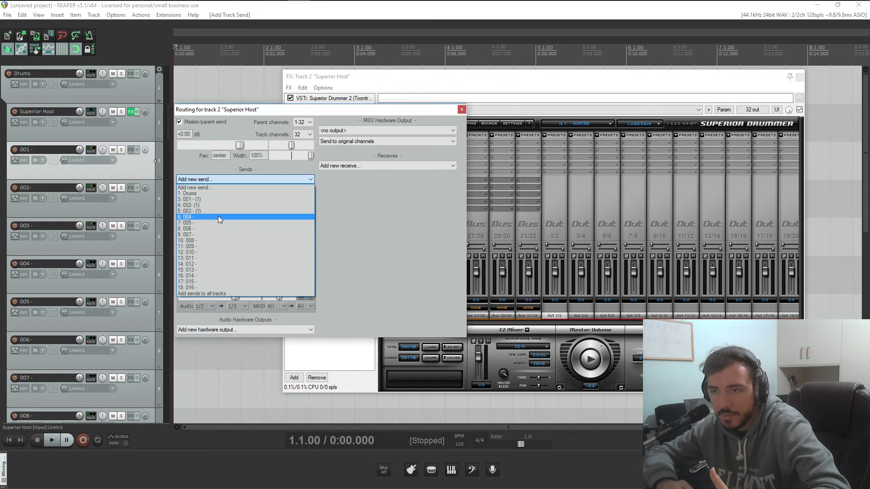
pyautogui.click(218, 216)
pyautogui.click(208, 180)
pyautogui.click(202, 223)
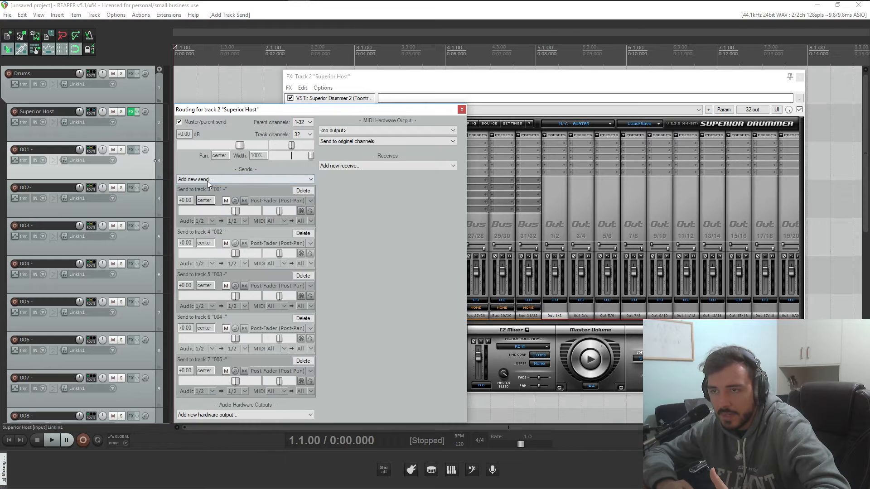
pyautogui.click(207, 180)
pyautogui.click(208, 228)
pyautogui.click(212, 180)
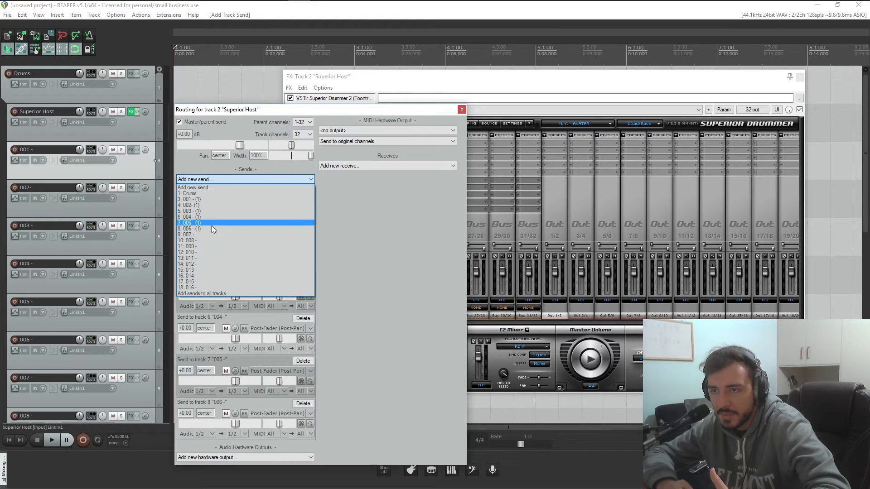
pyautogui.click(211, 232)
# Step: Add sends from the Superior Host track to tracks 008, 009, 010, 011 and 012
pyautogui.click(218, 166)
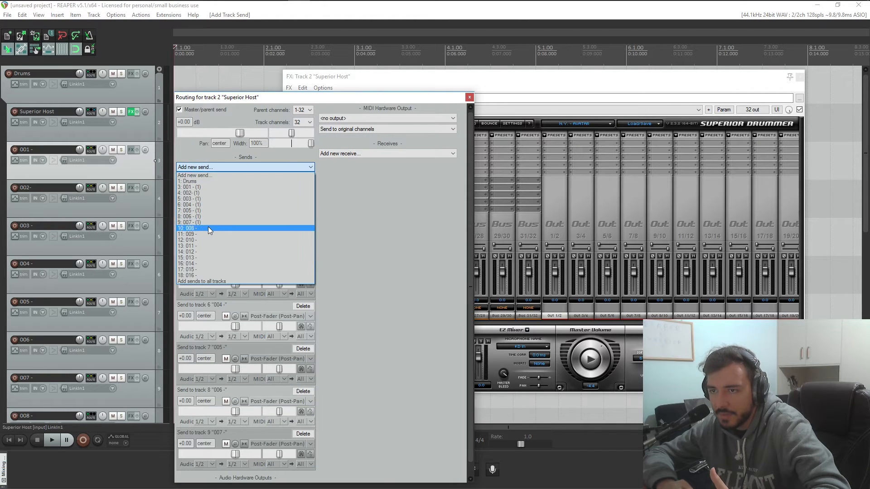
pyautogui.click(208, 228)
pyautogui.click(213, 167)
pyautogui.click(214, 230)
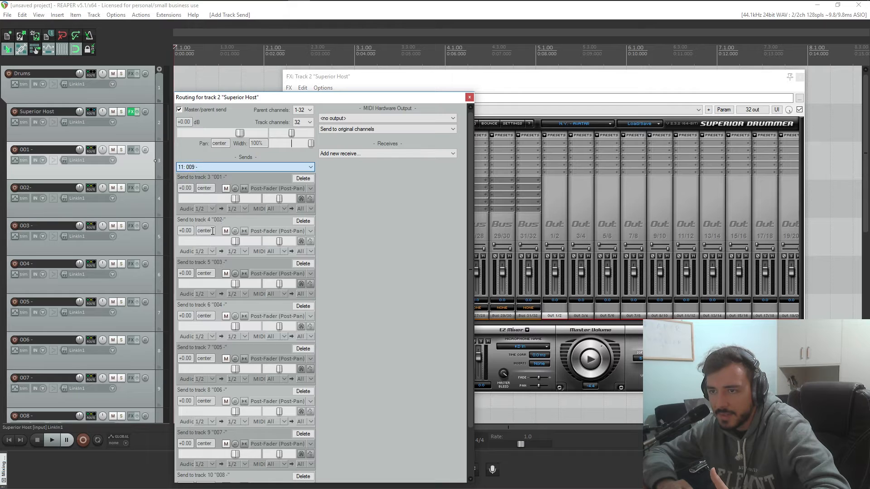
pyautogui.click(222, 168)
pyautogui.click(228, 167)
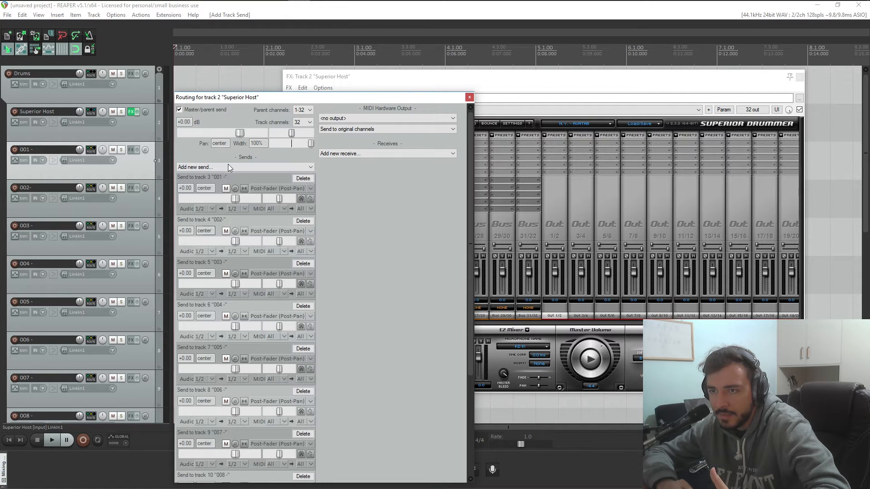
pyautogui.click(228, 167)
pyautogui.click(216, 246)
pyautogui.click(231, 167)
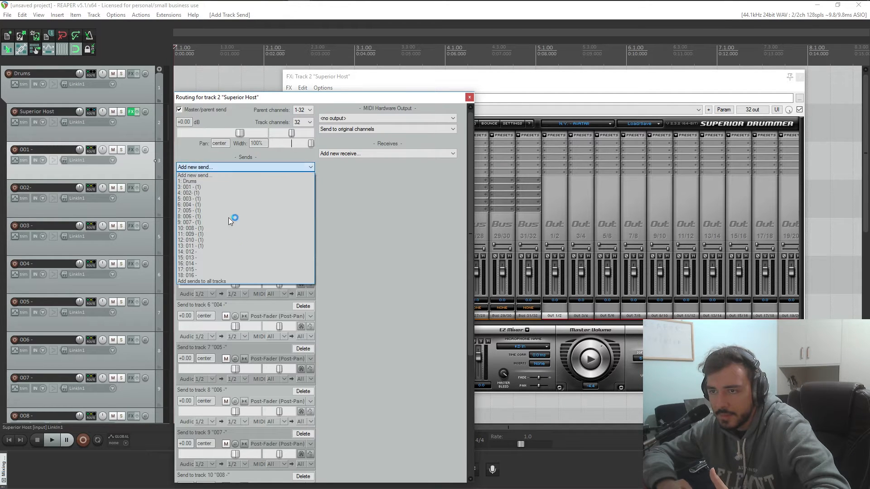
pyautogui.click(214, 253)
# Step: Add sends from the Superior Host track to the remaining tracks 013, 014, 015 and 016
pyautogui.click(229, 169)
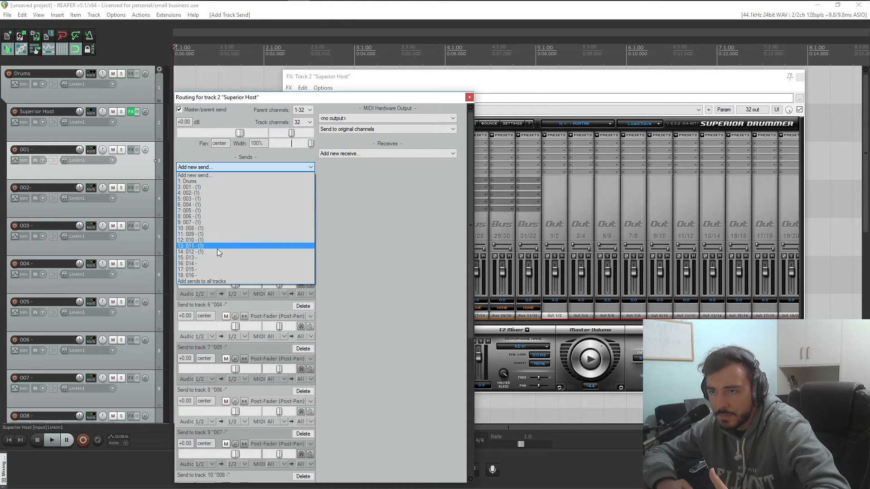
pyautogui.click(212, 257)
pyautogui.click(226, 166)
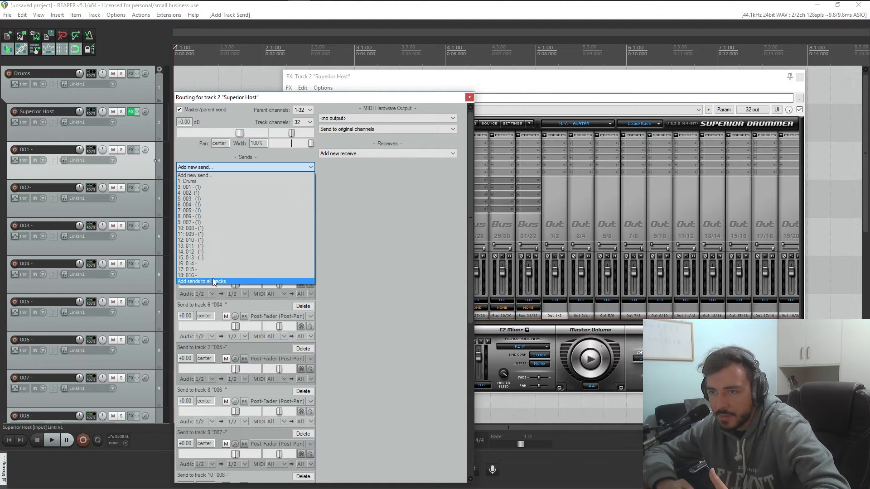
pyautogui.click(209, 262)
pyautogui.click(241, 169)
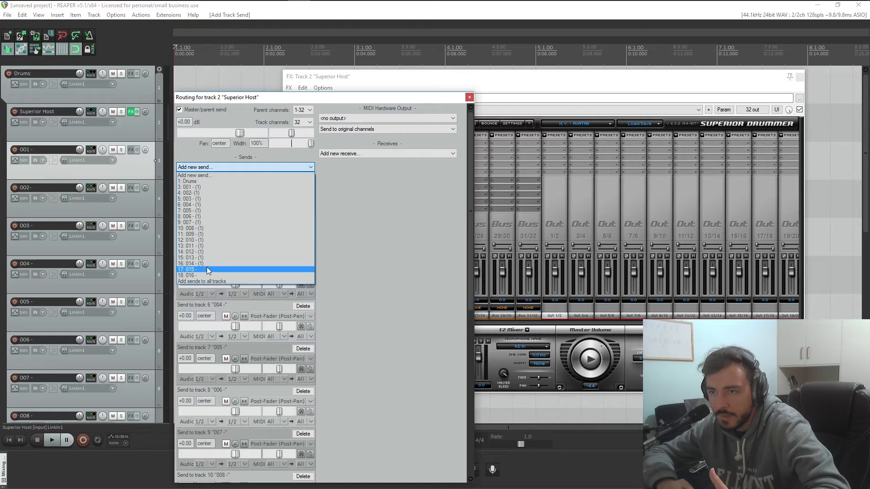
pyautogui.click(207, 267)
pyautogui.click(228, 165)
pyautogui.click(208, 275)
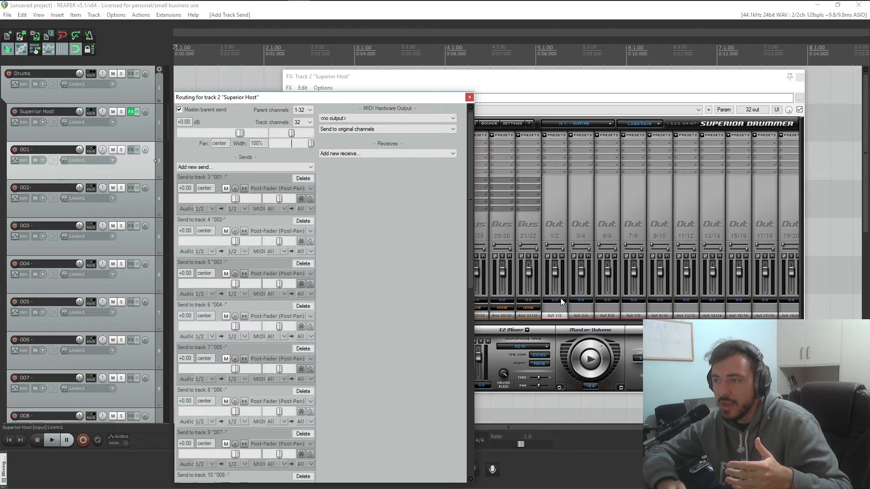
# Step: Audition the kick drum in Superior Drummer's Construct view and unmute the Drums folder track
pyautogui.click(557, 315)
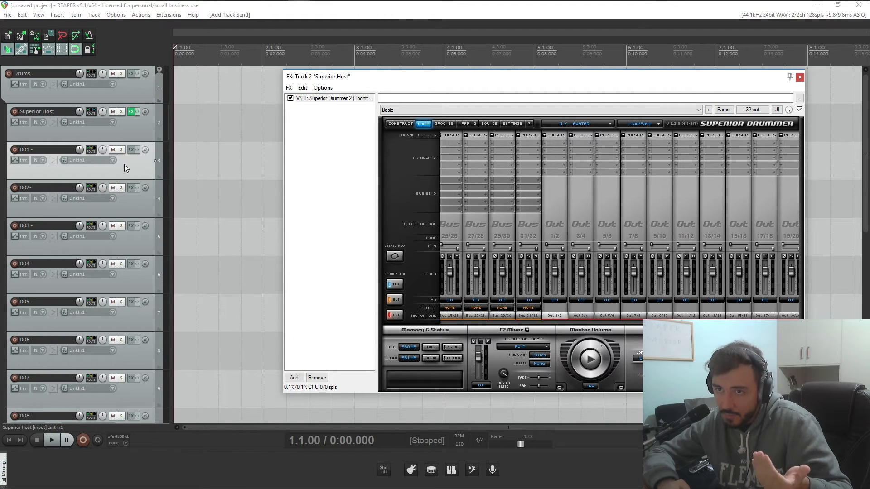
pyautogui.click(400, 124)
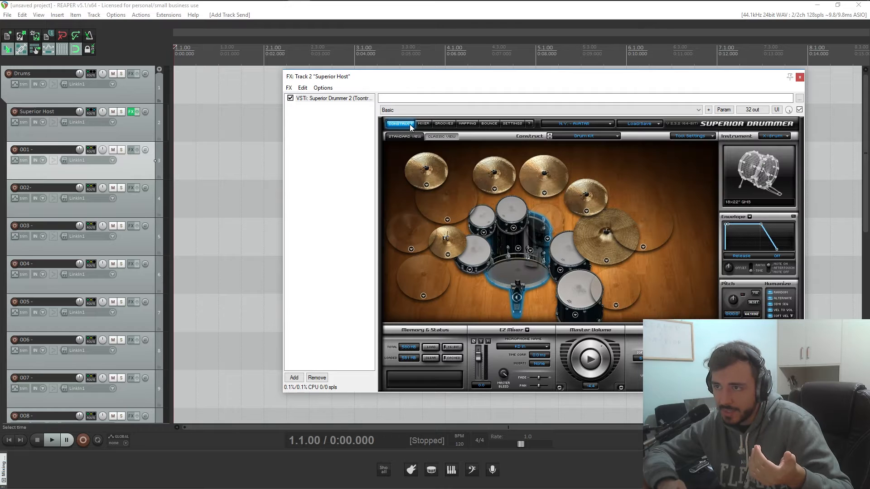
pyautogui.click(520, 272)
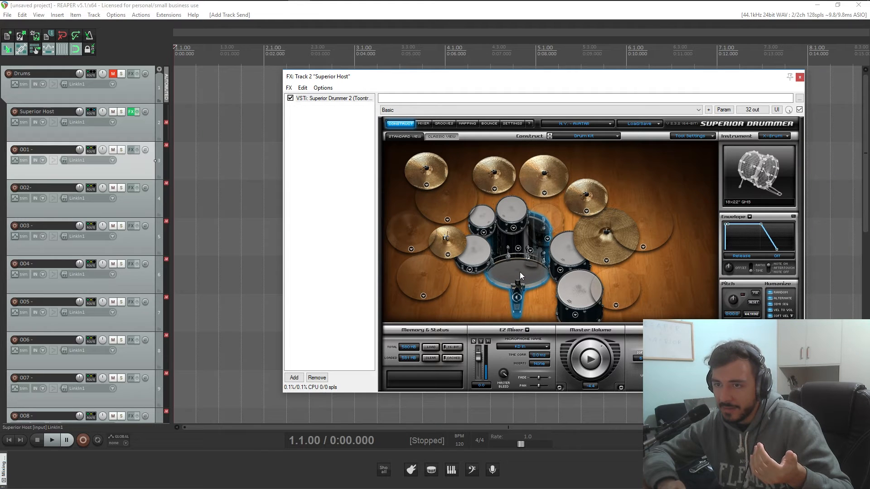
pyautogui.click(131, 128)
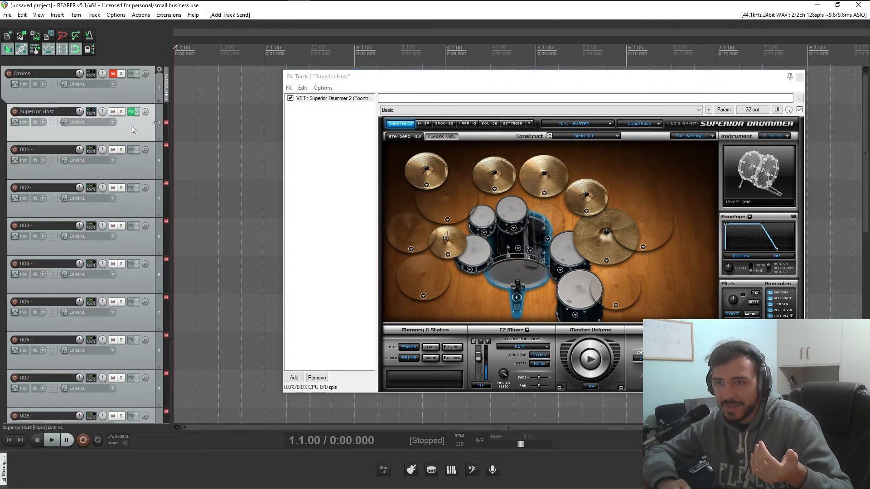
pyautogui.click(113, 74)
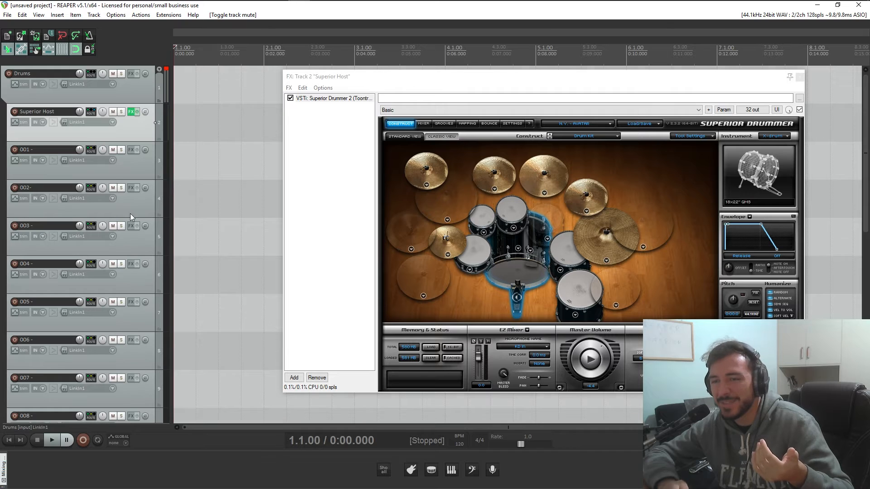
pyautogui.scroll(-5, 130, 213)
pyautogui.scroll(5, 129, 249)
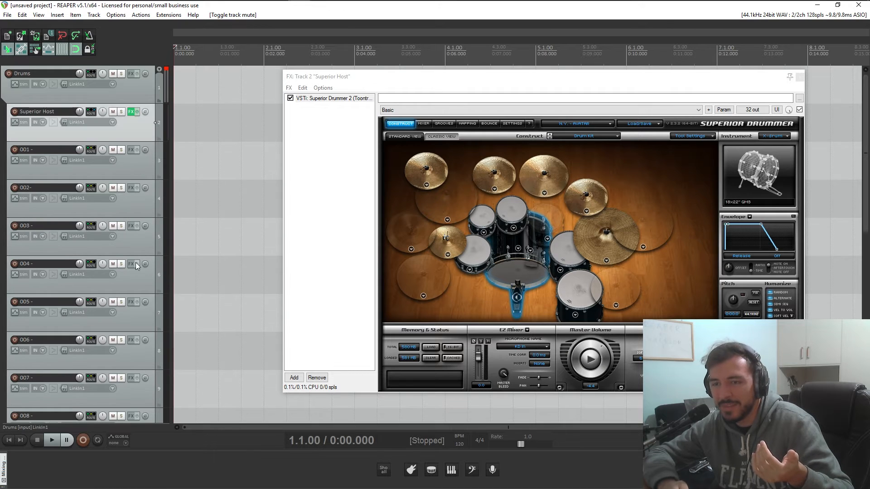
# Step: With Superior Drummer's mixer showing, set the audio source of the host's send to track 4 "002-" to stereo channels 3/4
pyautogui.click(425, 124)
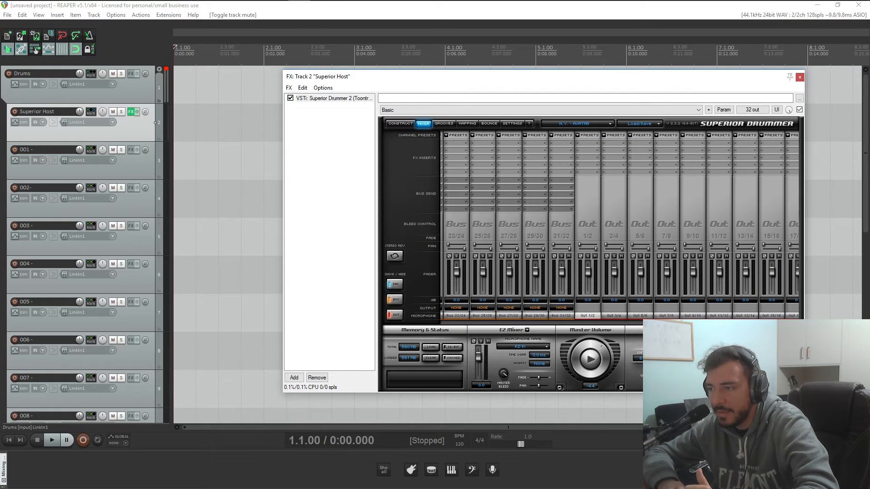
pyautogui.click(92, 112)
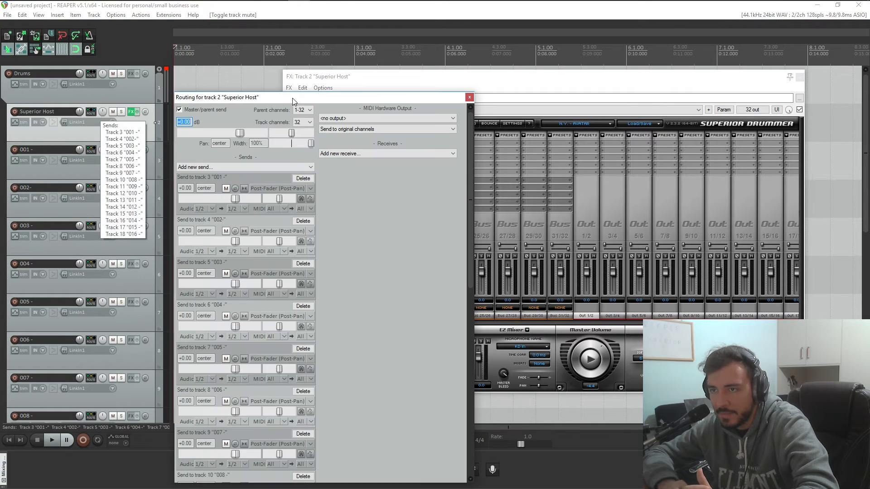
pyautogui.moveTo(286, 100); pyautogui.dragTo(257, 73)
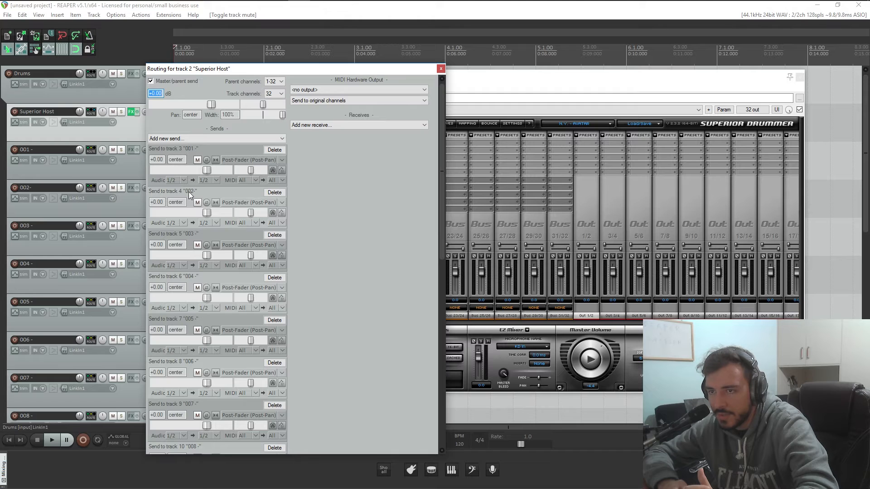
pyautogui.click(185, 223)
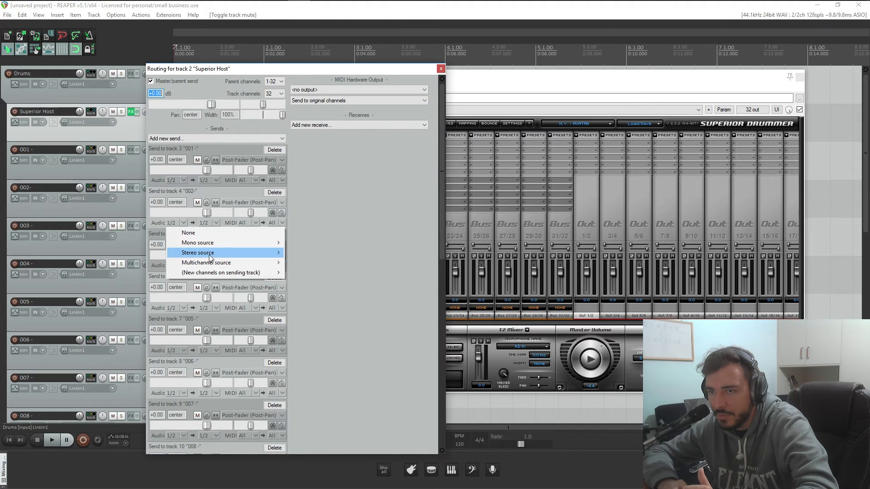
pyautogui.moveTo(238, 253)
pyautogui.click(308, 206)
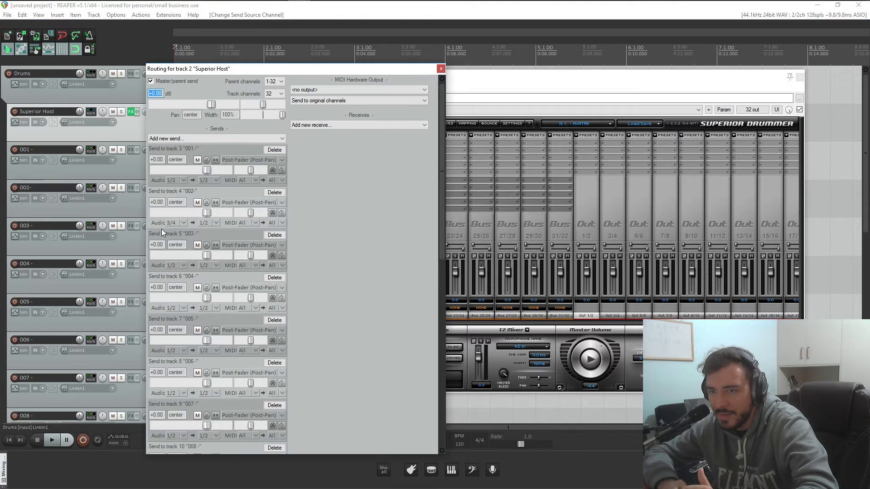
# Step: Match track 003 with mixer channel Out 5/6 and set the host's send to track 5 "003 -" to stereo source 5/6
pyautogui.click(113, 245)
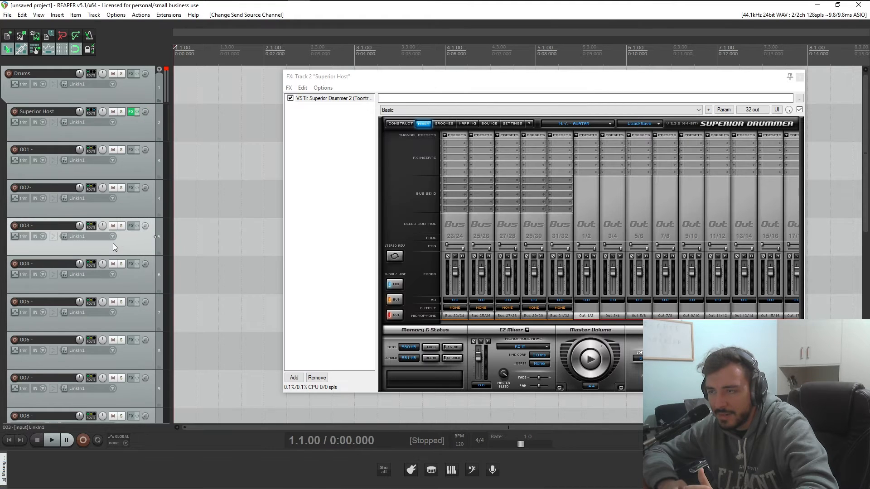
pyautogui.click(639, 312)
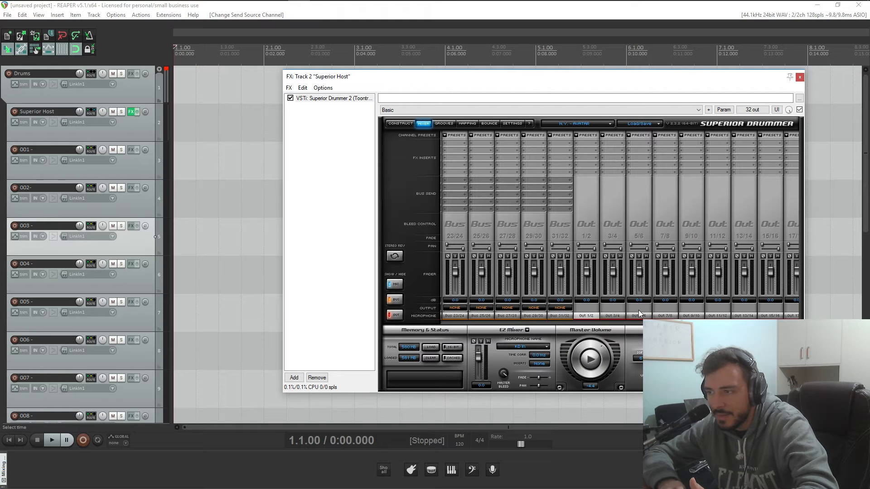
pyautogui.click(90, 75)
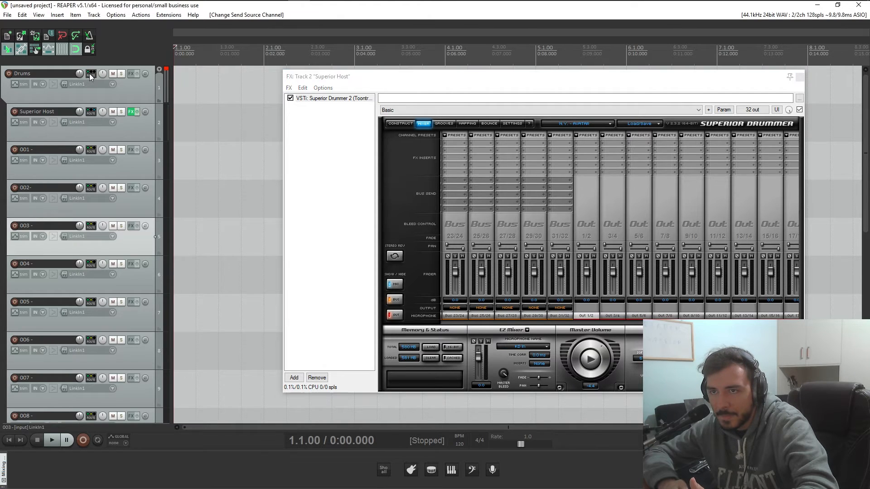
pyautogui.click(90, 75)
pyautogui.click(91, 112)
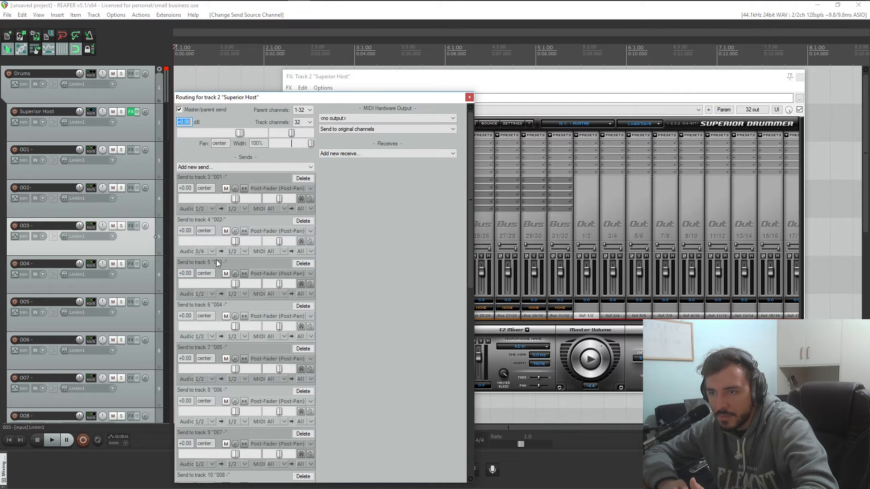
pyautogui.click(212, 292)
pyautogui.moveTo(243, 322)
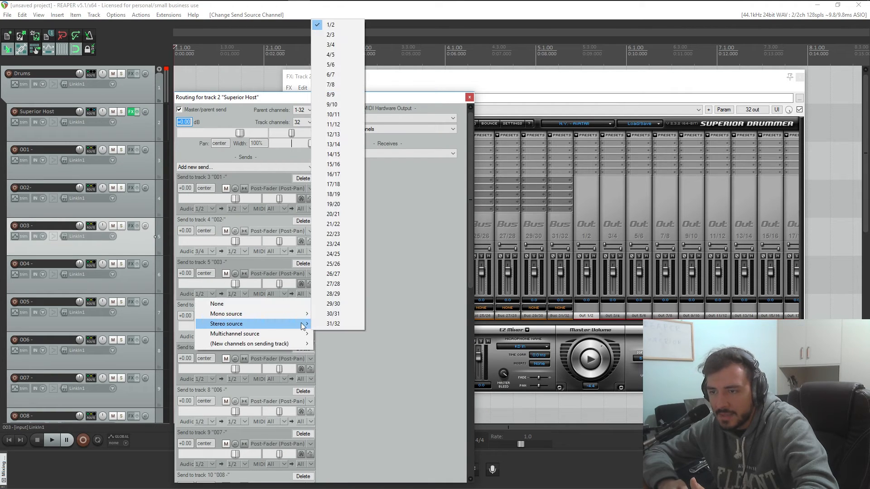
pyautogui.click(342, 64)
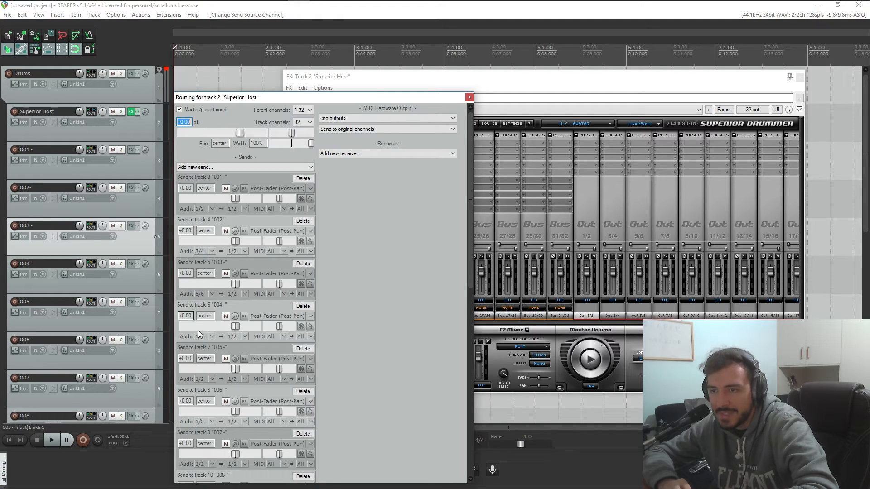
# Step: Set the audio source of the host's sends to tracks 004 and 005 to stereo channels 7/8 and 9/10, respectively
pyautogui.click(212, 336)
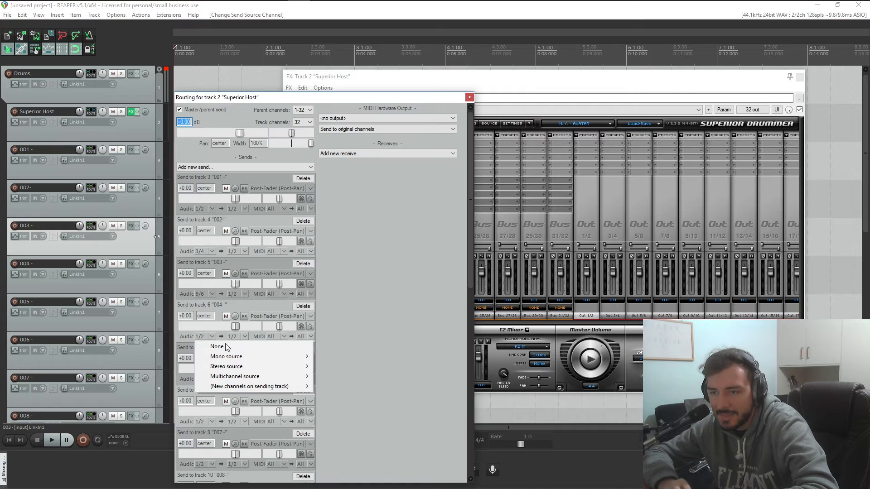
pyautogui.moveTo(247, 365)
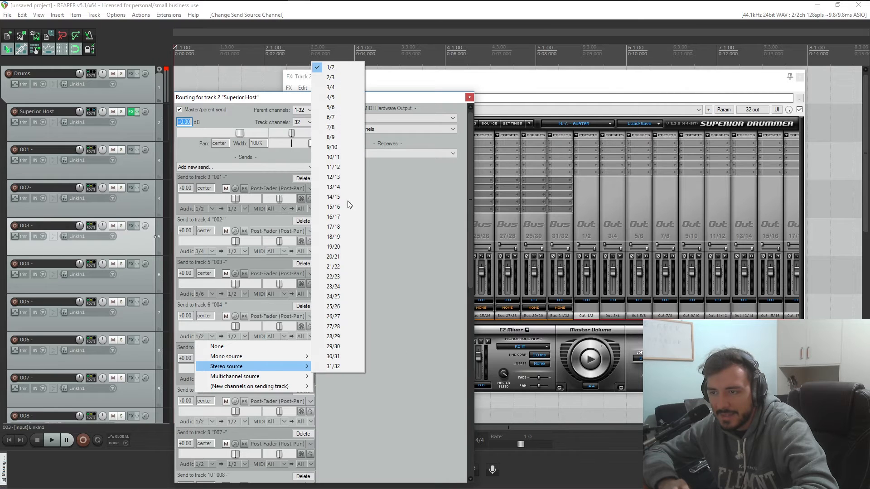
pyautogui.click(336, 129)
pyautogui.scroll(-1, 204, 380)
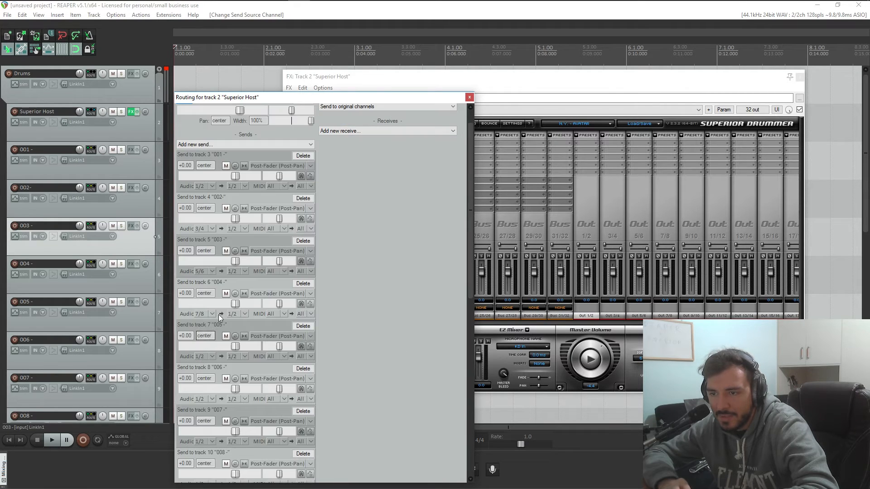
pyautogui.click(213, 357)
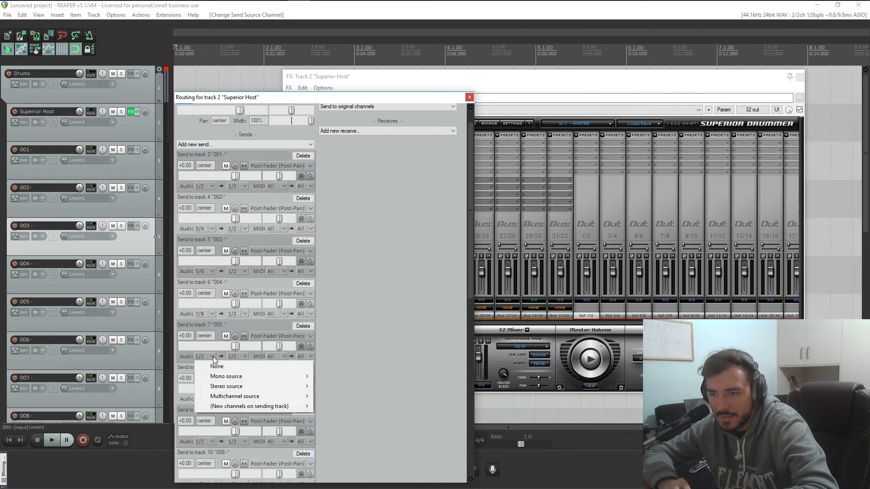
pyautogui.moveTo(272, 386)
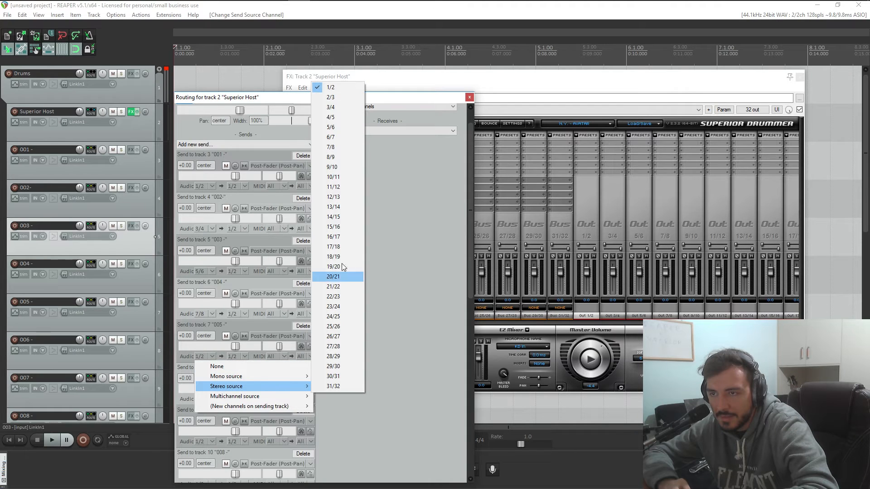
pyautogui.click(335, 167)
# Step: Set the send to track 006 to stereo source 11/12 and the send to track 007 to stereo source 13/14
pyautogui.scroll(-1, 216, 357)
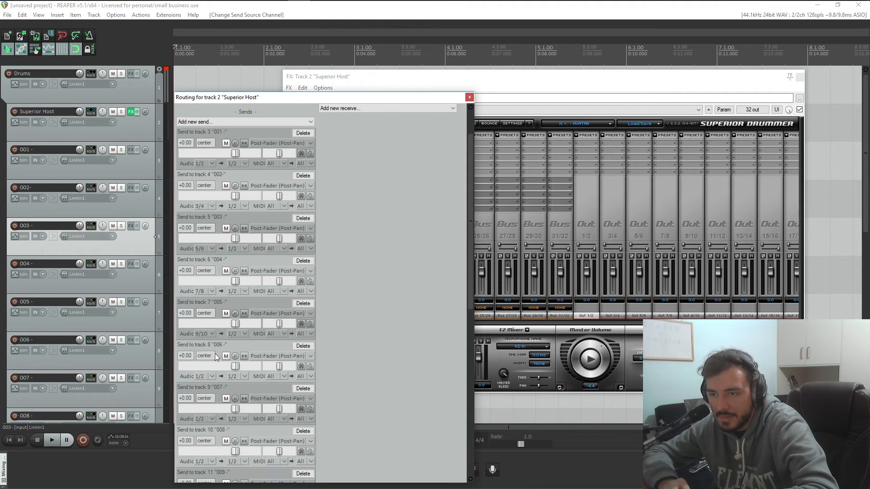
pyautogui.click(213, 376)
pyautogui.moveTo(235, 406)
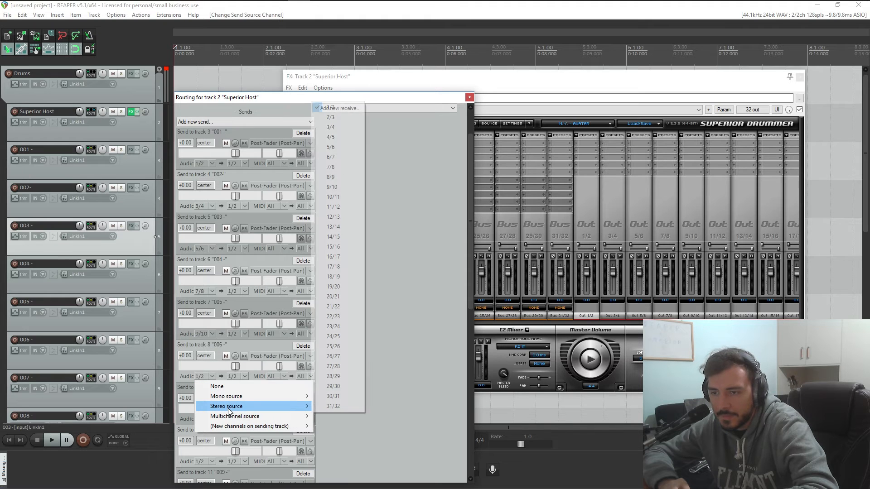
pyautogui.click(340, 206)
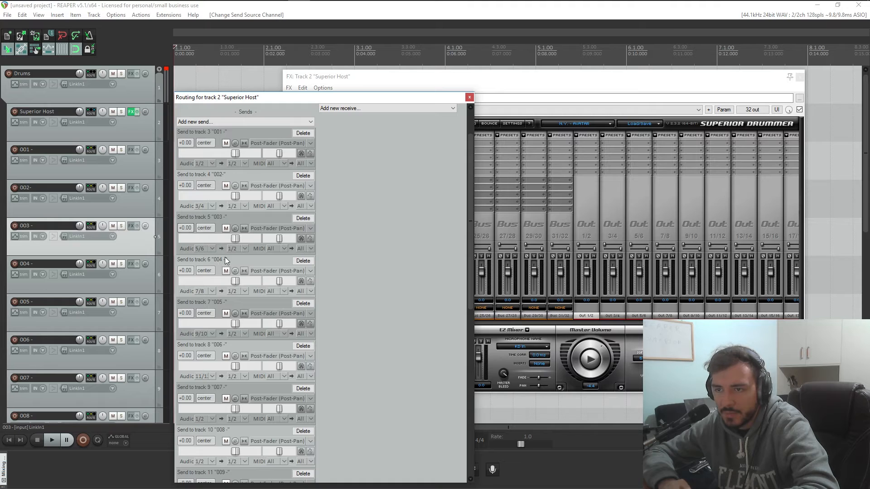
pyautogui.scroll(-1, 213, 379)
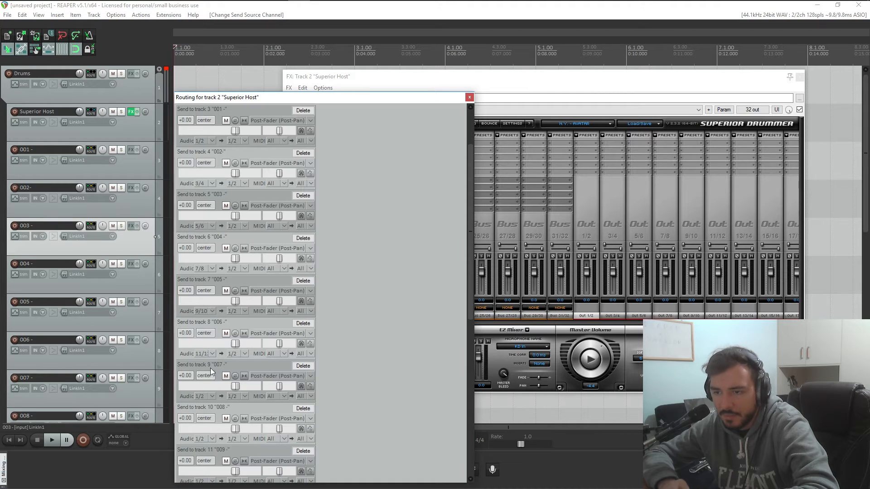
pyautogui.click(211, 401)
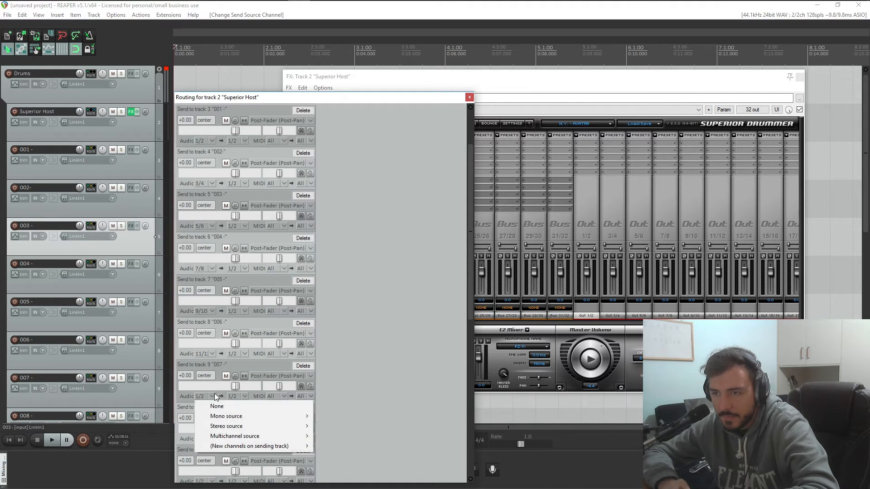
pyautogui.moveTo(240, 426)
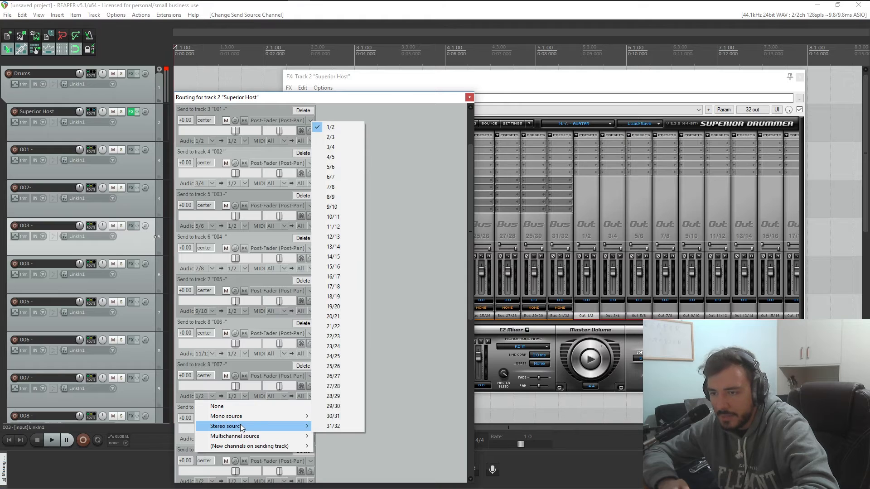
pyautogui.click(341, 246)
# Step: Set the send to track 008 to stereo source 15/16 and the send to track 009 to stereo source 17/18
pyautogui.scroll(-1, 378, 337)
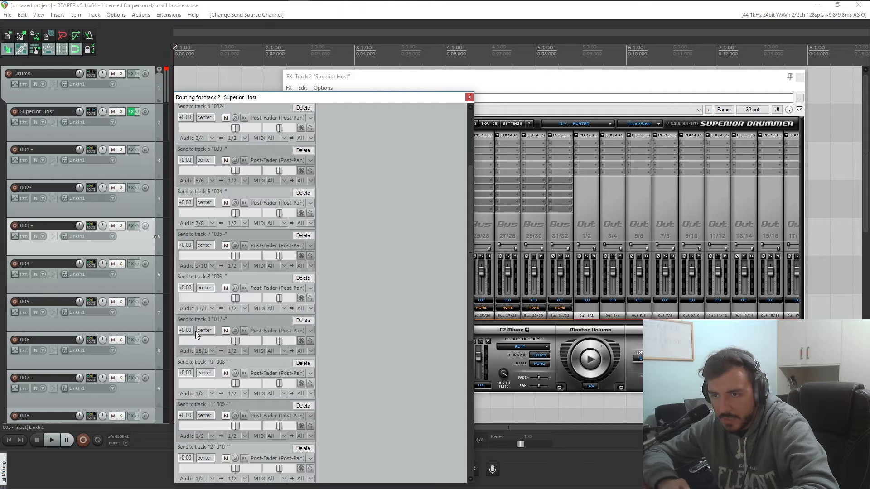
pyautogui.click(212, 393)
pyautogui.moveTo(227, 423)
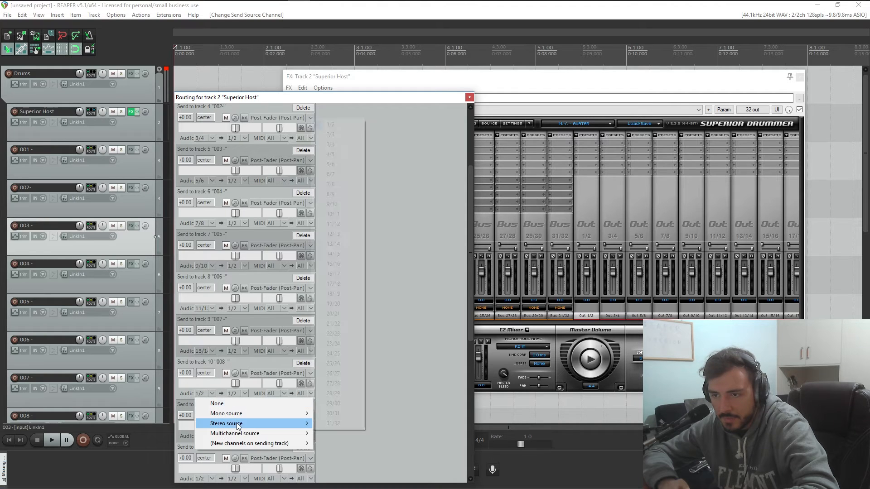
pyautogui.click(344, 265)
pyautogui.scroll(-1, 193, 371)
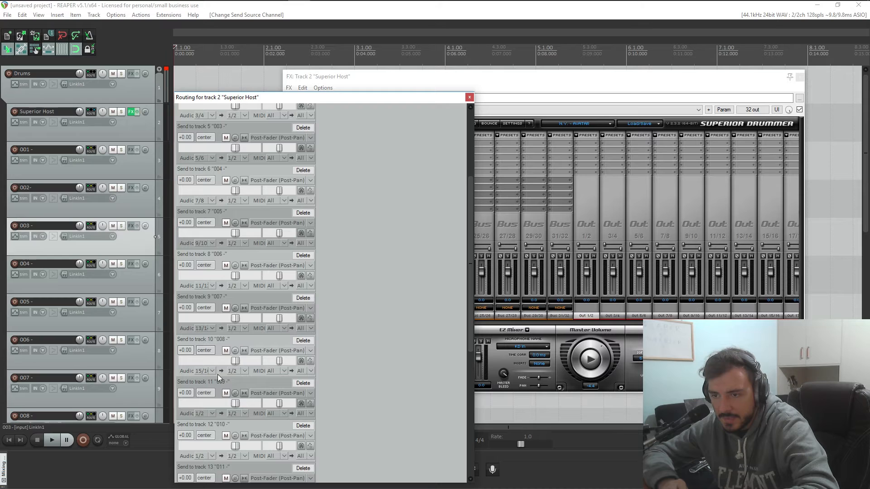
pyautogui.click(214, 411)
pyautogui.moveTo(227, 443)
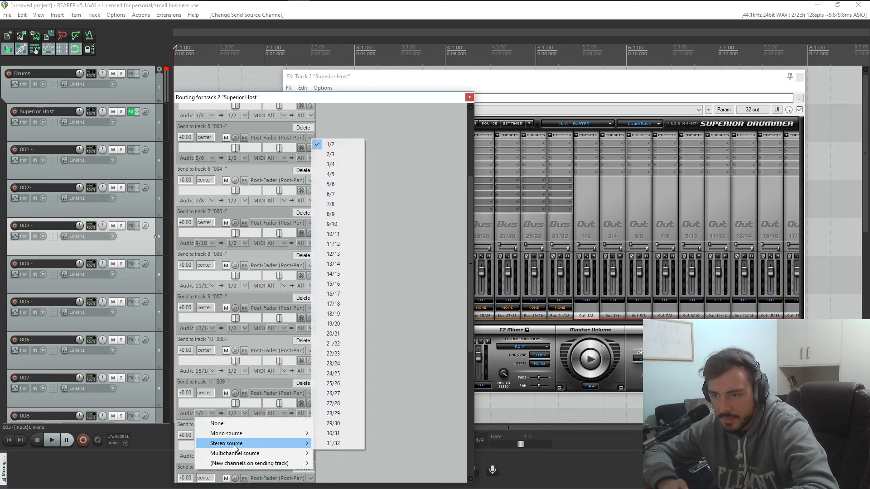
pyautogui.click(336, 304)
# Step: Set the send to track 010 to stereo source 19/20 and the send to track 011 to stereo source 21/22
pyautogui.scroll(-1, 207, 385)
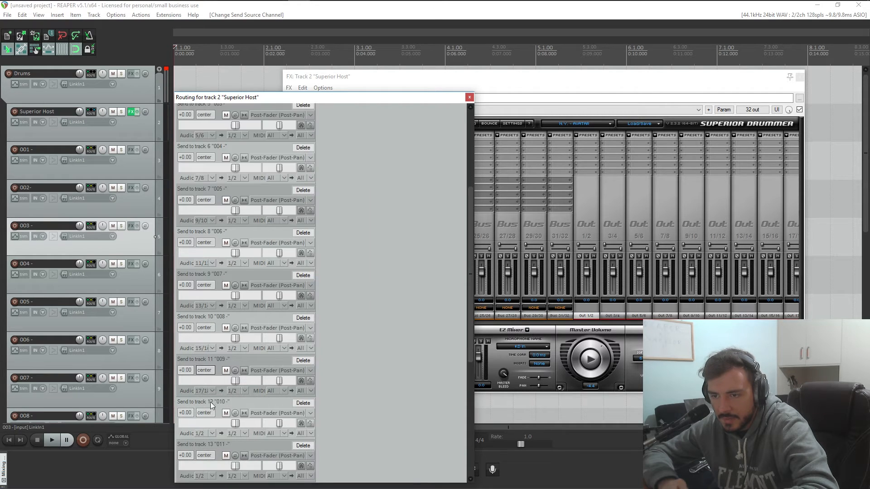
pyautogui.click(212, 433)
pyautogui.moveTo(232, 410)
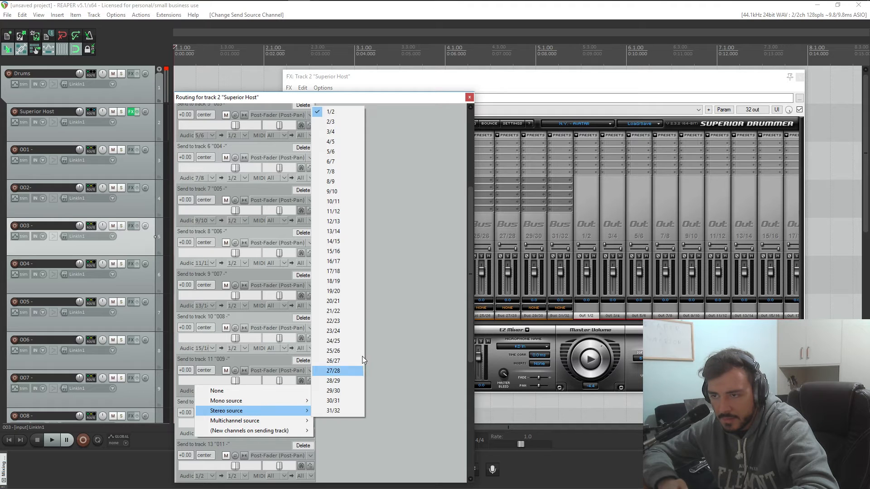
pyautogui.click(346, 293)
pyautogui.scroll(-2, 203, 353)
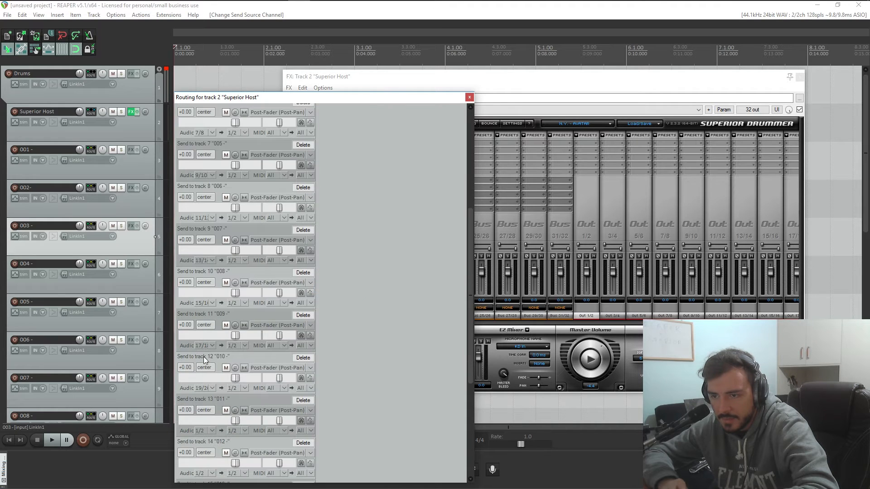
pyautogui.click(211, 431)
pyautogui.moveTo(244, 463)
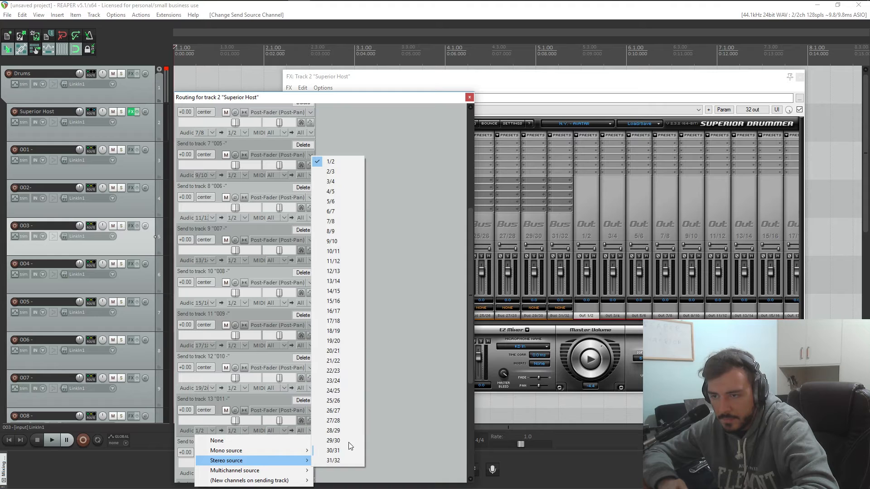
pyautogui.click(336, 360)
# Step: Set the send to track 012 to stereo source 23/24 and the send to track 013 to stereo source 25/26
pyautogui.scroll(-3, 195, 344)
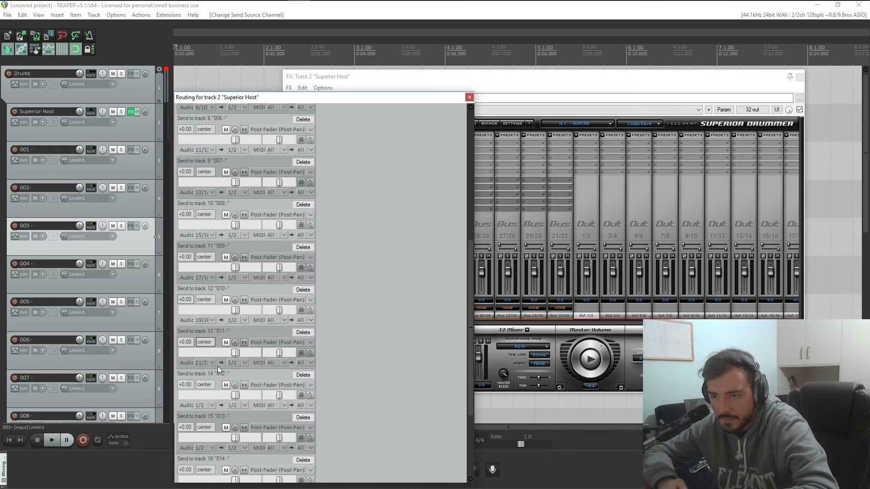
pyautogui.click(217, 404)
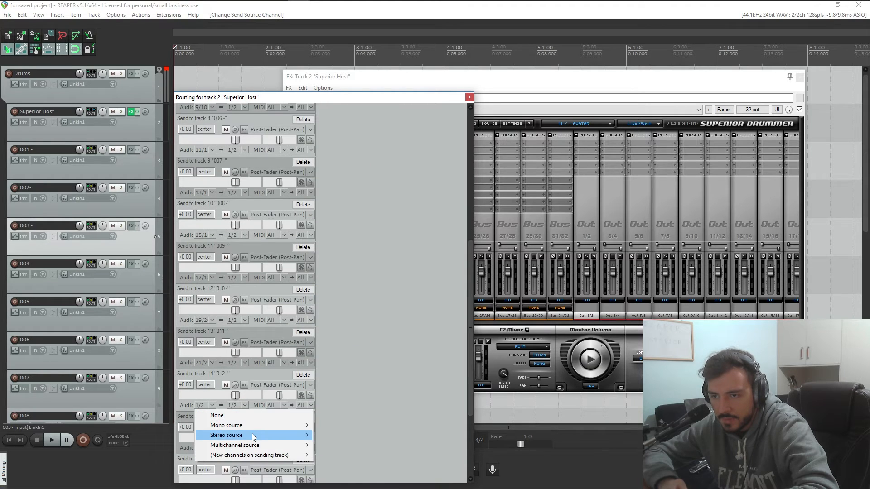
pyautogui.moveTo(252, 433)
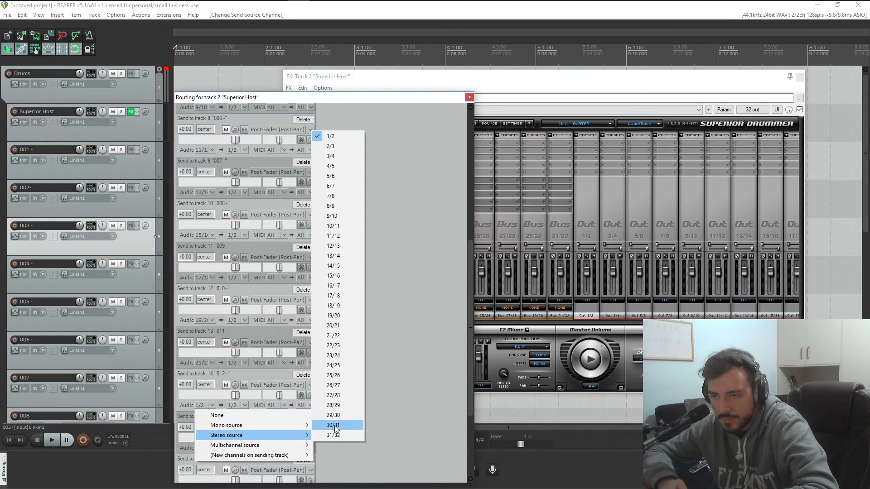
pyautogui.click(343, 354)
pyautogui.scroll(-2, 216, 359)
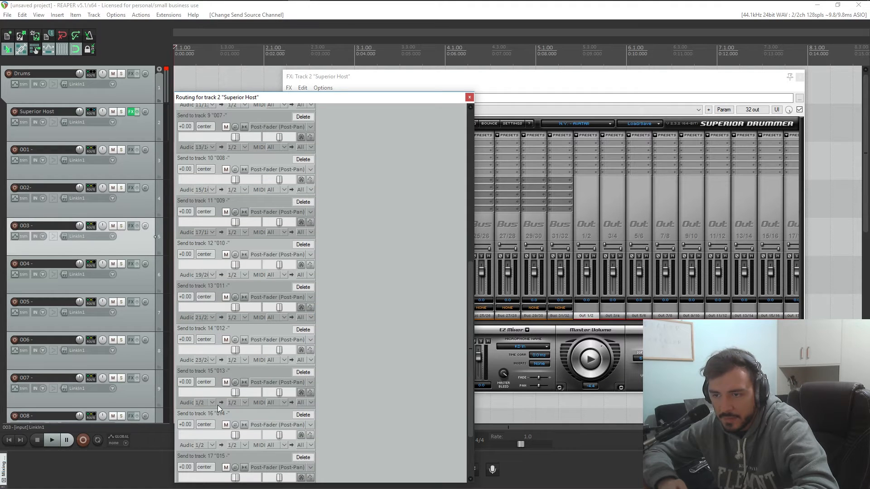
pyautogui.click(218, 405)
pyautogui.moveTo(253, 432)
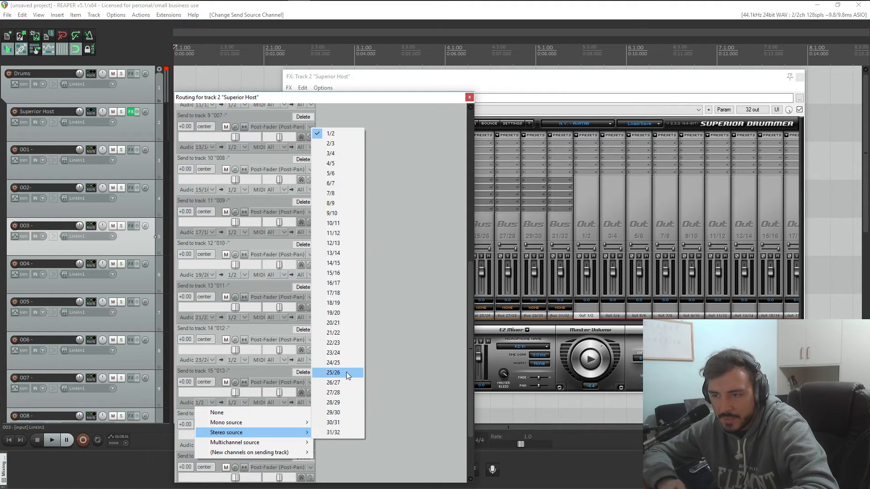
pyautogui.click(346, 372)
# Step: Set the send to track 014 to stereo source 27/28 and the send to track 015 to stereo source 29/30
pyautogui.scroll(-1, 215, 372)
pyautogui.click(215, 422)
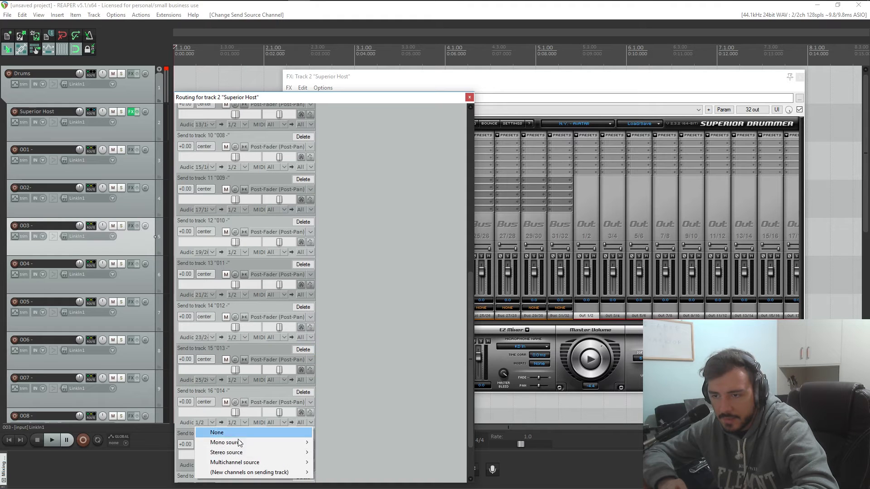
pyautogui.moveTo(254, 453)
pyautogui.click(343, 412)
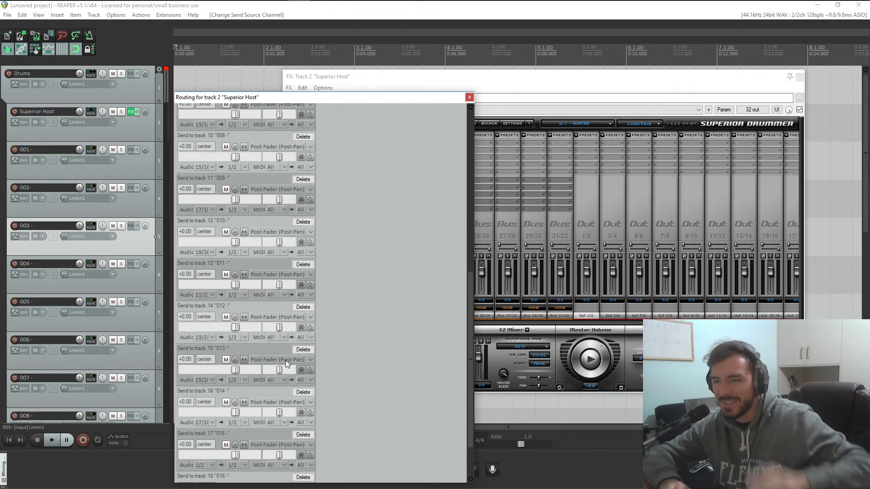
pyautogui.scroll(-1, 350, 275)
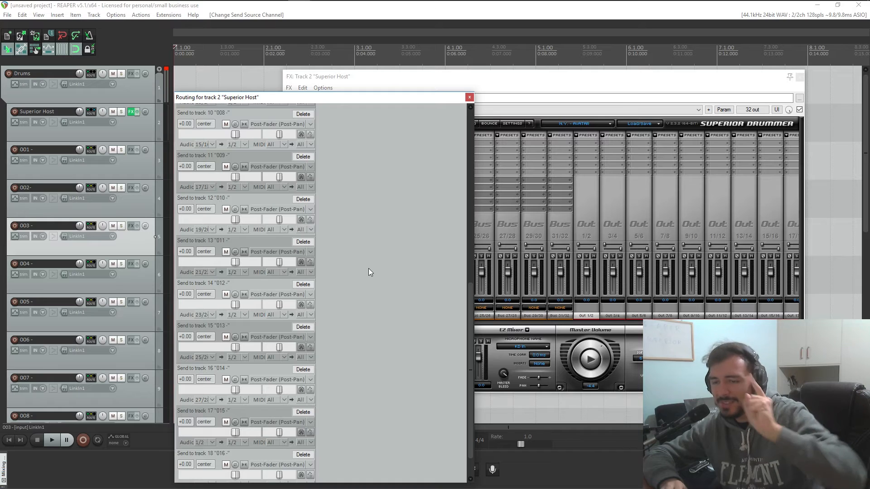
pyautogui.scroll(-1, 369, 271)
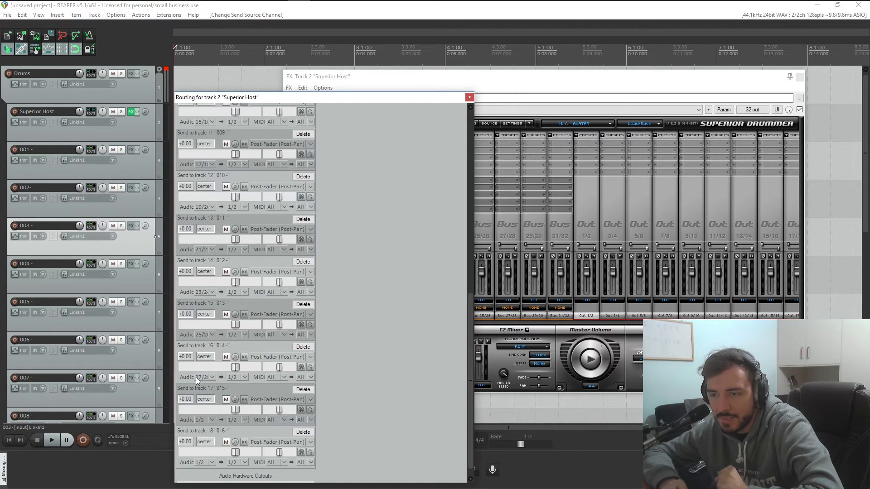
pyautogui.click(216, 420)
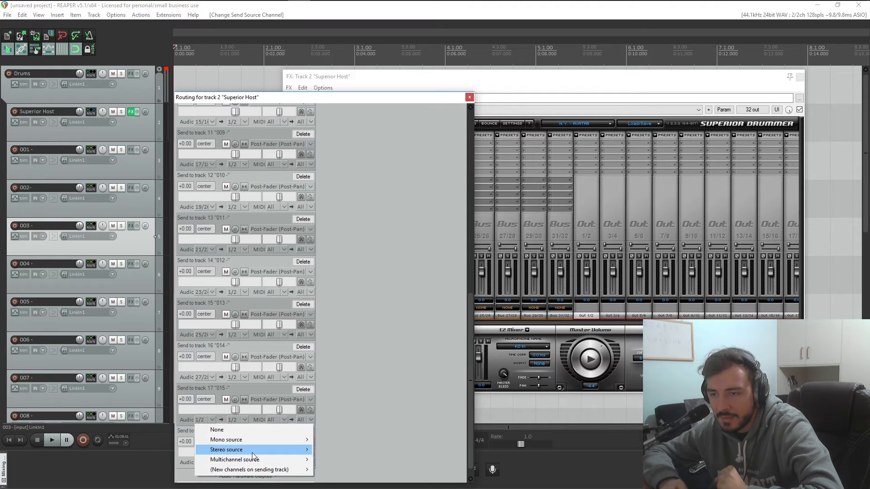
pyautogui.moveTo(291, 452)
pyautogui.click(344, 430)
# Step: Set the send to track 016 to stereo source 31/32 and check the source pairs of all the host's sends
pyautogui.scroll(-1, 230, 455)
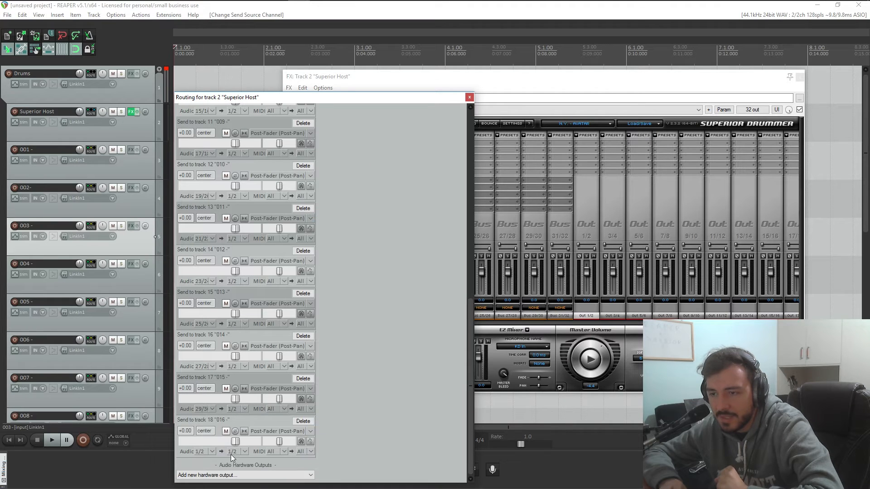
pyautogui.click(215, 449)
pyautogui.moveTo(294, 429)
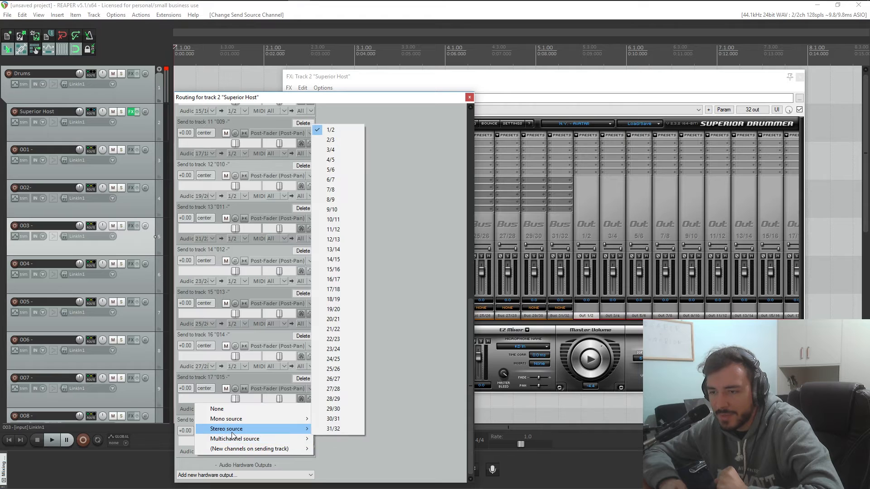
pyautogui.click(350, 432)
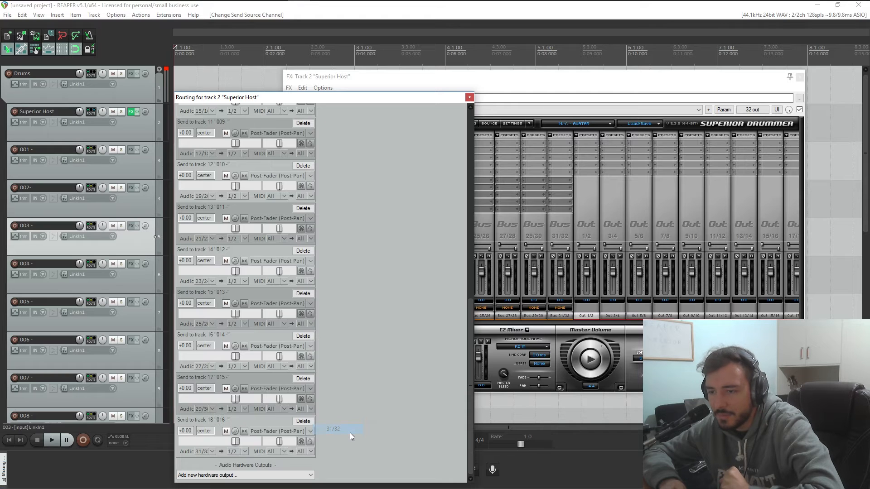
pyautogui.scroll(15, 370, 377)
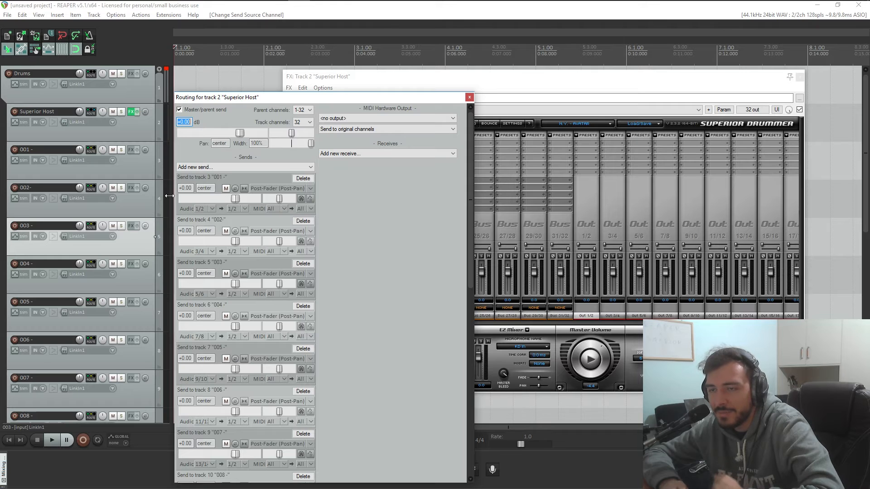
pyautogui.scroll(-15, 408, 254)
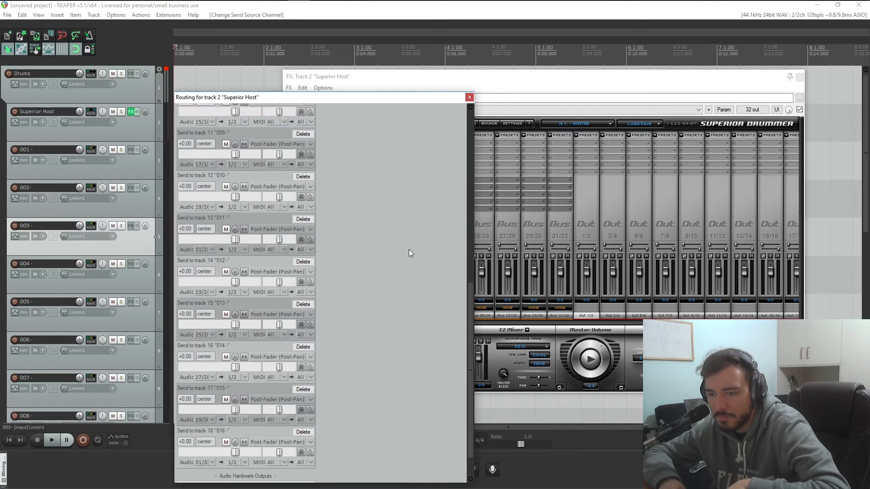
pyautogui.scroll(15, 409, 252)
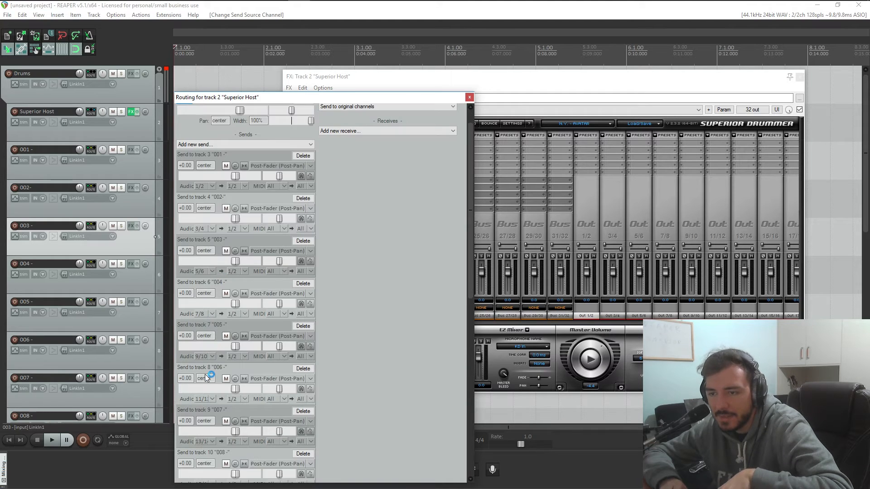
# Step: Review the audio source pairs of the host's sends to tracks 001 through 016
pyautogui.scroll(-3, 214, 393)
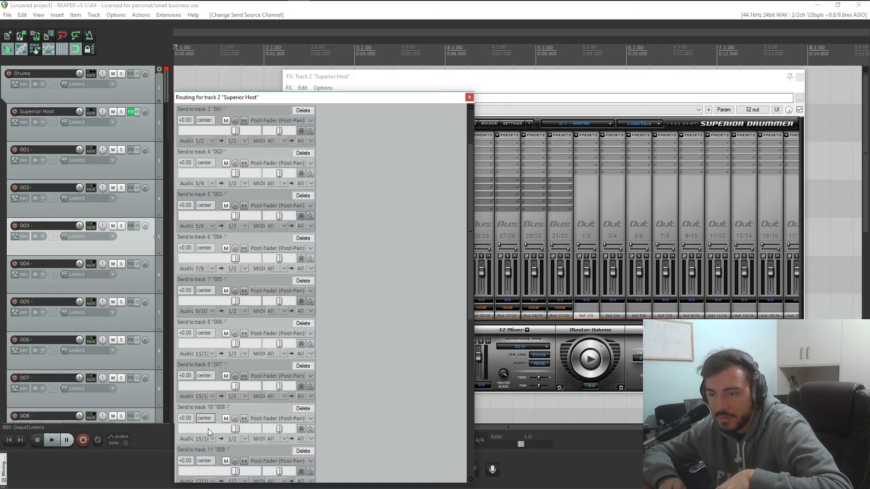
pyautogui.scroll(-2, 209, 430)
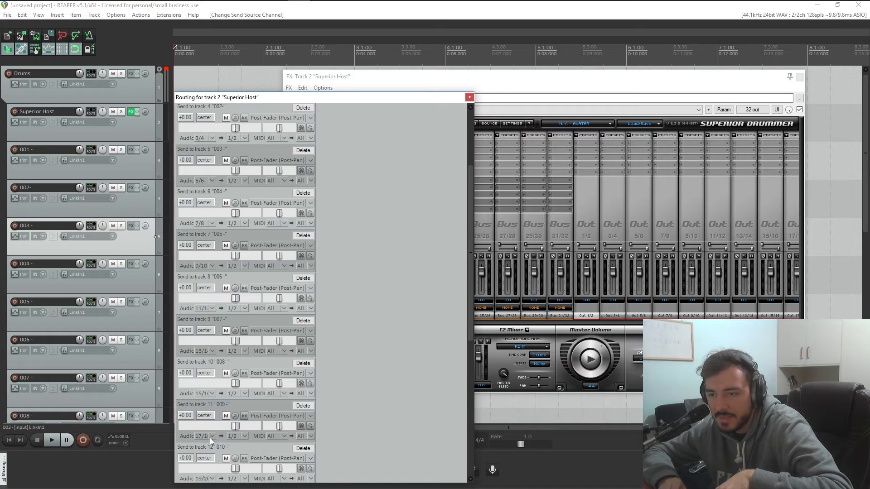
pyautogui.scroll(-2, 211, 438)
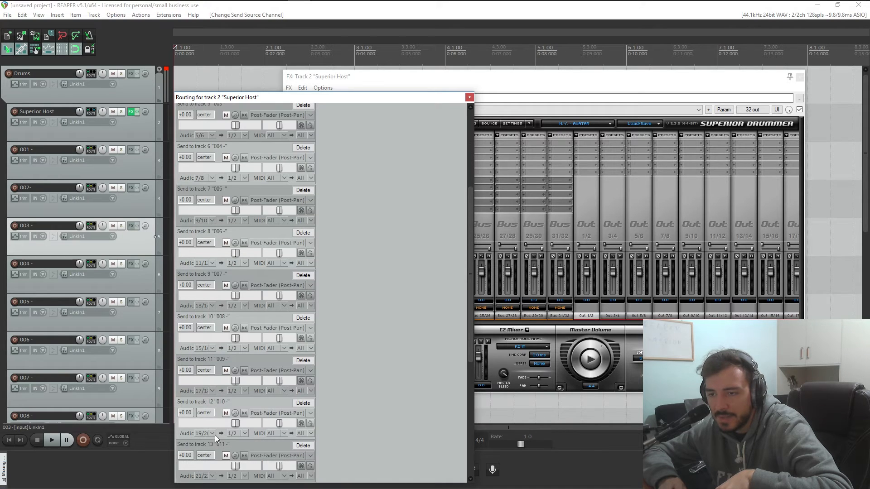
pyautogui.scroll(-1, 215, 435)
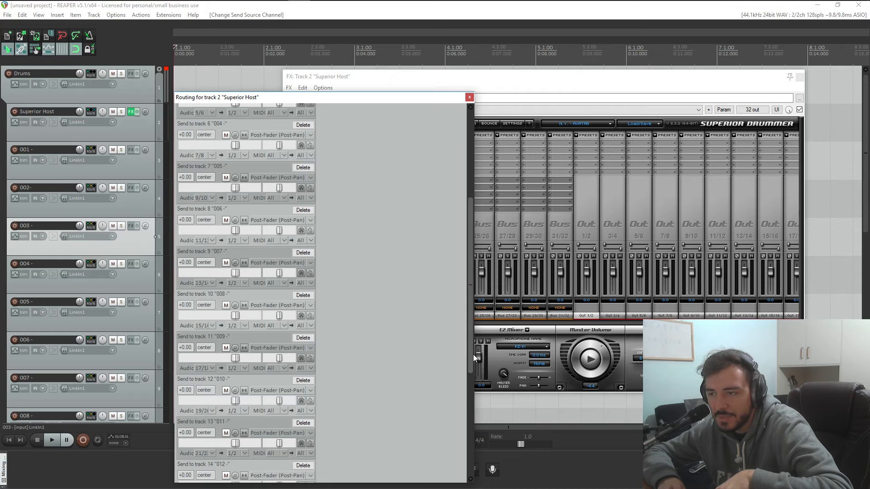
pyautogui.moveTo(473, 354); pyautogui.dragTo(428, 471)
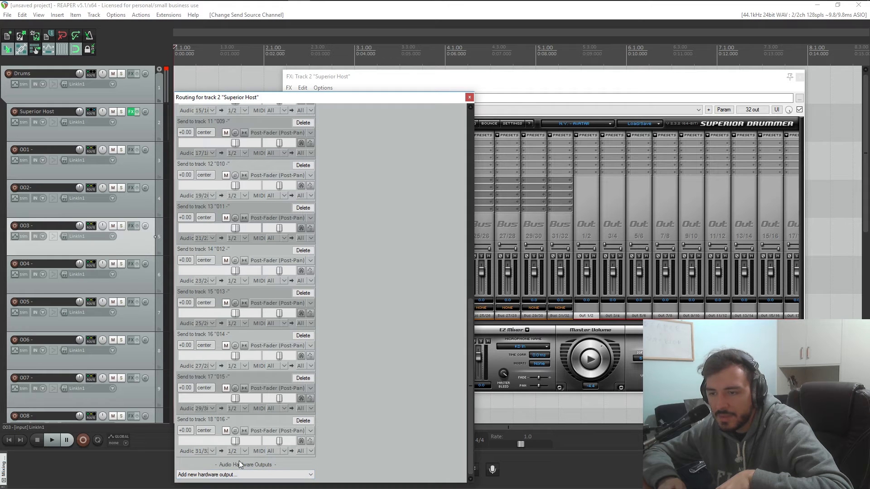
pyautogui.scroll(8, 425, 396)
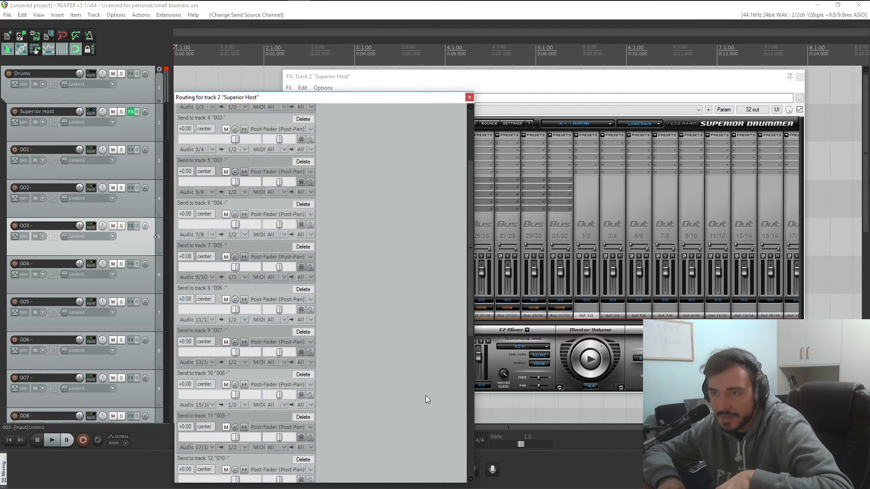
pyautogui.scroll(3, 426, 395)
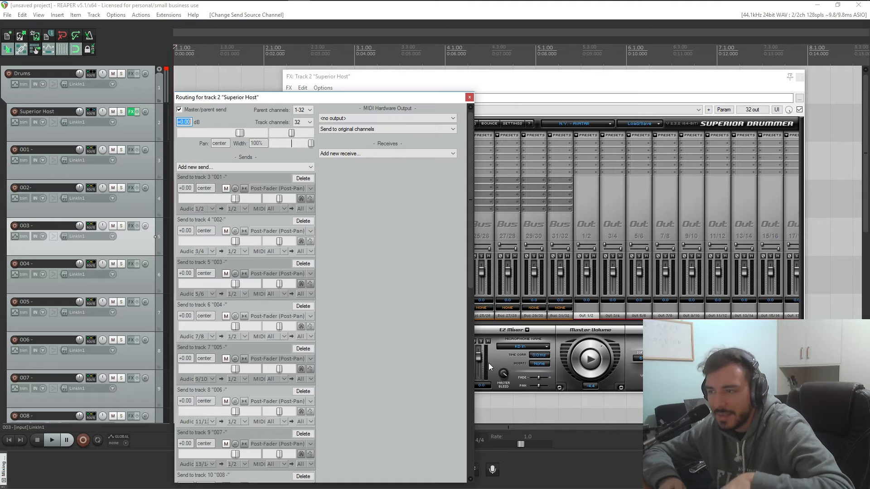
# Step: Compare mixer outputs 1/2, 3/4, 5/6 and 7/8 with their receiving tracks 001, 002, 003 and 004
pyautogui.click(586, 311)
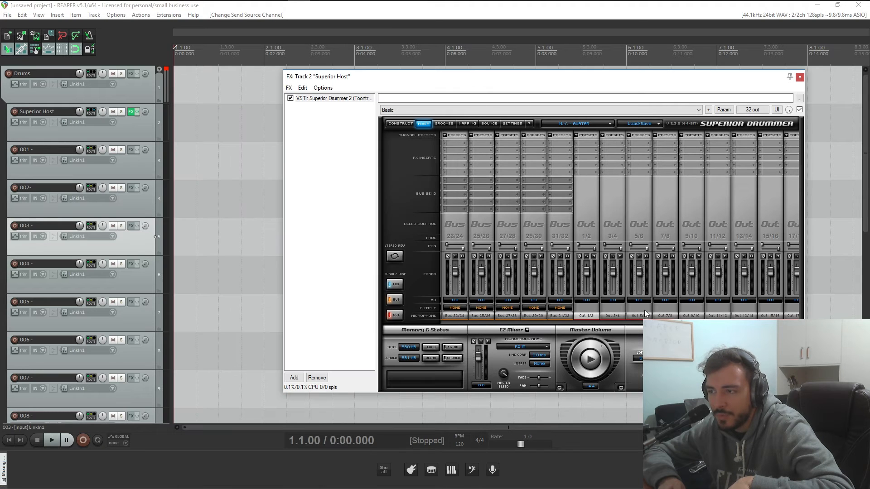
pyautogui.click(613, 313)
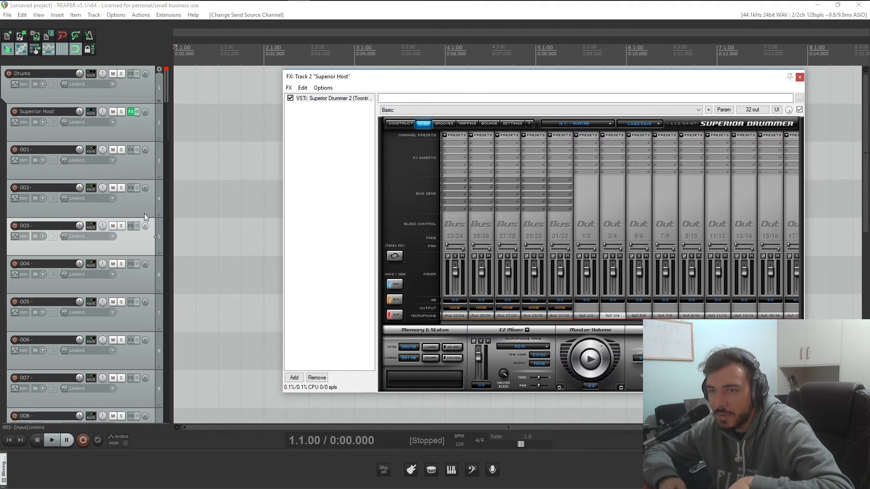
pyautogui.click(585, 316)
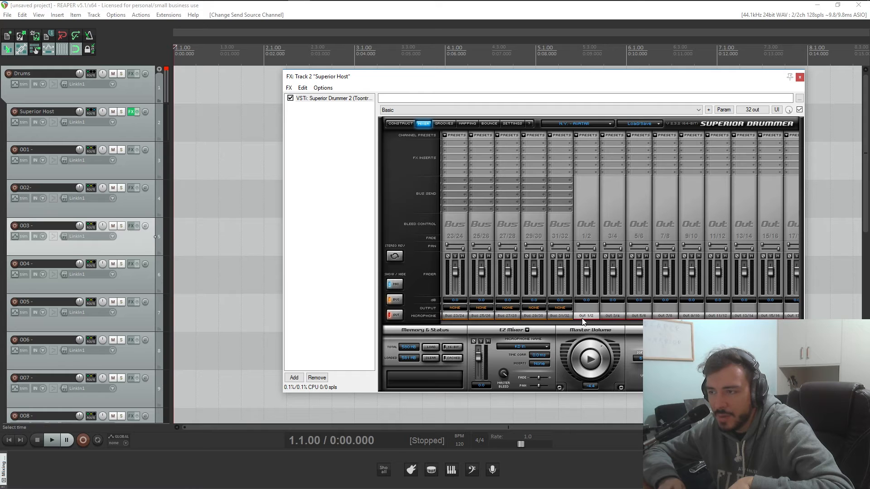
pyautogui.click(143, 170)
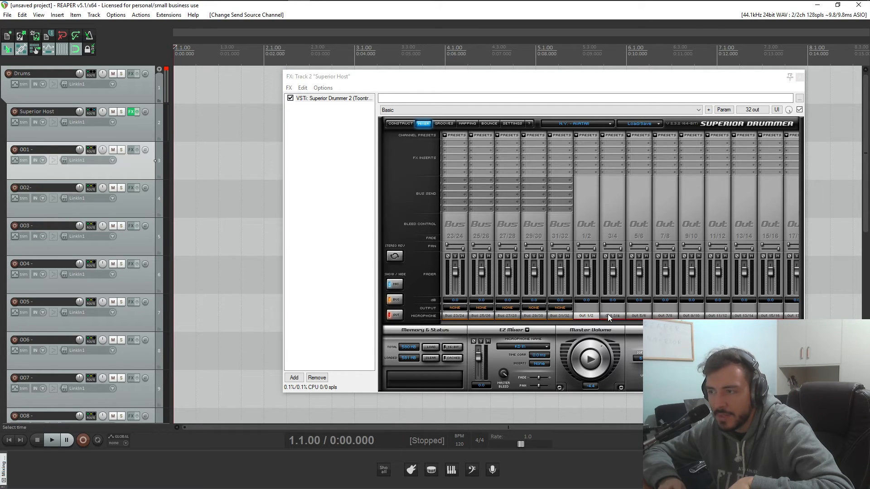
pyautogui.click(132, 203)
pyautogui.click(612, 316)
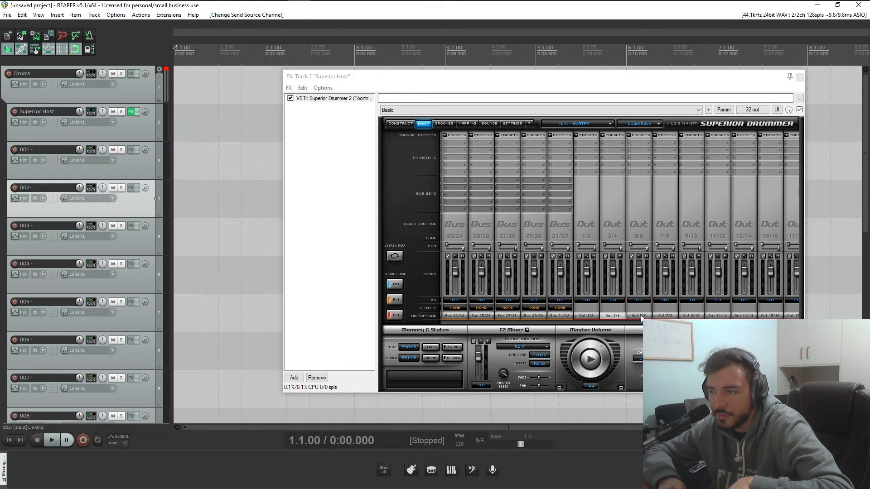
pyautogui.click(141, 250)
pyautogui.click(638, 316)
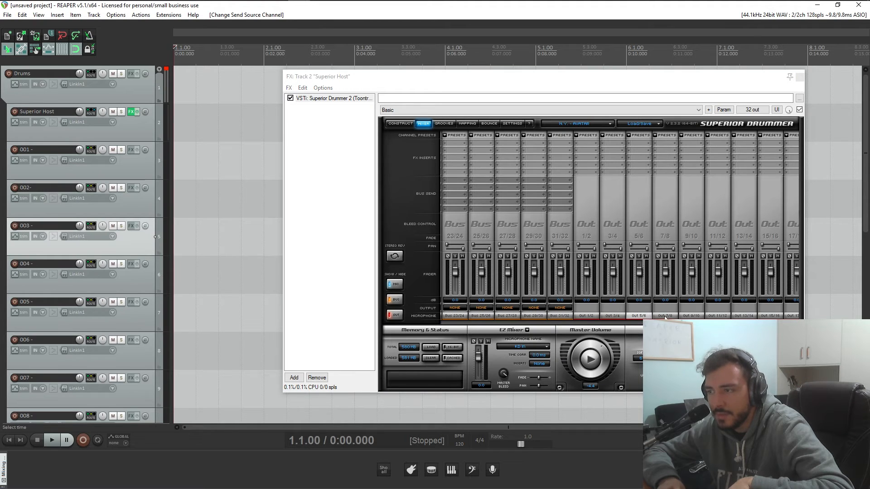
pyautogui.click(122, 288)
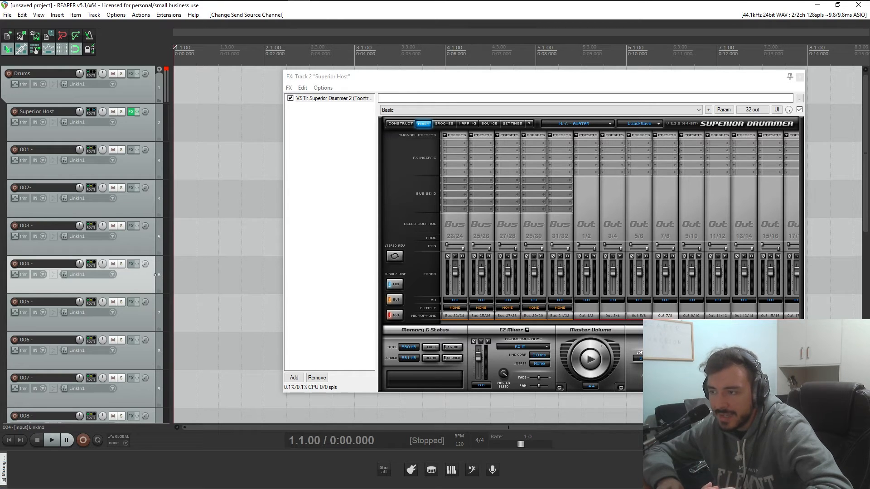
# Step: Show the microphone channels of the Superior Drummer mixer and move the plugin window closer to the track list
pyautogui.moveTo(668, 323); pyautogui.dragTo(457, 325)
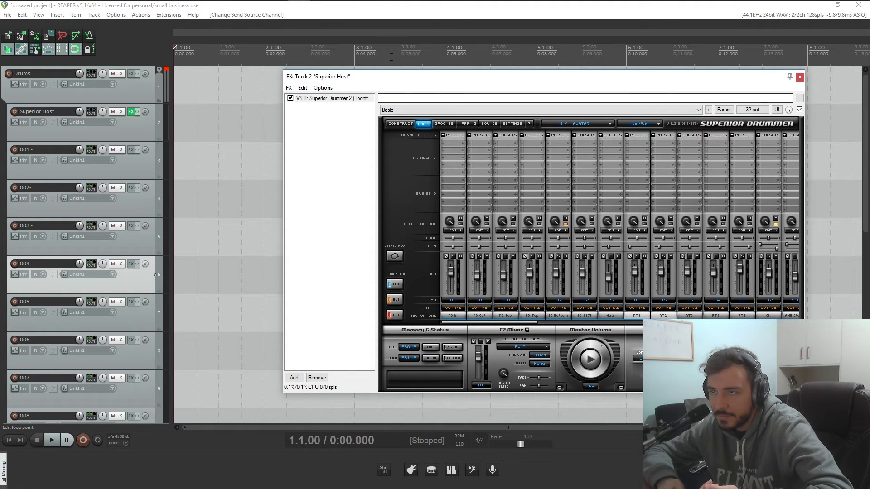
pyautogui.moveTo(404, 77); pyautogui.dragTo(345, 65)
pyautogui.moveTo(437, 311)
pyautogui.mouseDown()
pyautogui.moveTo(424, 313)
pyautogui.moveTo(444, 314)
pyautogui.moveTo(434, 313)
pyautogui.mouseUp()
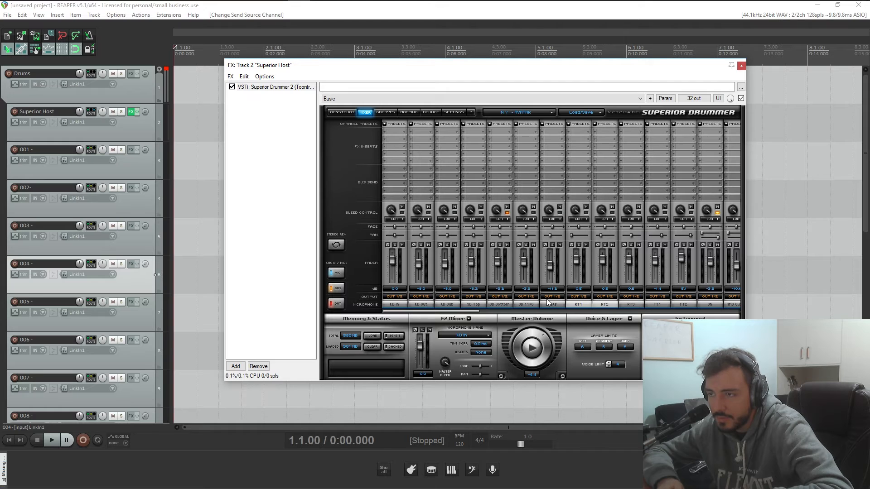
# Step: Inspect the kick drum in the drum kit view and its microphone channels in the mixer
pyautogui.click(341, 113)
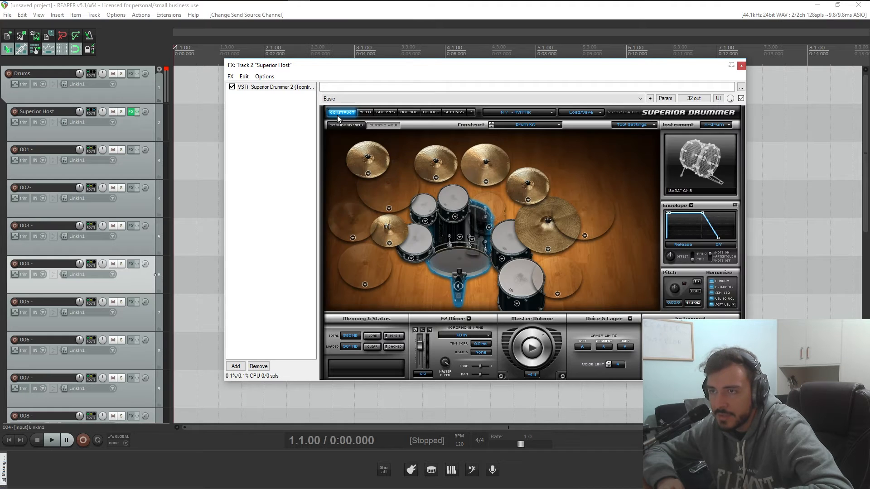
pyautogui.click(468, 263)
pyautogui.click(367, 113)
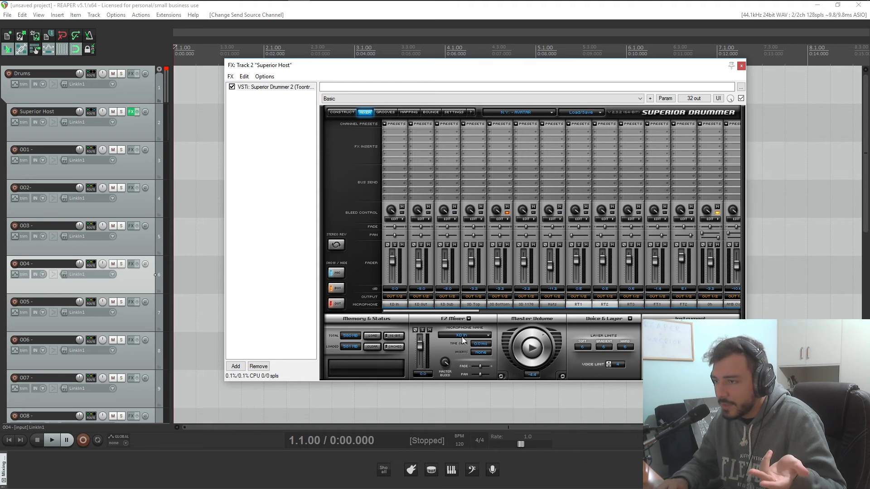
pyautogui.moveTo(474, 311); pyautogui.dragTo(490, 314)
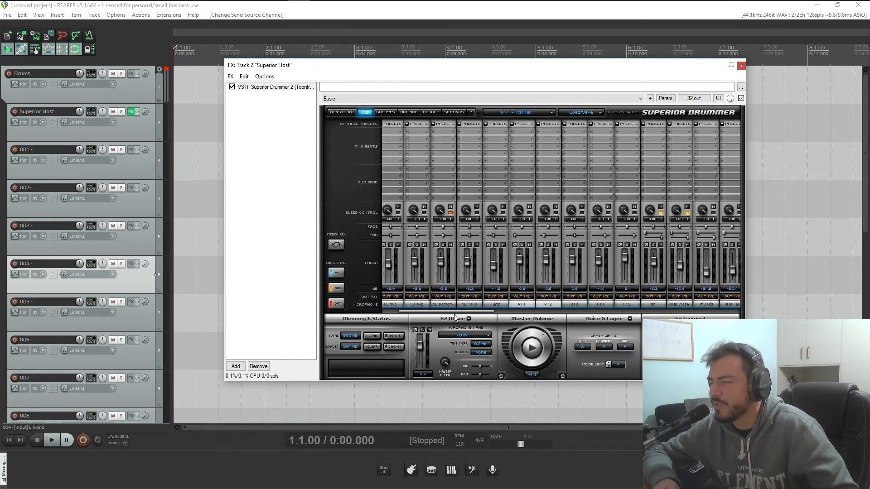
pyautogui.moveTo(417, 313); pyautogui.dragTo(389, 311)
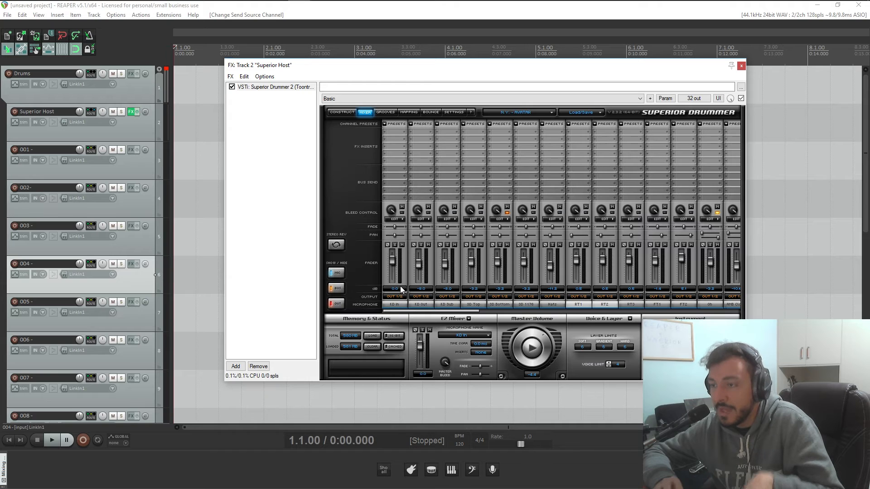
# Step: Assign the three snare microphone channels, starting with SD Top and SD Bottom, to Out 3/4
pyautogui.click(477, 296)
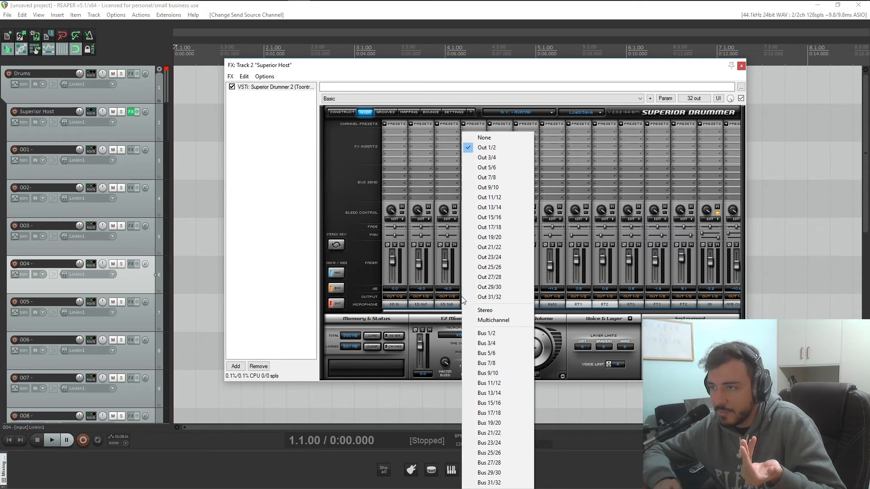
pyautogui.click(498, 159)
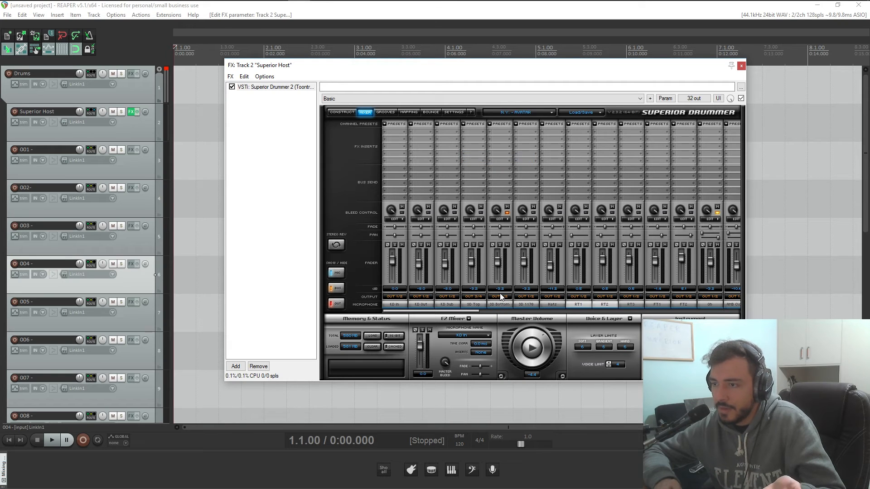
pyautogui.click(500, 296)
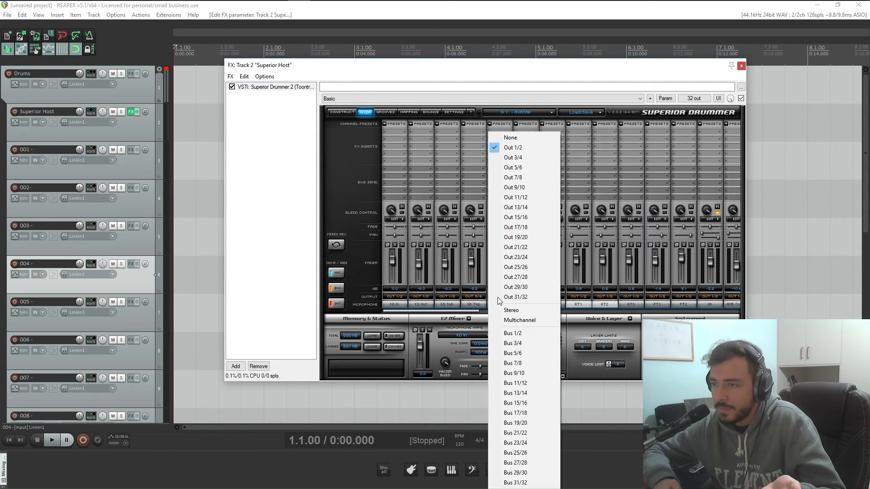
pyautogui.click(520, 156)
pyautogui.click(527, 296)
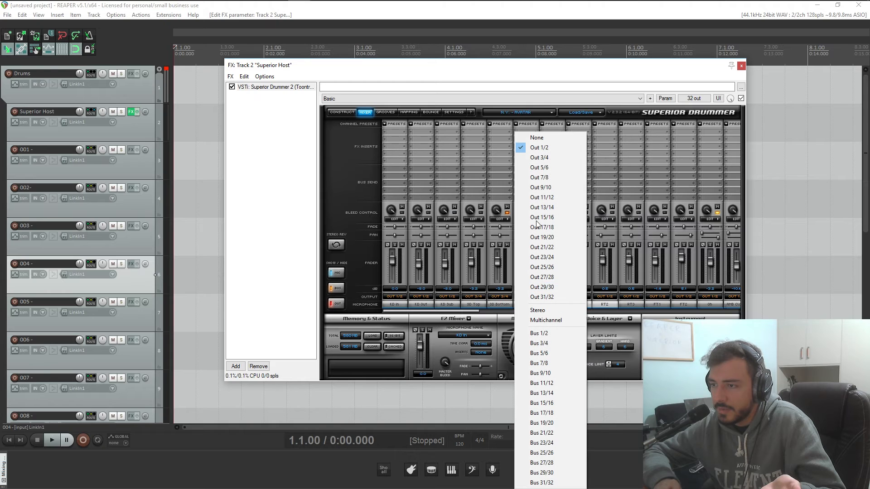
pyautogui.click(544, 159)
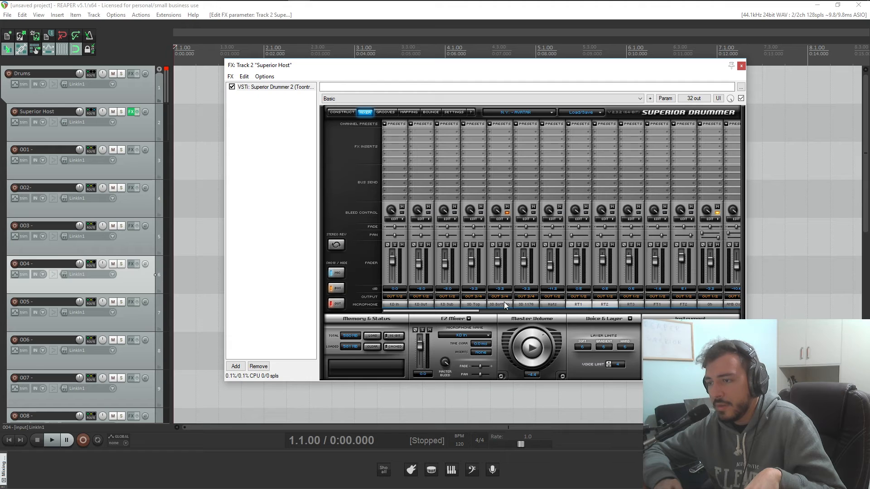
# Step: Trace the snare's path from the drum kit through mixer output 3/4 to track 002
pyautogui.click(343, 112)
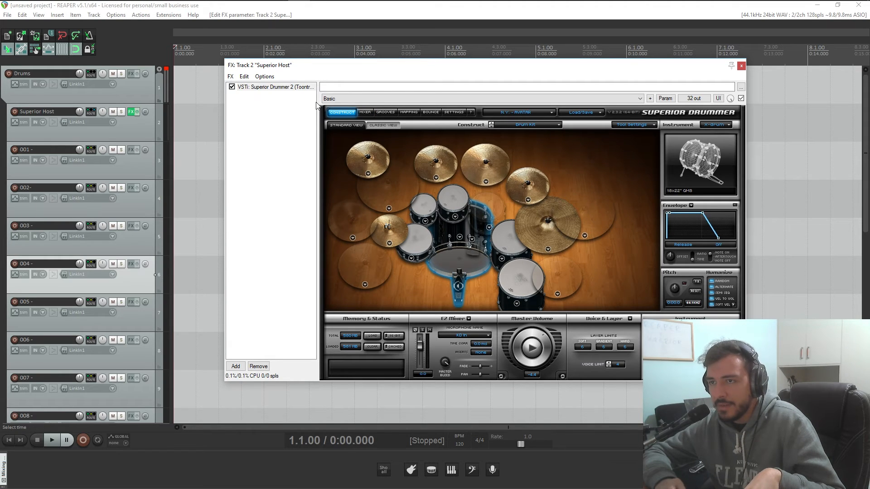
pyautogui.click(366, 112)
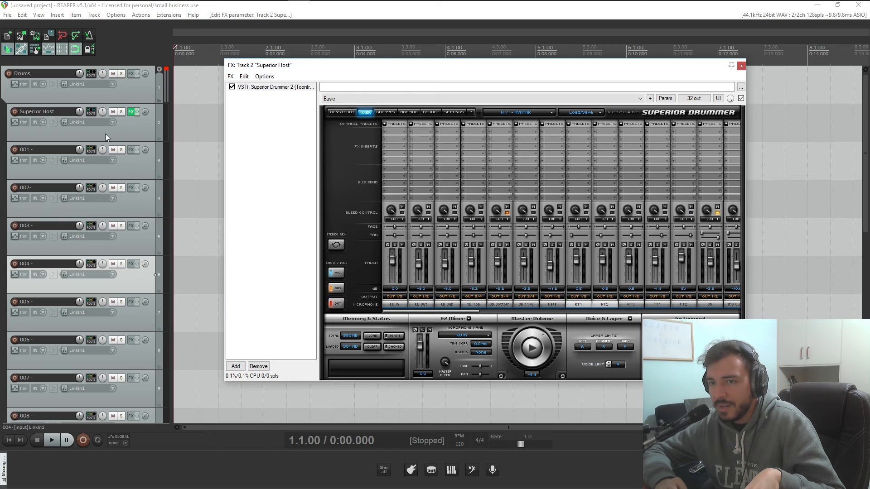
pyautogui.moveTo(413, 310); pyautogui.dragTo(607, 316)
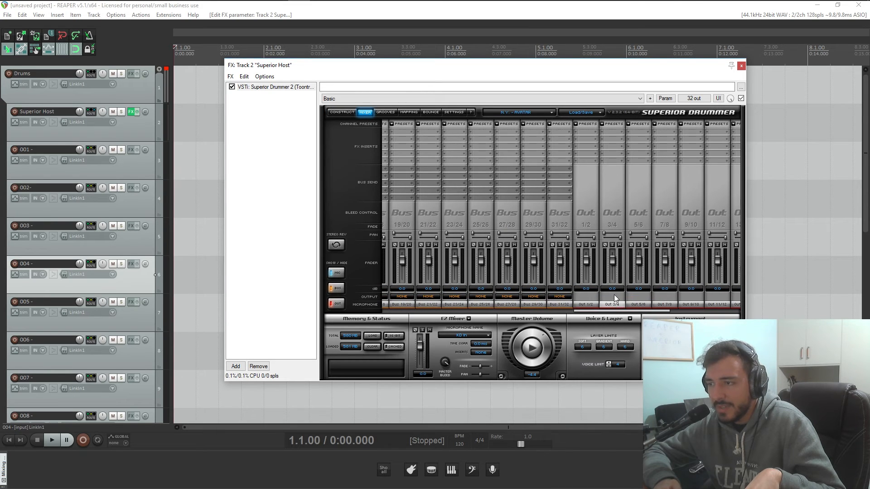
pyautogui.click(135, 212)
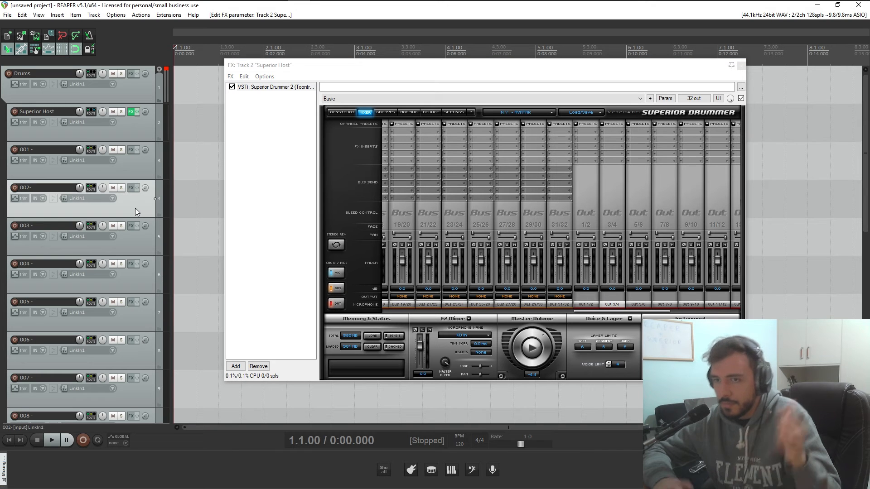
pyautogui.click(343, 112)
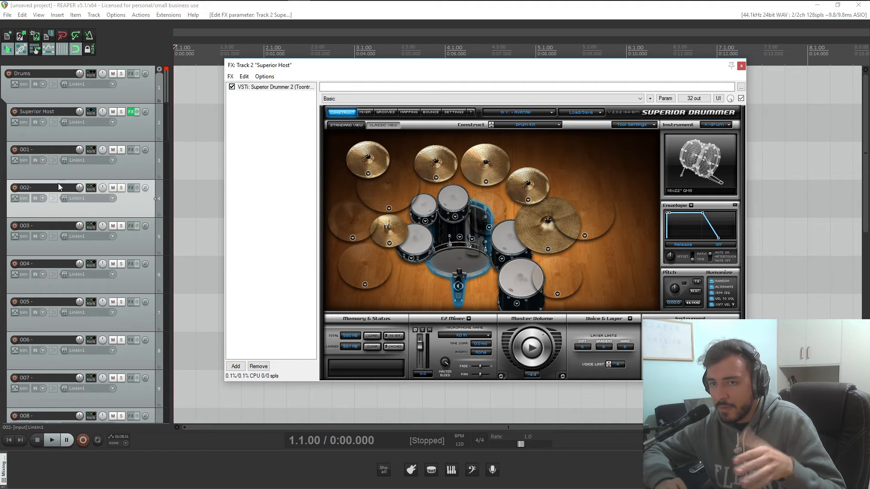
pyautogui.click(413, 244)
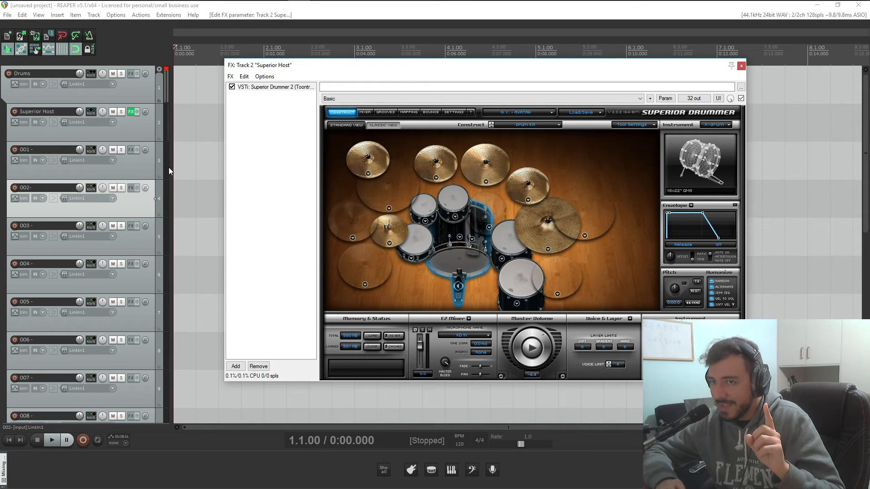
# Step: Route the Hats microphone channel in the Superior Drummer mixer to Out 5/6
pyautogui.click(365, 112)
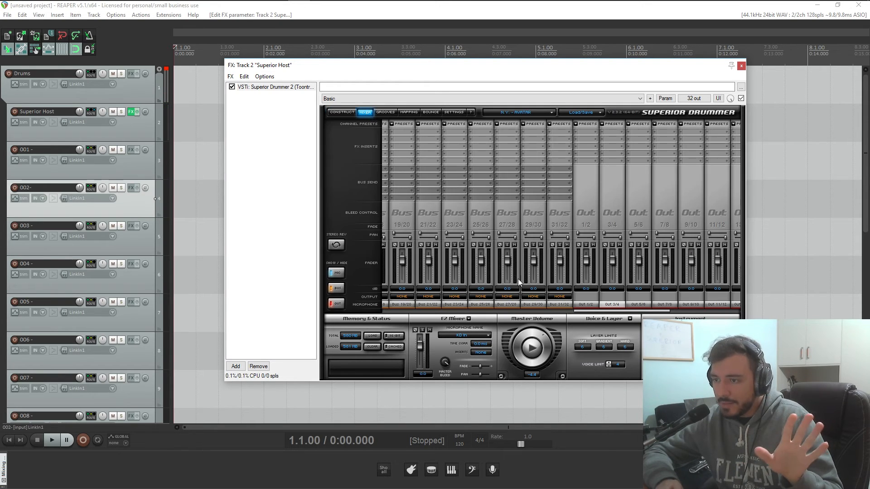
pyautogui.moveTo(600, 312); pyautogui.dragTo(471, 319)
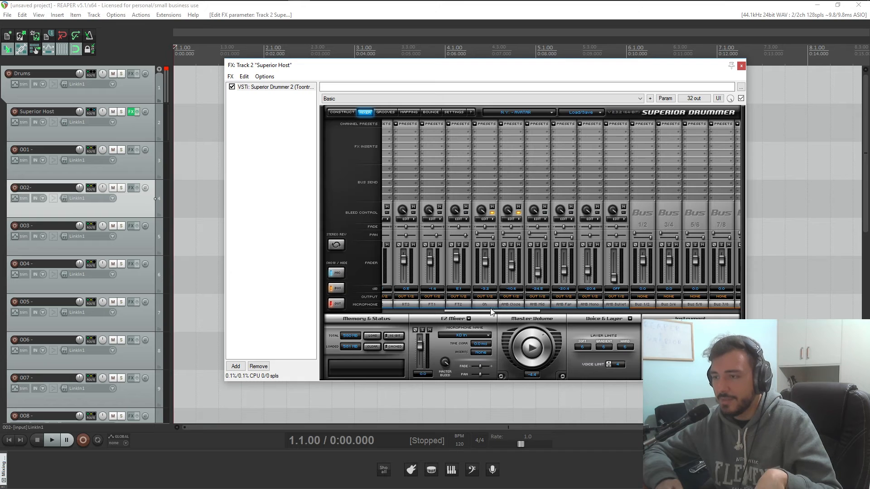
pyautogui.moveTo(491, 312); pyautogui.dragTo(376, 315)
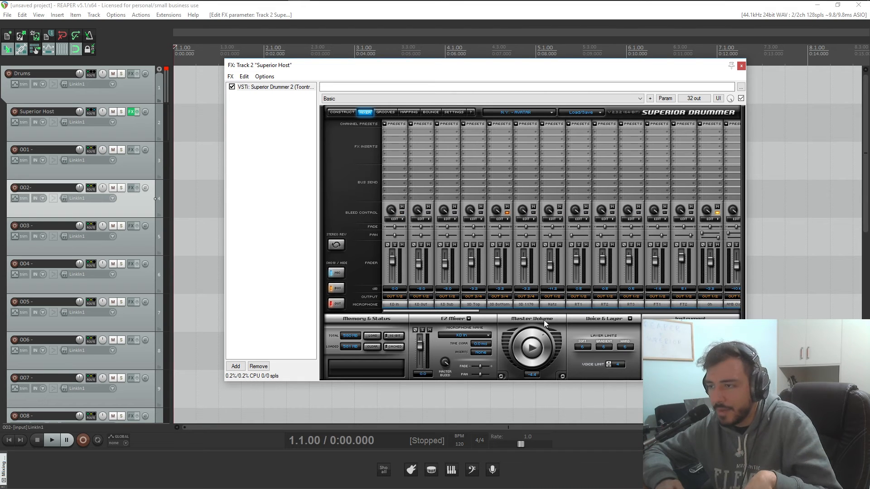
pyautogui.moveTo(474, 312)
pyautogui.mouseDown()
pyautogui.moveTo(492, 315)
pyautogui.moveTo(482, 315)
pyautogui.mouseUp()
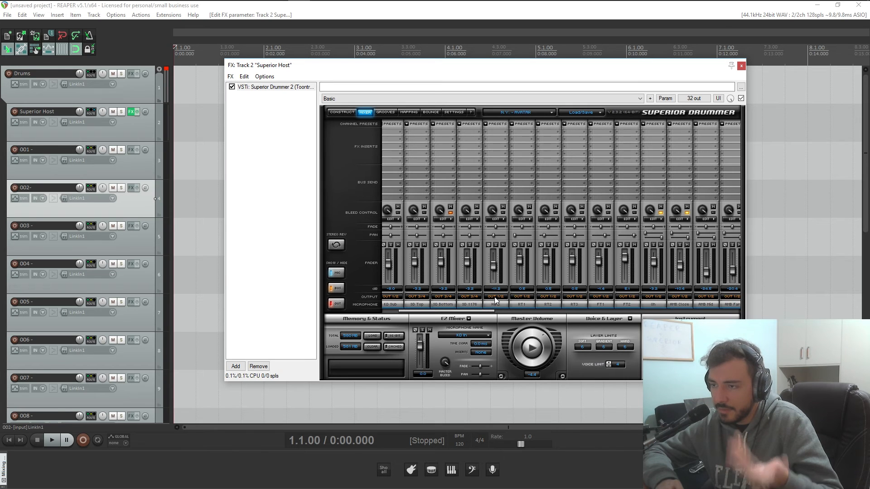
pyautogui.click(496, 299)
pyautogui.click(508, 168)
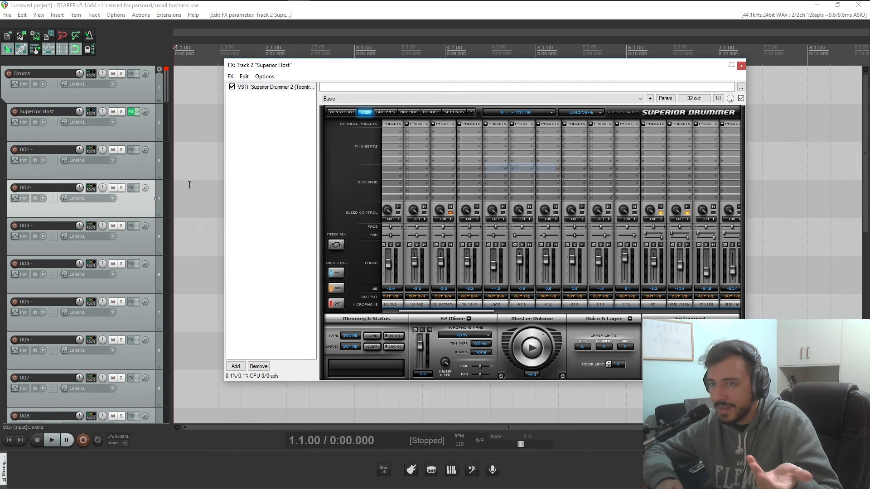
# Step: Complete the names of the first three numbered tracks as 001 - Kick, 002- Snare and 003 - Hats
pyautogui.doubleClick(50, 150)
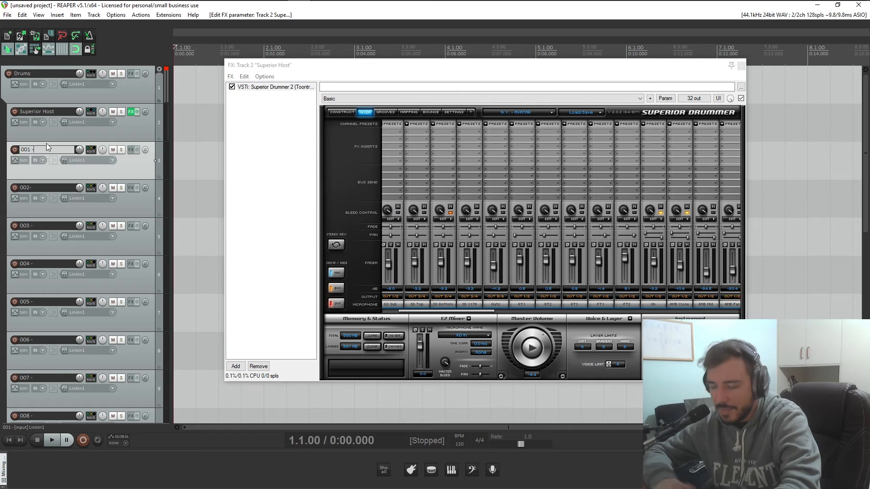
pyautogui.write('Kick')
pyautogui.press('Return')
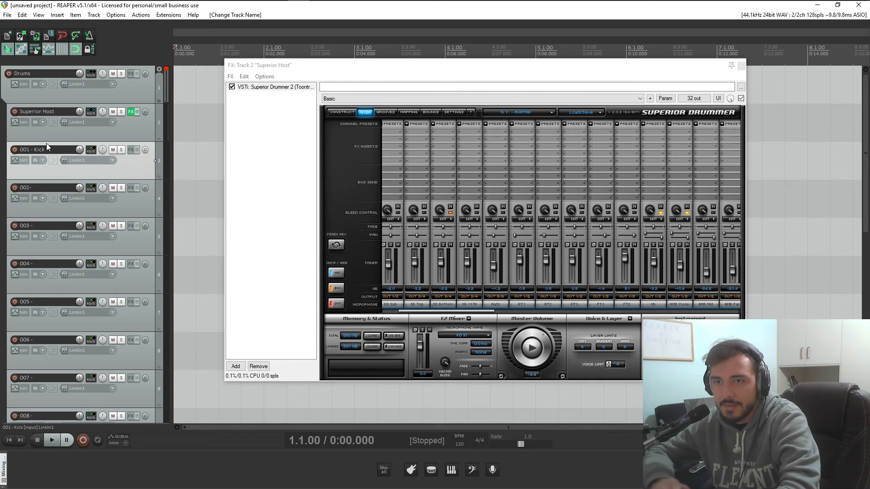
pyautogui.click(53, 195)
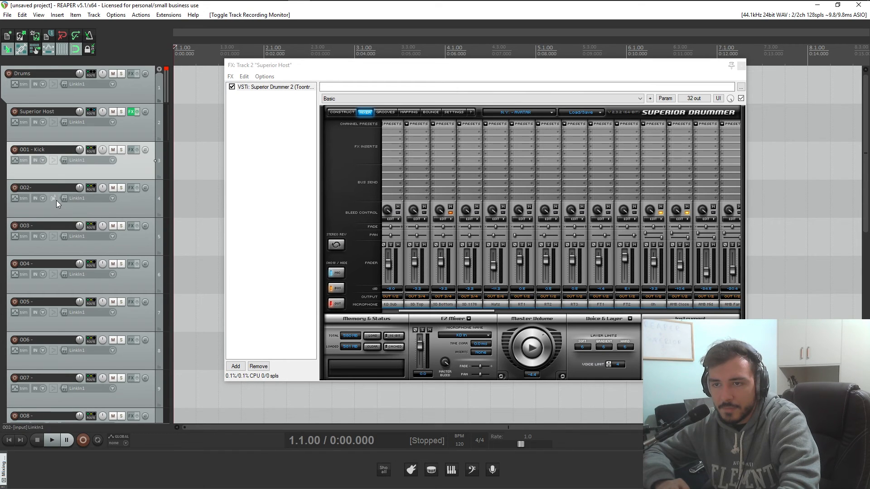
pyautogui.doubleClick(50, 186)
pyautogui.write('S')
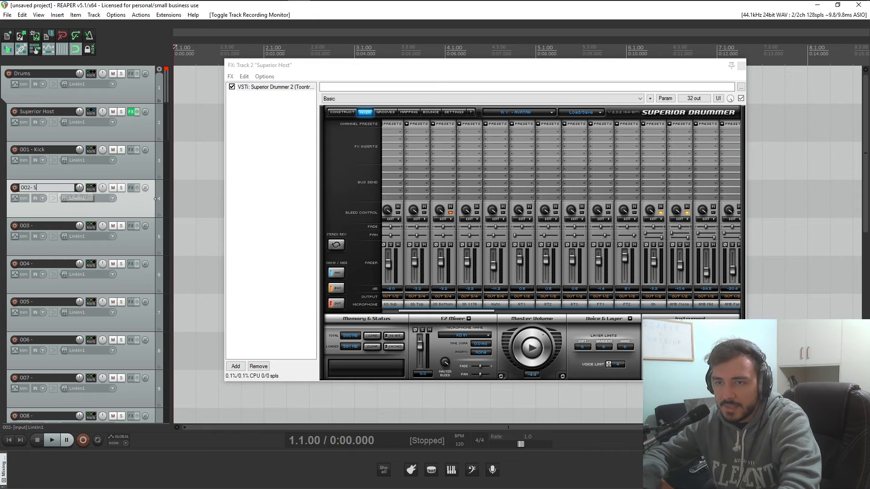
pyautogui.write('nare')
pyautogui.press('Return')
pyautogui.doubleClick(40, 226)
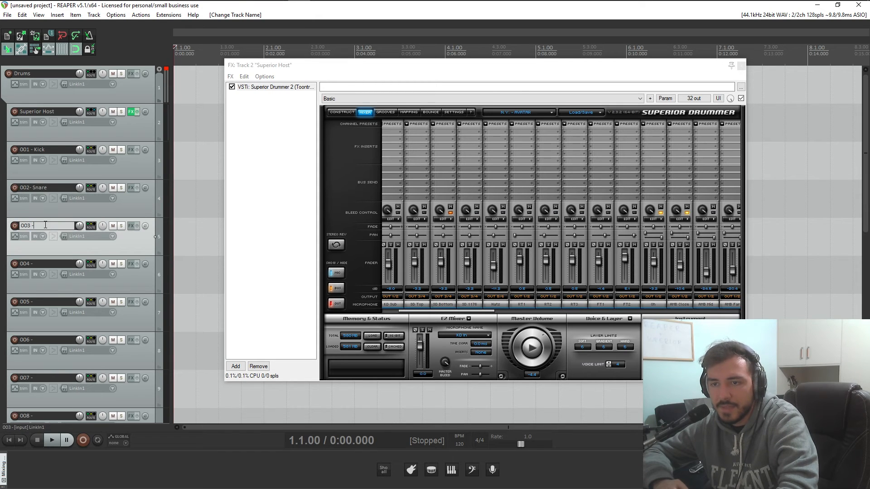
pyautogui.write('Hats')
pyautogui.press('Return')
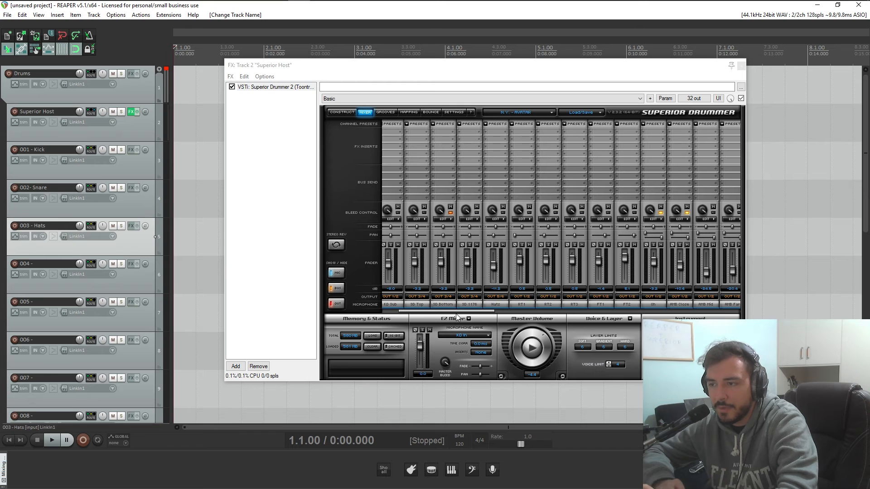
# Step: Trace the hi-hat's path from mixer output 5/6 to track 003 and play it in the drum kit view
pyautogui.moveTo(460, 312); pyautogui.dragTo(682, 312)
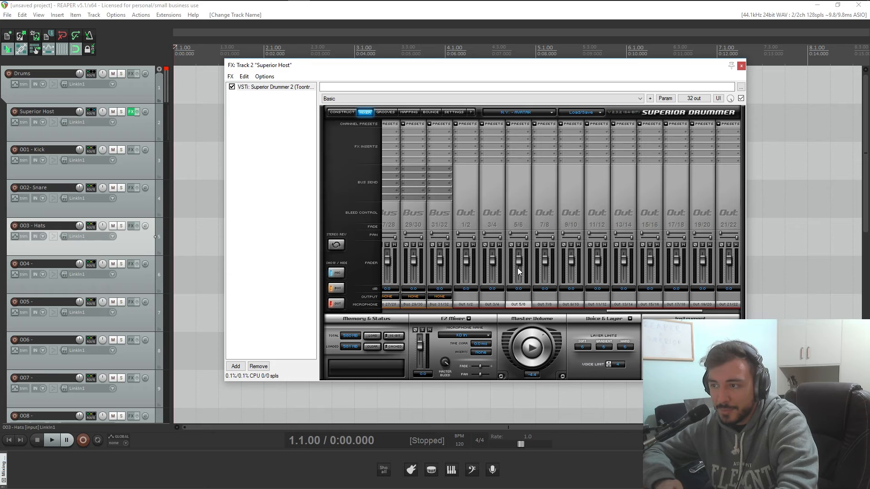
pyautogui.click(126, 242)
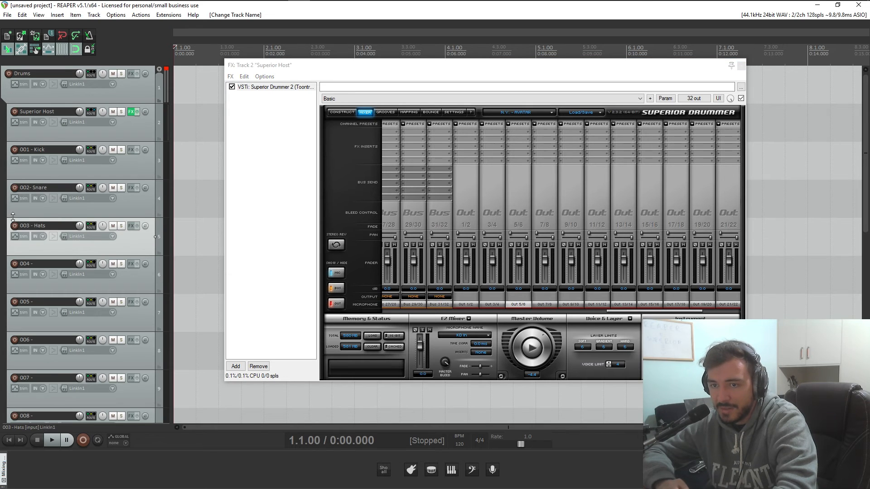
pyautogui.click(341, 112)
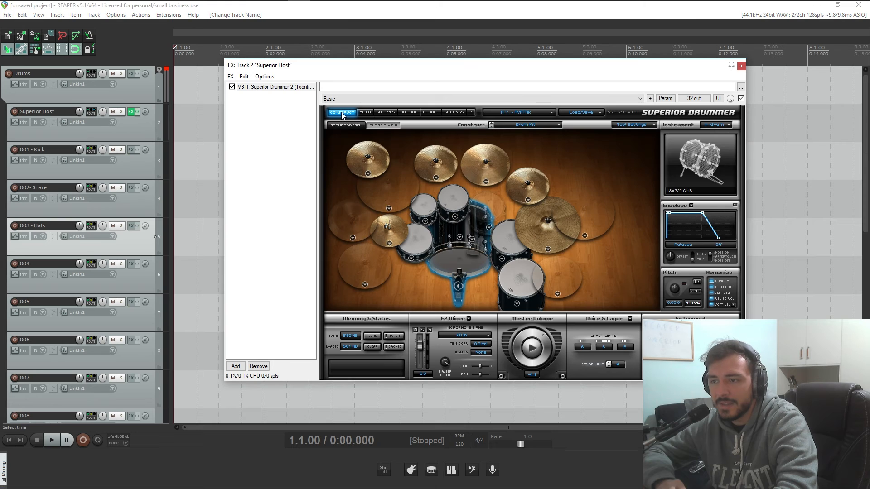
pyautogui.click(399, 235)
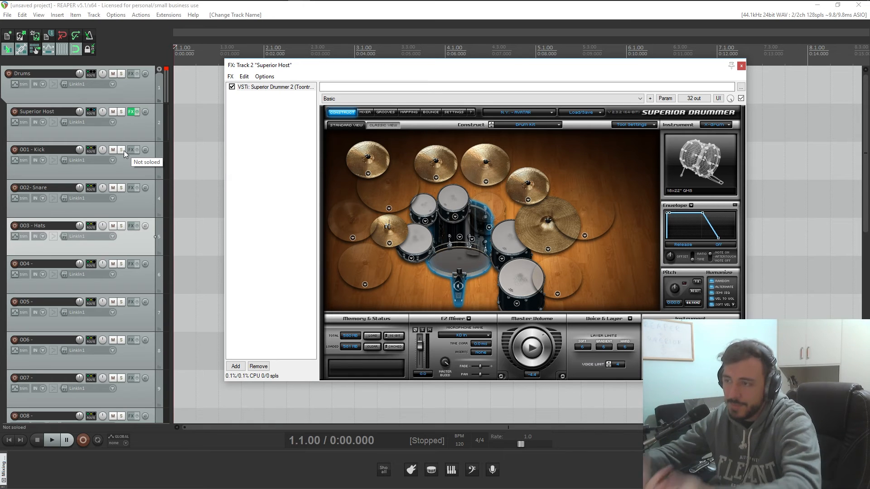
# Step: Assign the tom microphone channels RT1, RT2, RT3, FT1 and FT2 in the mixer to Out 7/8
pyautogui.click(365, 113)
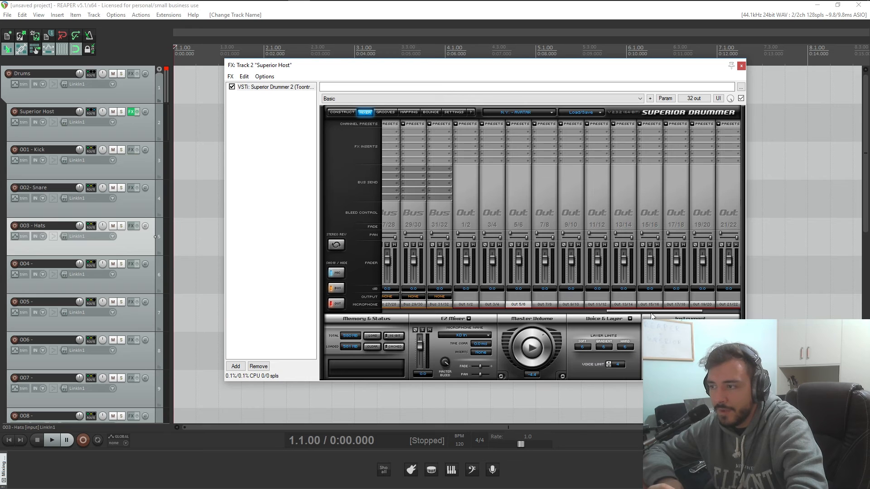
pyautogui.moveTo(653, 312); pyautogui.dragTo(461, 319)
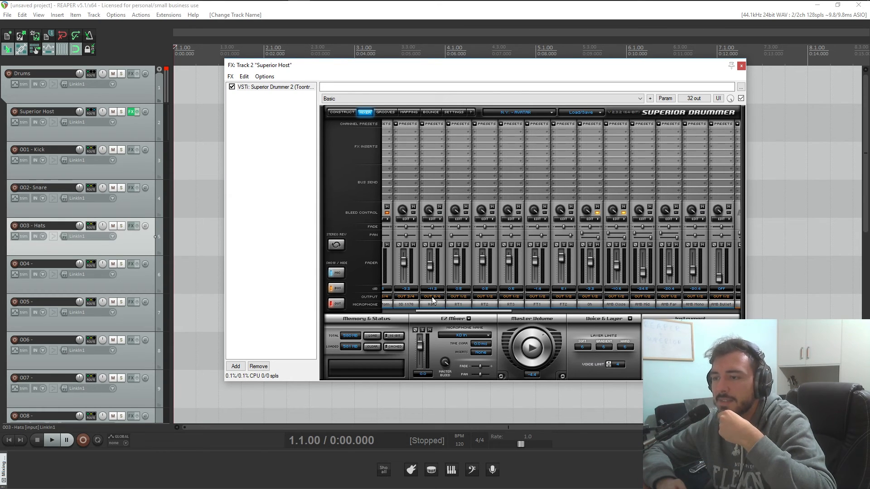
pyautogui.click(458, 296)
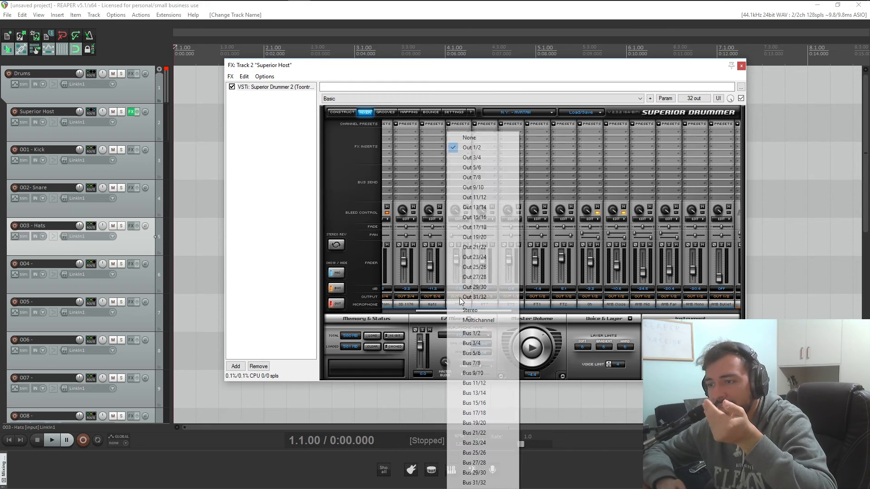
pyautogui.click(487, 177)
pyautogui.click(487, 296)
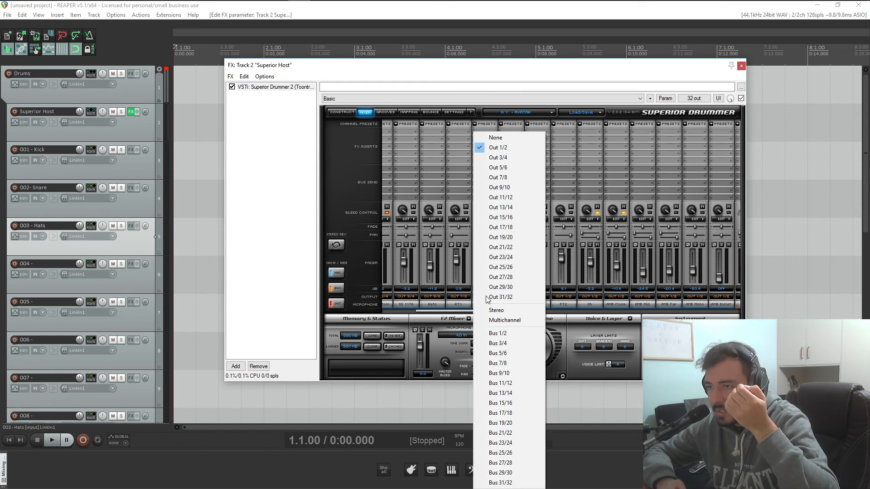
pyautogui.click(504, 179)
pyautogui.click(515, 297)
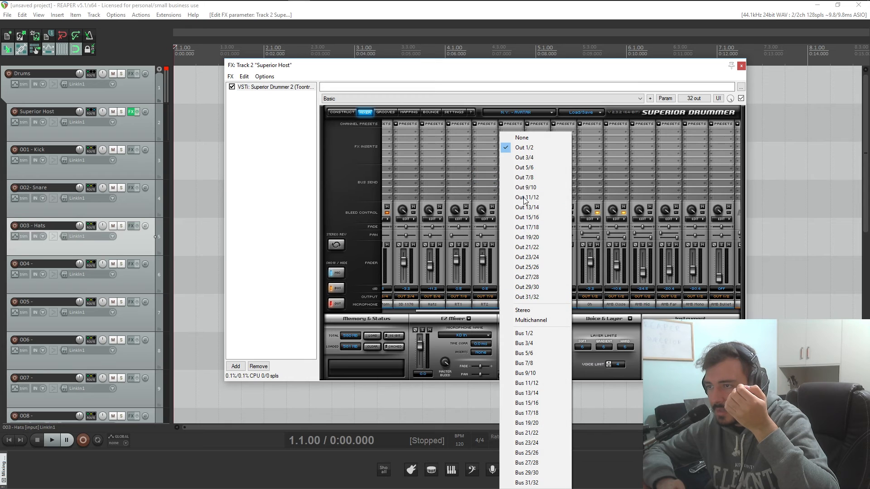
pyautogui.click(524, 177)
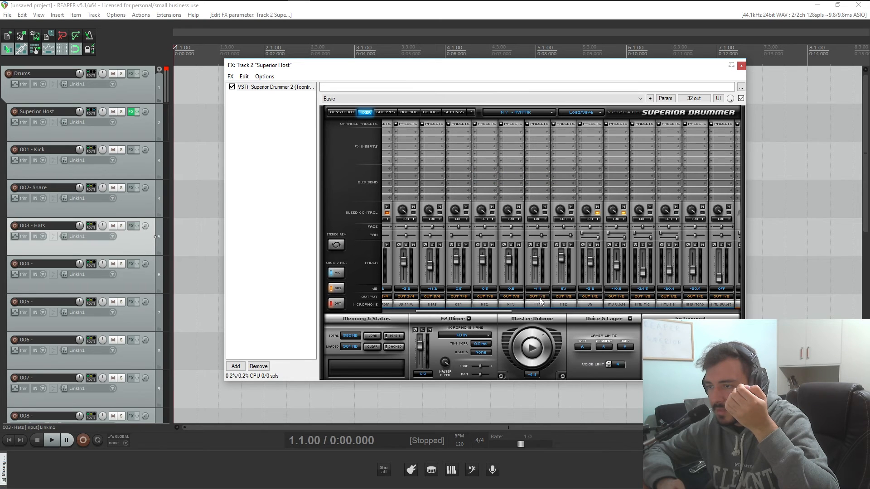
pyautogui.click(539, 299)
pyautogui.click(566, 178)
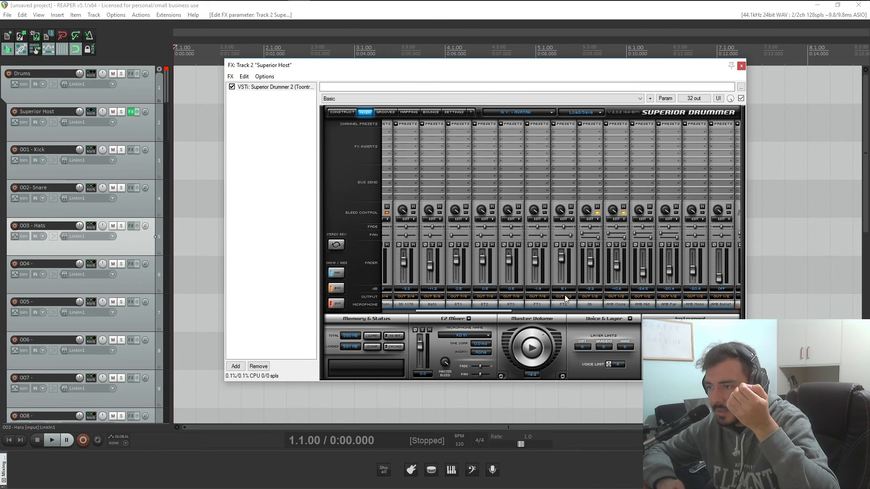
pyautogui.click(566, 298)
pyautogui.click(582, 179)
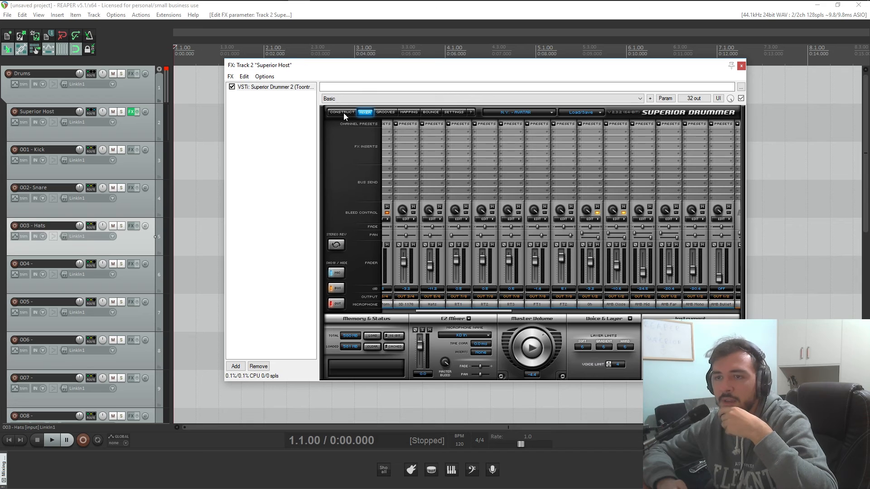
# Step: Complete the name of track 004 as 004 - Toms
pyautogui.click(129, 289)
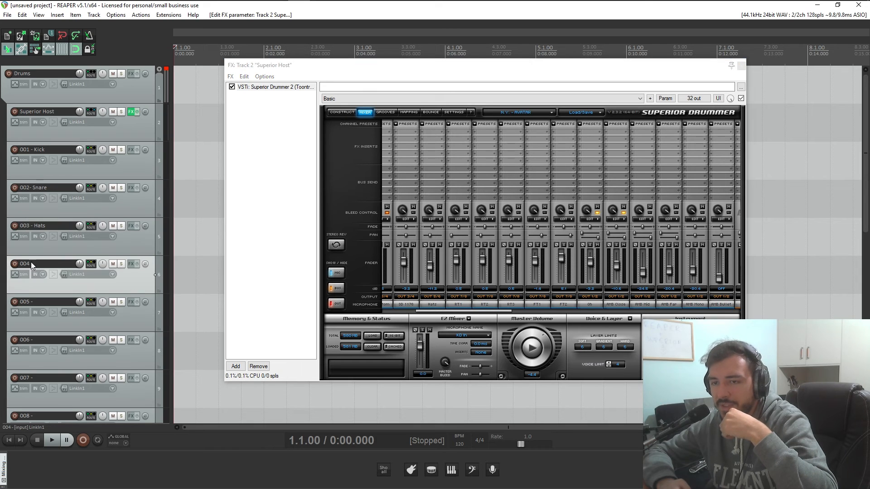
pyautogui.doubleClick(31, 263)
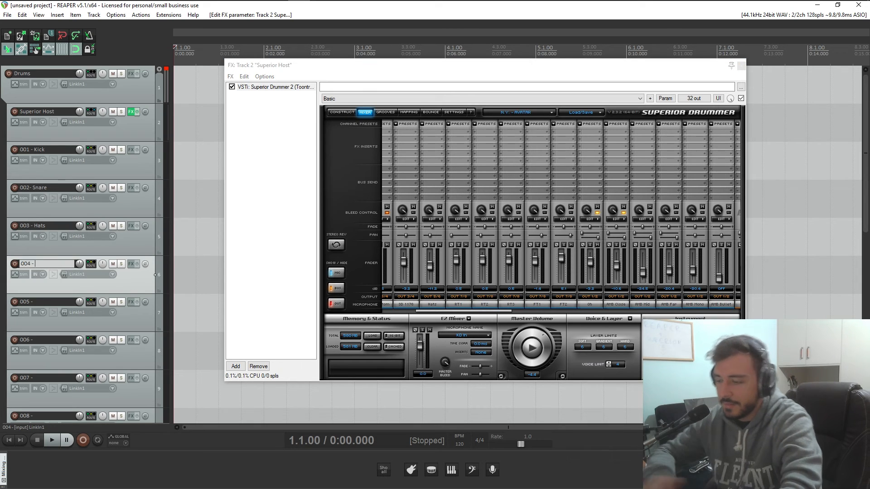
pyautogui.write('Toms')
pyautogui.press('Return')
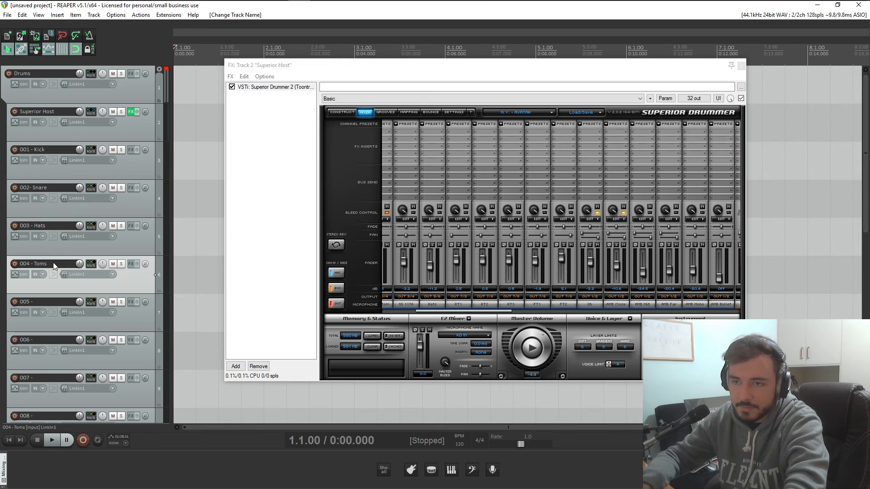
# Step: Enable the third rack tom in the drum kit view and play the toms to check the signal on track 004
pyautogui.click(347, 108)
pyautogui.click(347, 108)
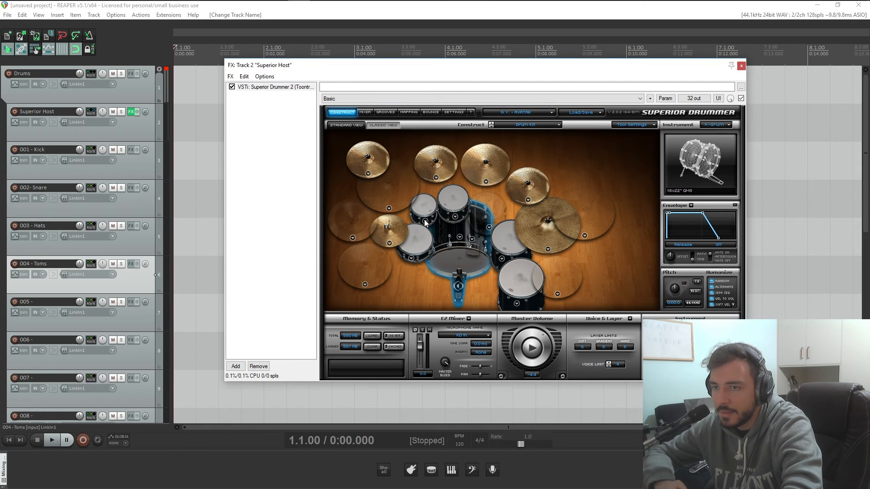
pyautogui.click(430, 207)
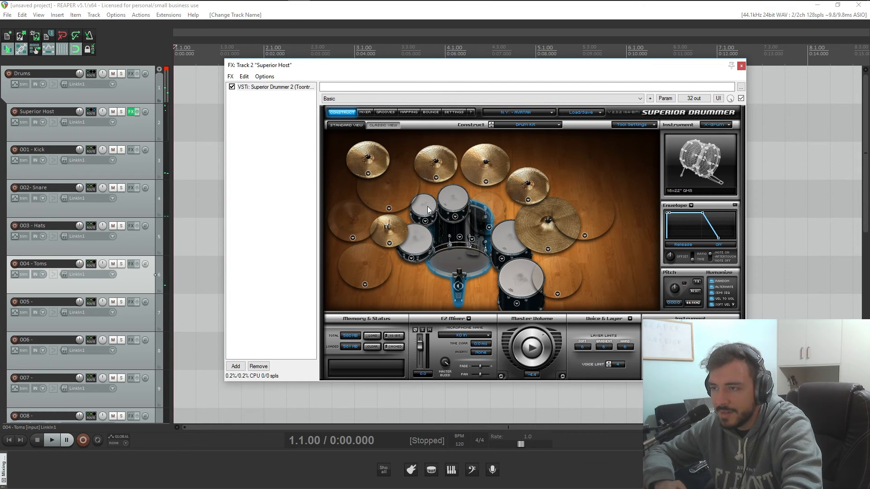
pyautogui.click(453, 198)
pyautogui.click(489, 229)
pyautogui.click(504, 263)
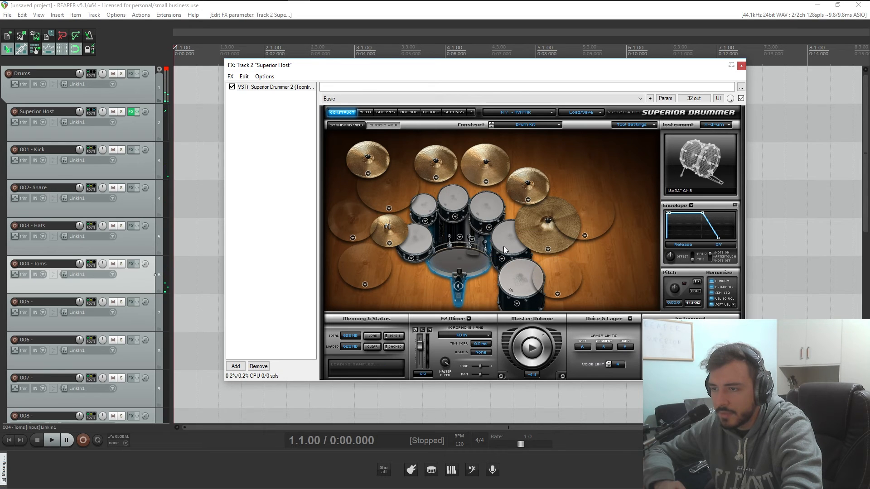
pyautogui.click(485, 214)
pyautogui.click(452, 208)
pyautogui.click(423, 205)
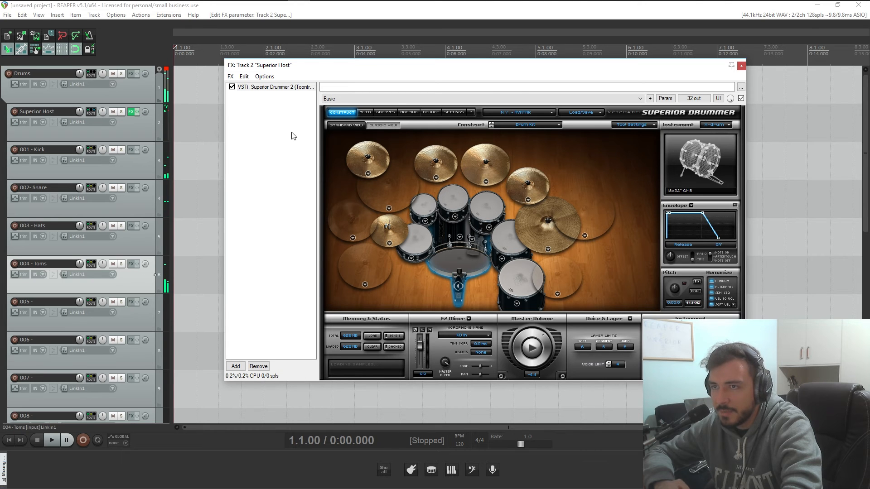
# Step: Route the OH overhead microphone channel in the mixer to Out 9/10
pyautogui.click(365, 112)
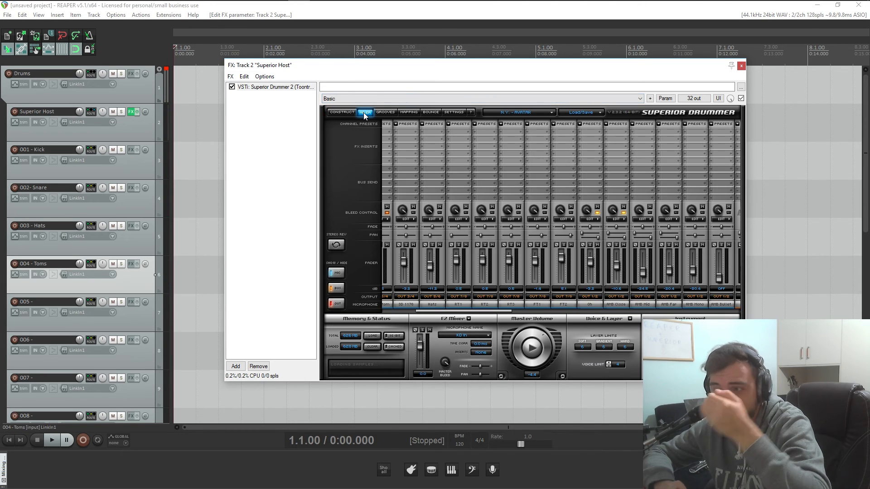
pyautogui.moveTo(510, 312); pyautogui.dragTo(535, 312)
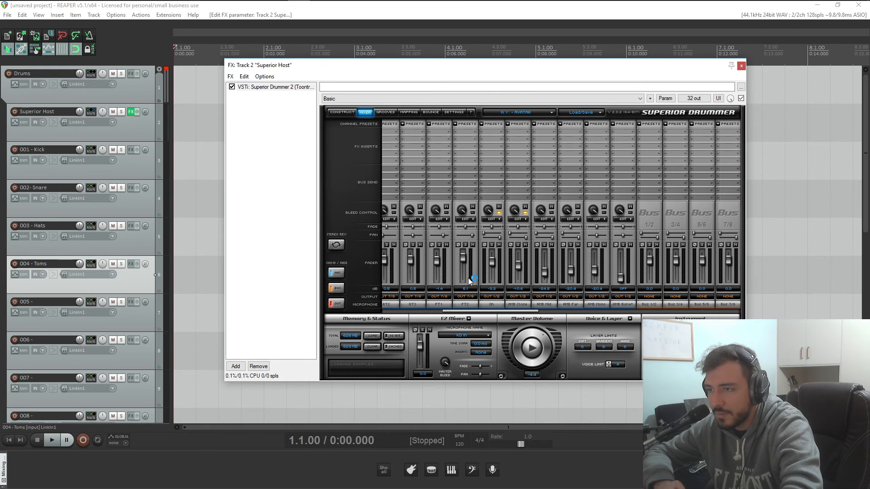
pyautogui.click(488, 297)
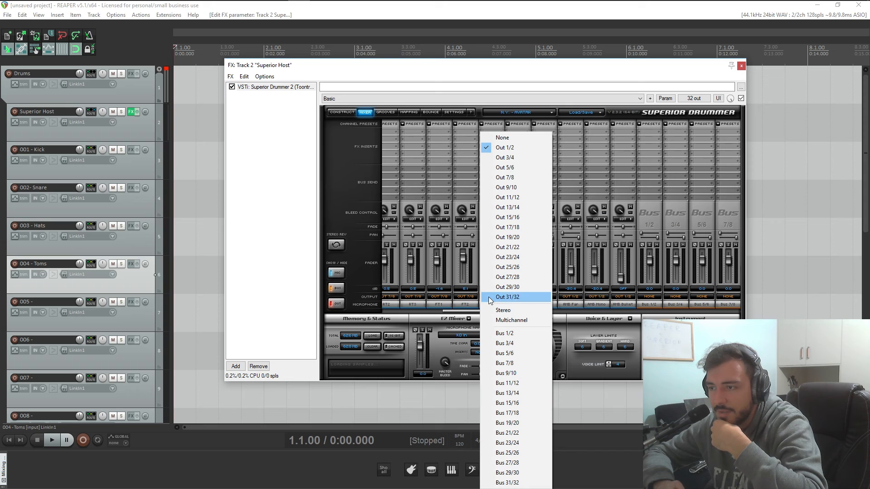
pyautogui.click(518, 188)
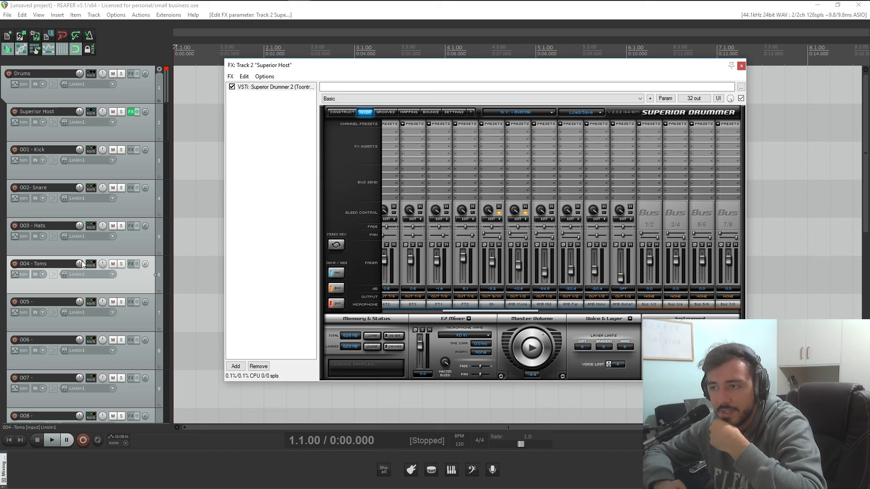
# Step: Complete the name of track 005 as 005 - OH and play a crash cymbal in the drum kit view to check its signal
pyautogui.click(40, 304)
pyautogui.doubleClick(40, 304)
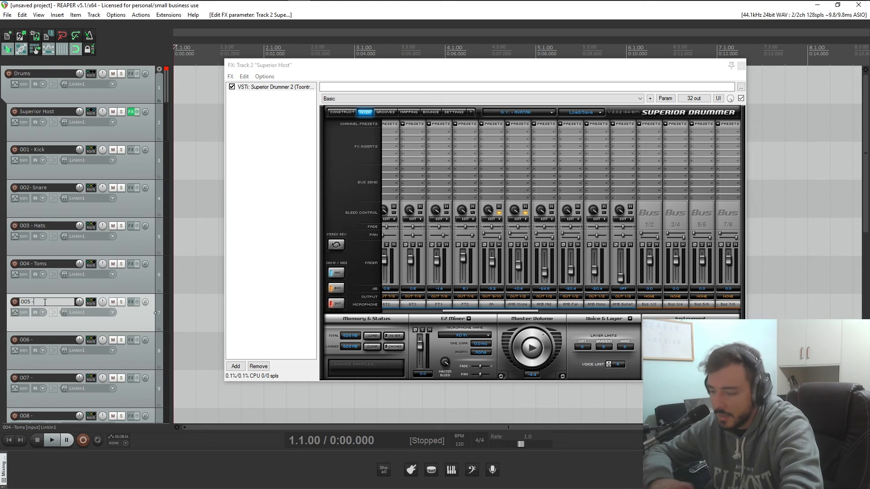
pyautogui.write('OH')
pyautogui.press('Return')
pyautogui.click(342, 113)
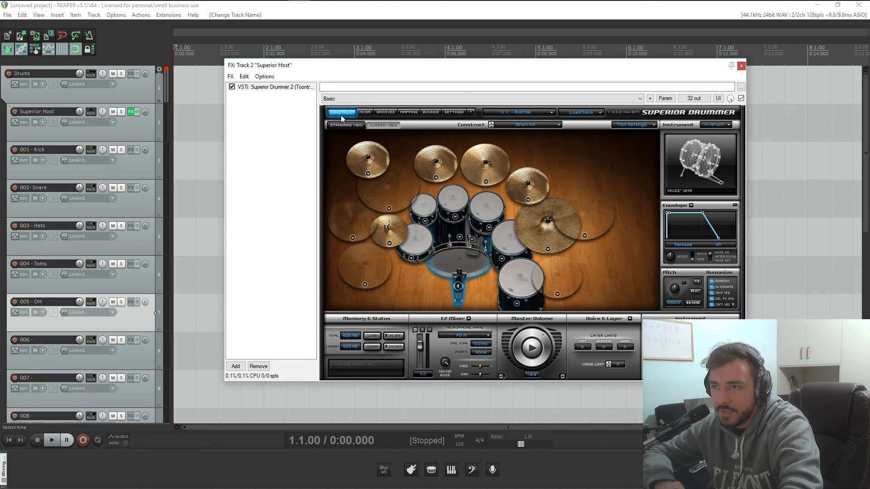
pyautogui.click(441, 155)
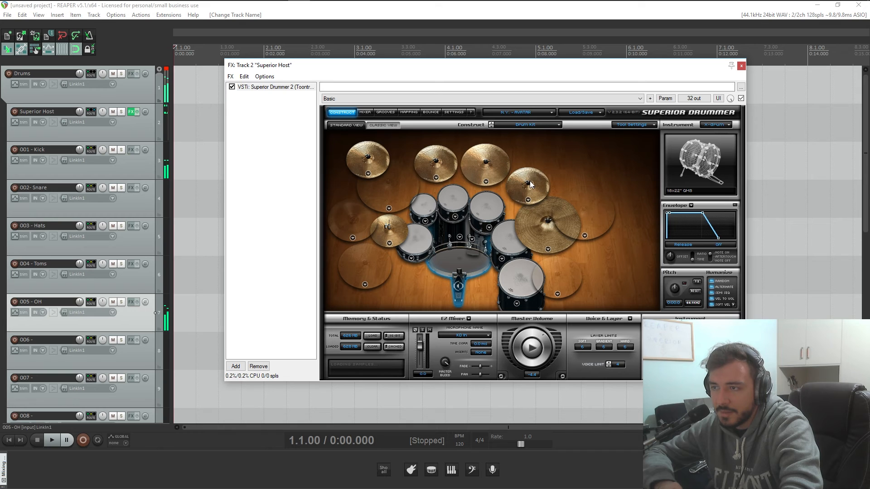
# Step: Route the ambient microphone channels AMB Close, AMB Mid, AMB Far, AMB Mono and AMB Bullet in the mixer to Out 11/12
pyautogui.click(365, 112)
pyautogui.moveTo(523, 311); pyautogui.dragTo(540, 311)
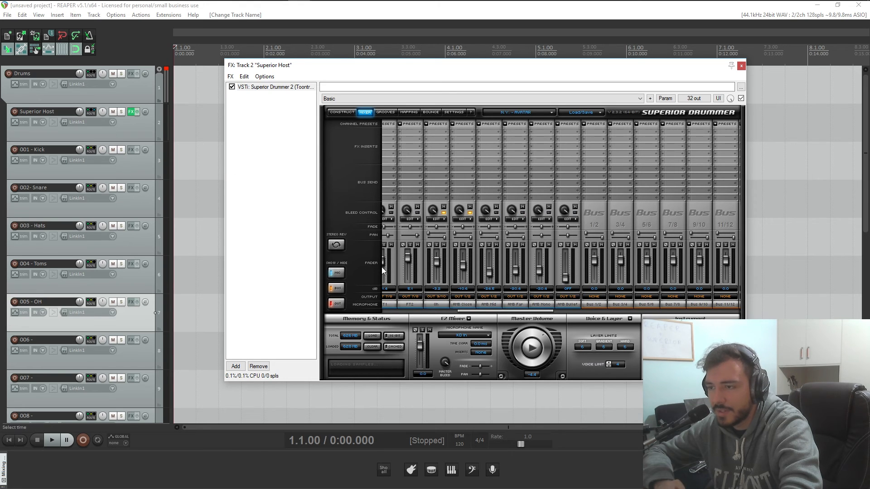
pyautogui.click(463, 297)
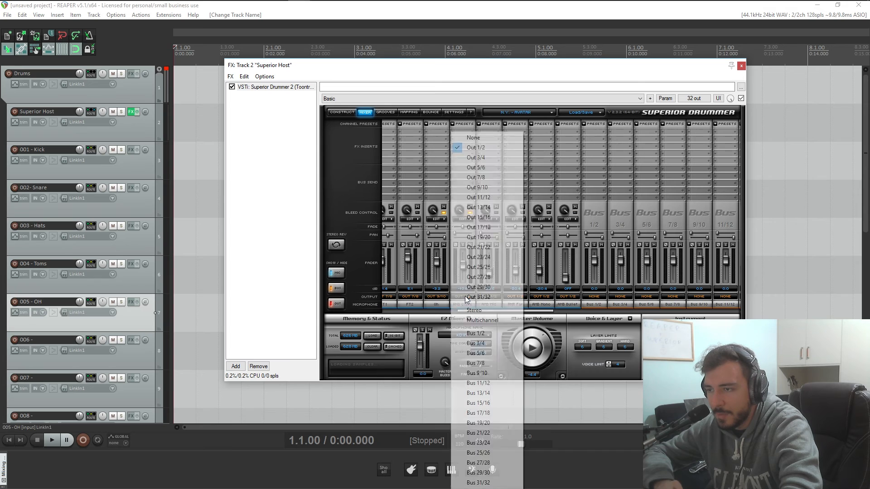
pyautogui.click(491, 198)
pyautogui.click(489, 297)
pyautogui.click(505, 198)
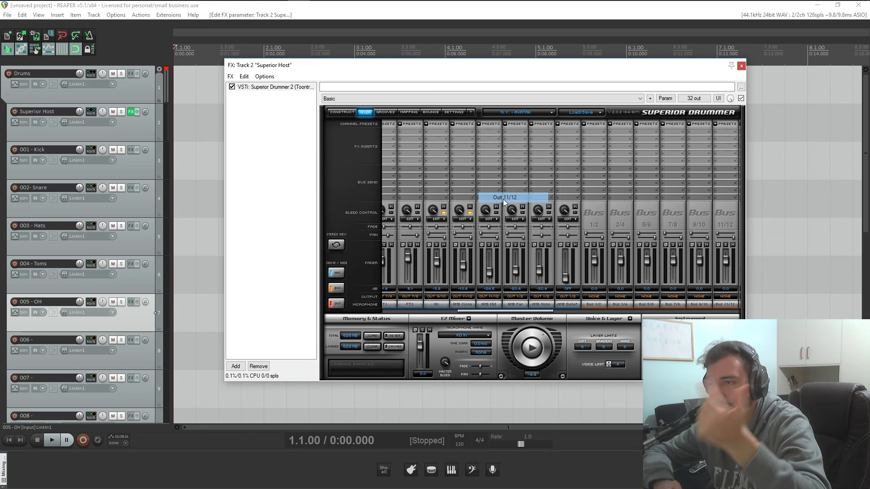
pyautogui.click(515, 297)
pyautogui.click(543, 197)
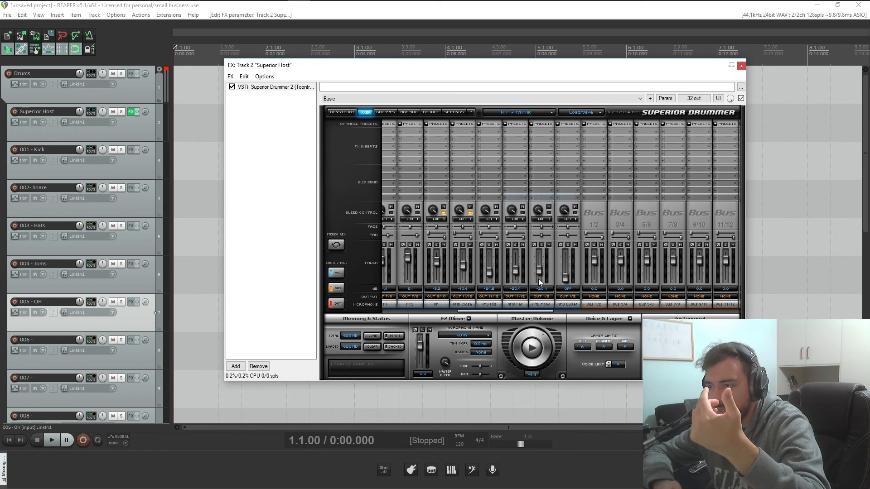
pyautogui.click(541, 297)
pyautogui.click(544, 197)
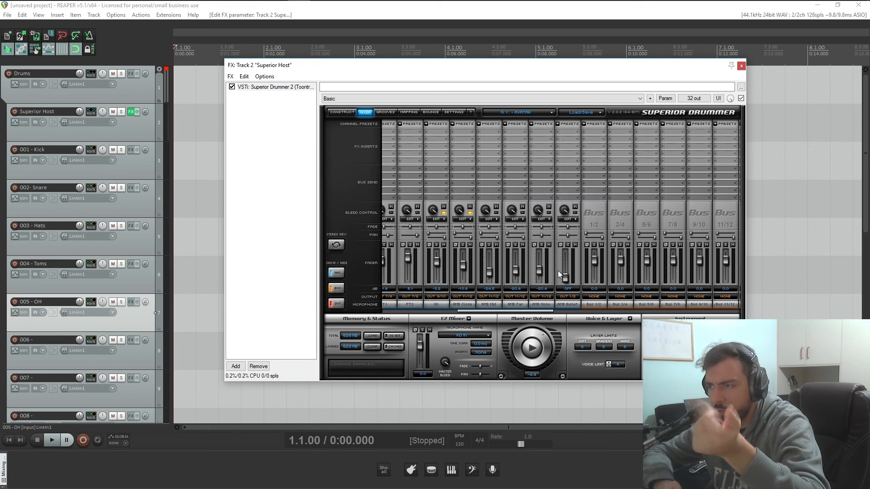
pyautogui.click(568, 297)
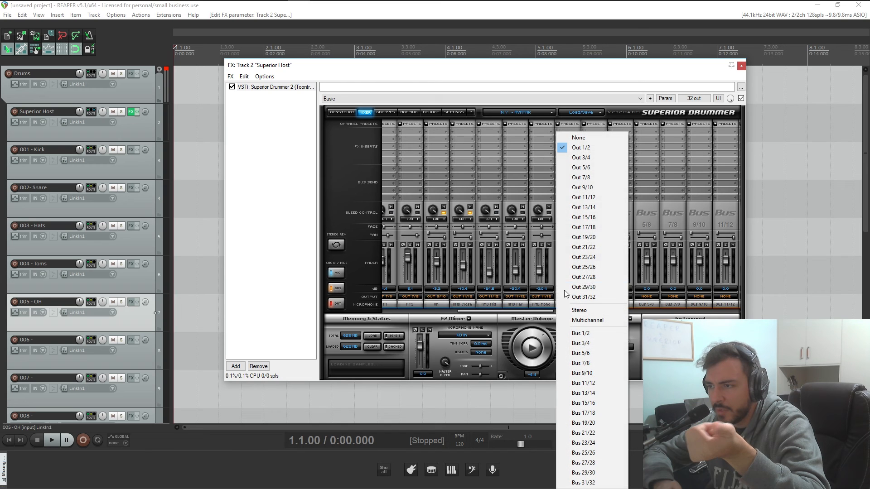
pyautogui.click(591, 198)
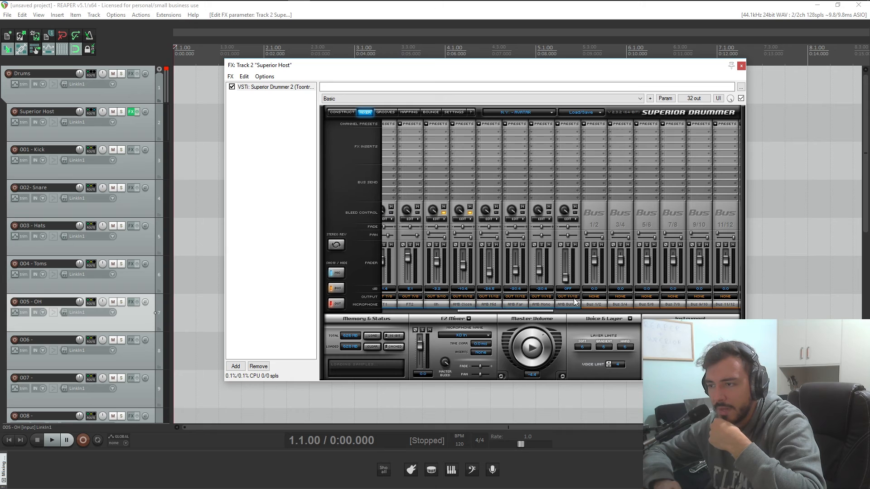
# Step: Complete the name of track 006 as 006 - AMB
pyautogui.doubleClick(59, 339)
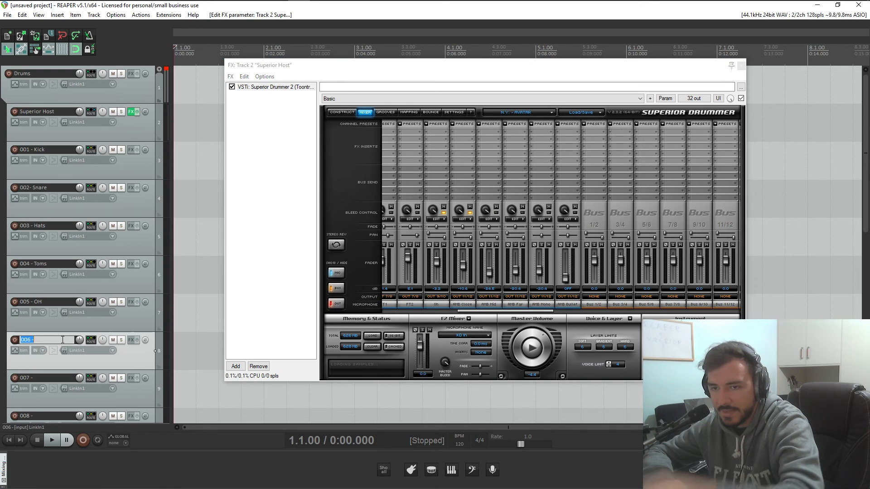
pyautogui.write('AMB')
pyautogui.press('Return')
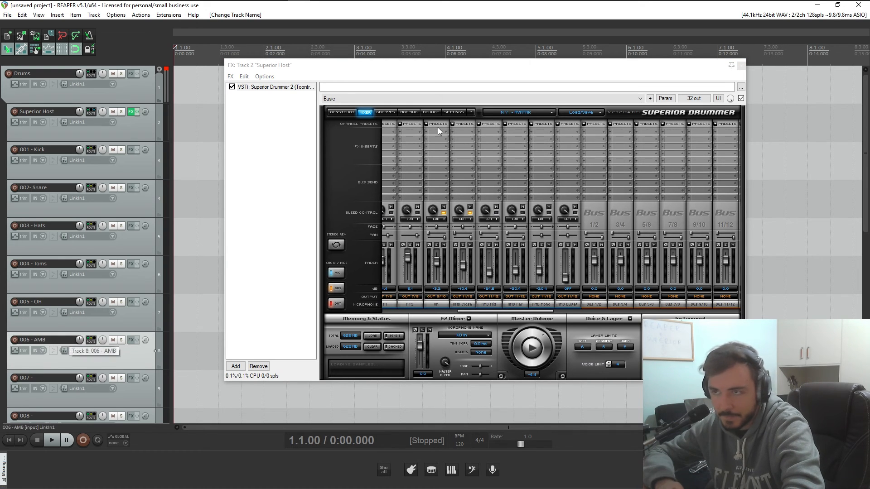
# Step: Play the kick, snare and toms in the drum kit view to check the signals on the numbered tracks
pyautogui.click(341, 112)
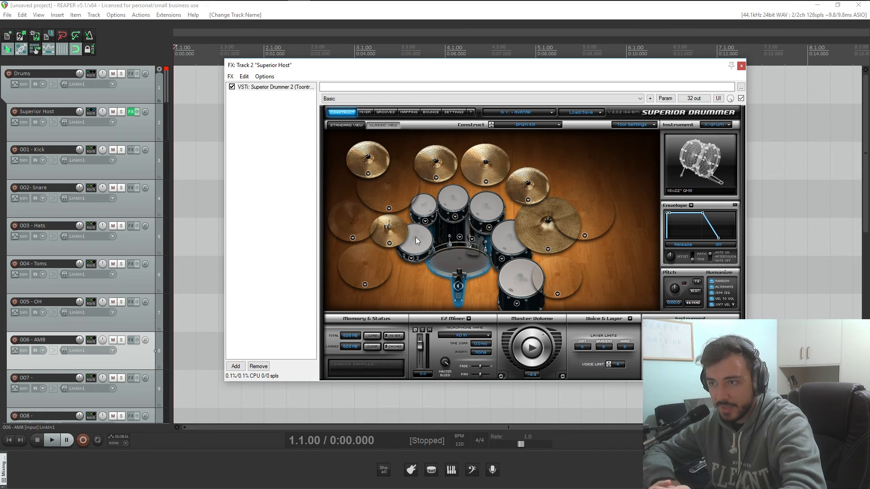
pyautogui.click(466, 259)
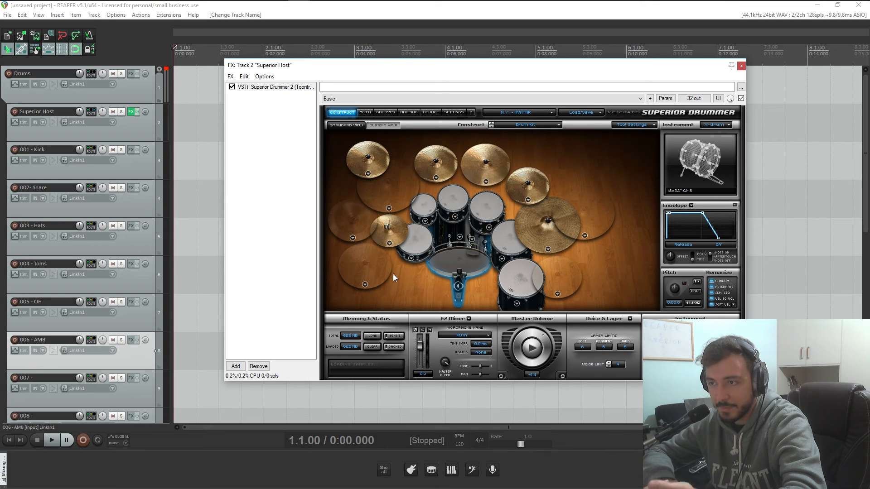
pyautogui.click(423, 240)
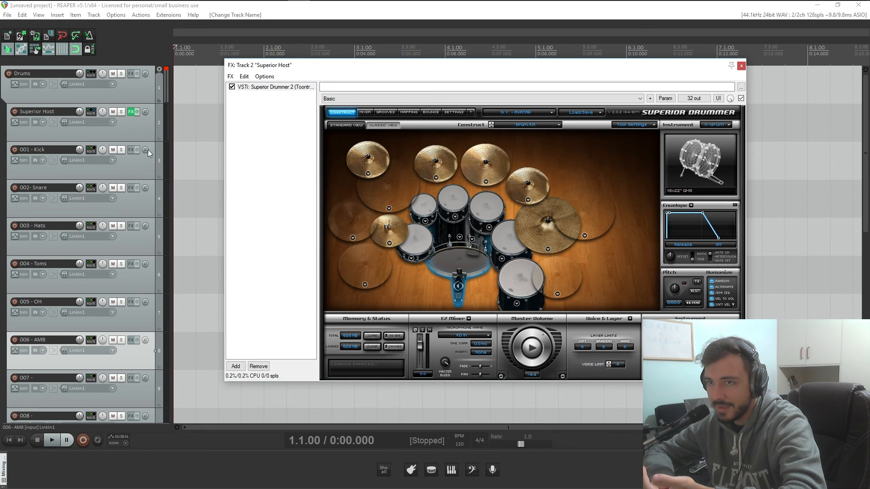
pyautogui.click(417, 241)
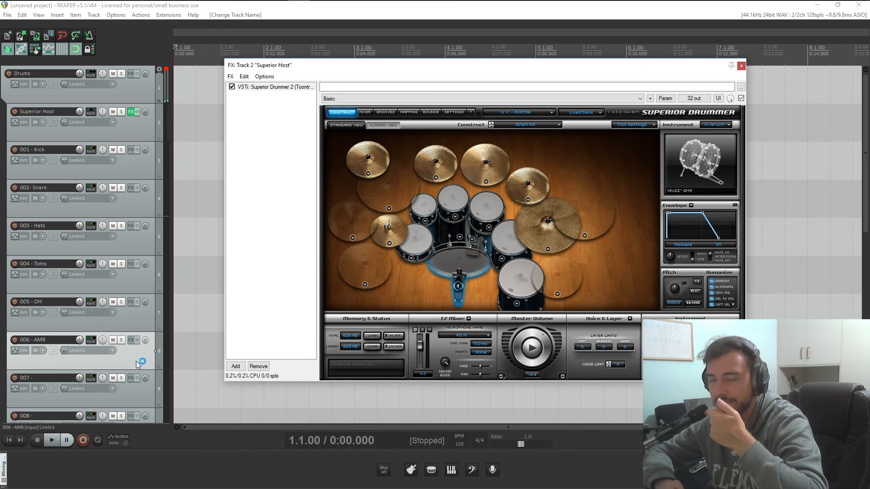
pyautogui.click(426, 212)
pyautogui.click(451, 203)
pyautogui.click(490, 214)
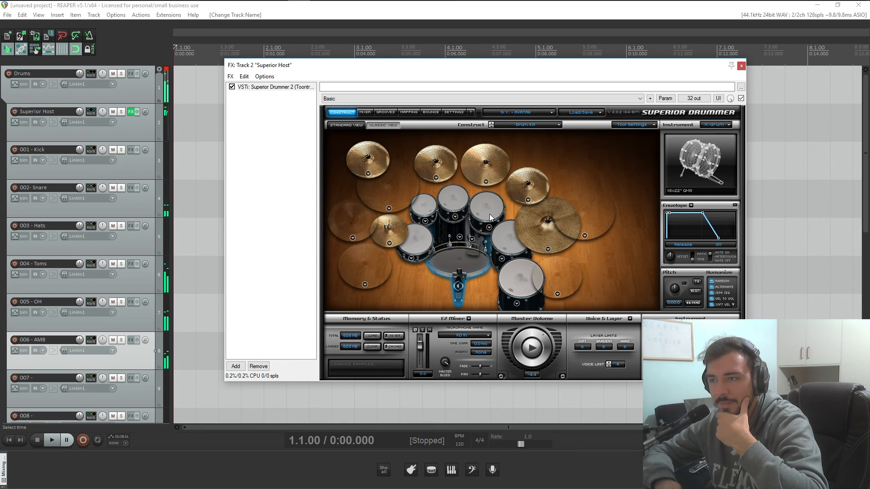
pyautogui.click(501, 243)
pyautogui.click(517, 282)
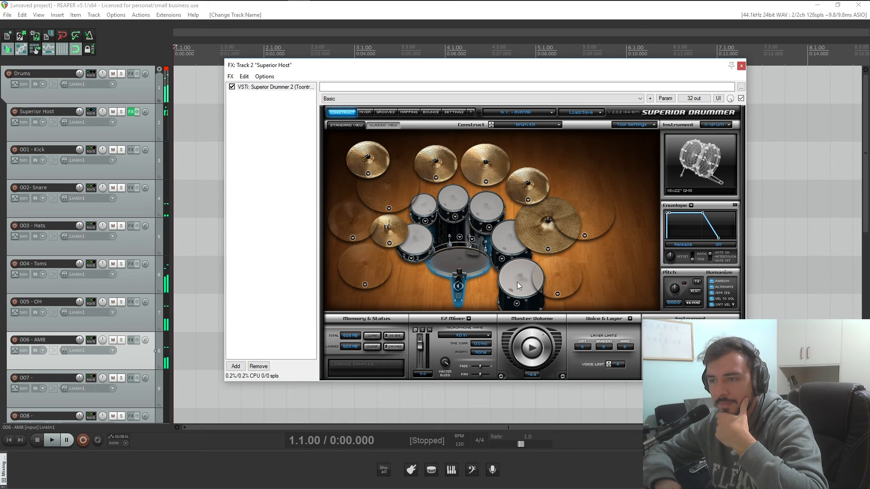
pyautogui.click(455, 262)
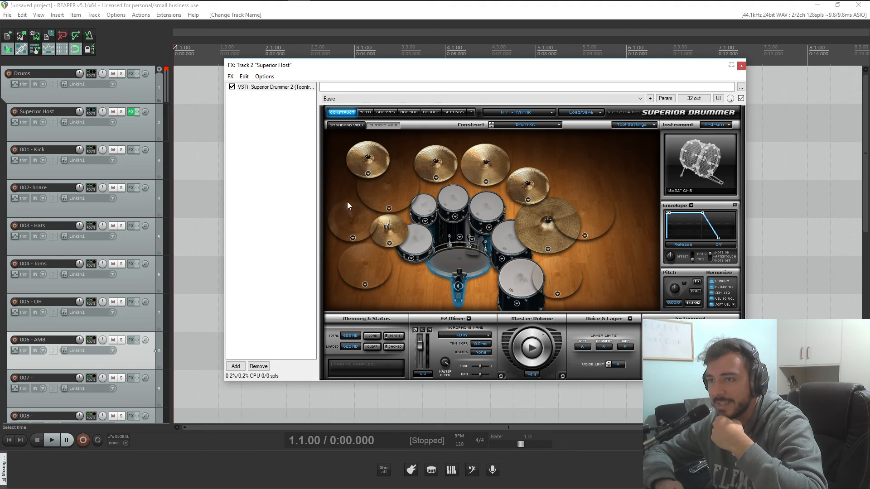
# Step: Examine the first microphone channels in the mixer, including the SD Bottom bleed controls, and return to the drum kit view
pyautogui.click(365, 112)
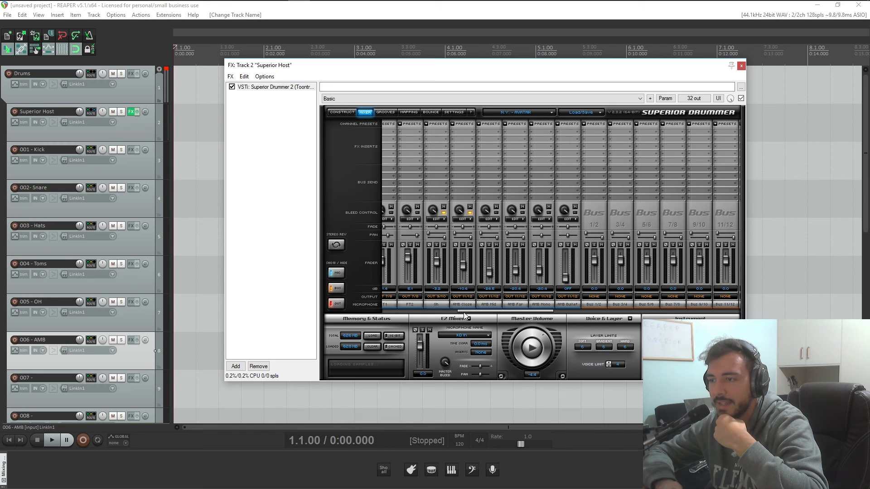
pyautogui.moveTo(464, 312); pyautogui.dragTo(345, 312)
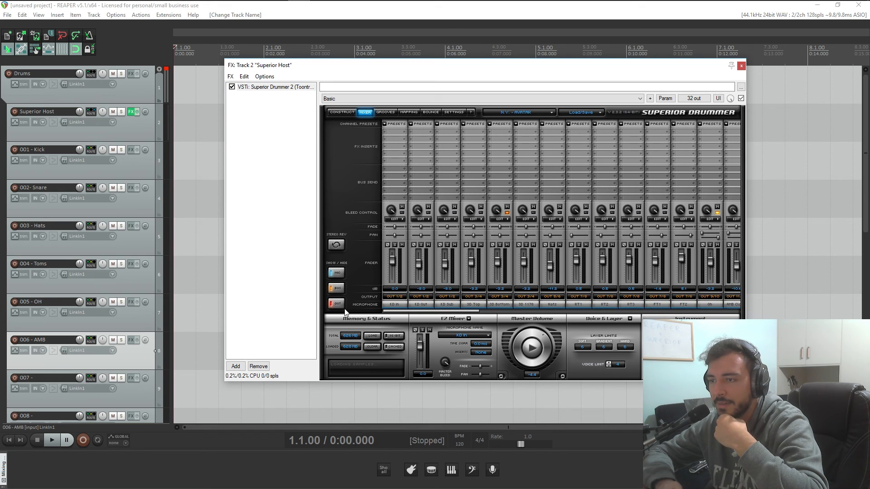
pyautogui.click(498, 220)
pyautogui.click(501, 221)
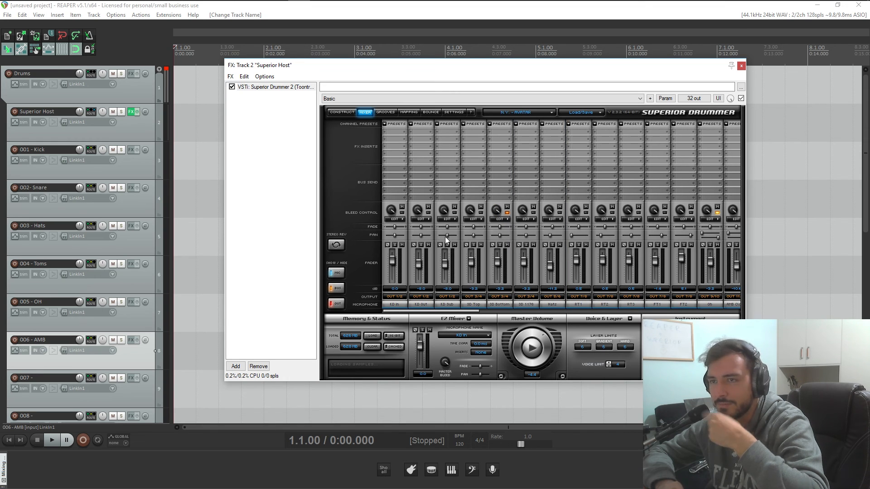
pyautogui.click(341, 113)
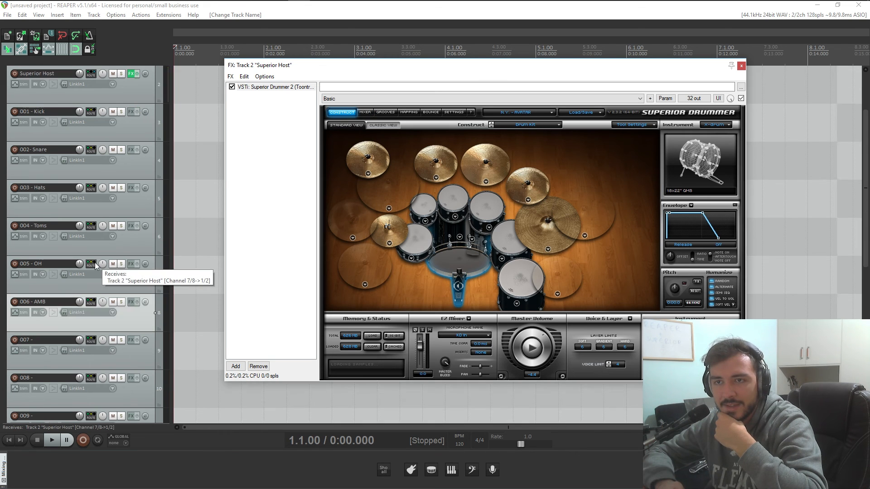
# Step: Review the numbered tracks in the Drums folder down to 016 to see which ones are still unnamed
pyautogui.scroll(-1, 97, 263)
pyautogui.scroll(-2, 98, 262)
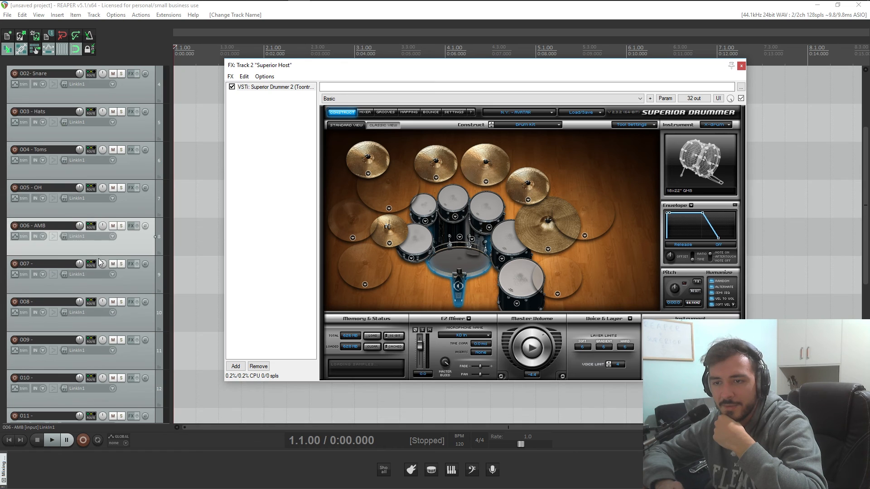
pyautogui.scroll(-6, 96, 266)
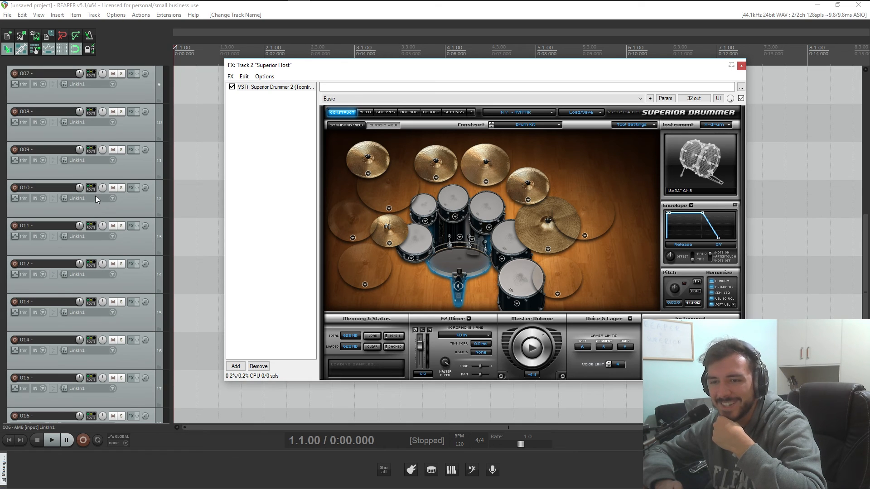
pyautogui.scroll(9, 58, 270)
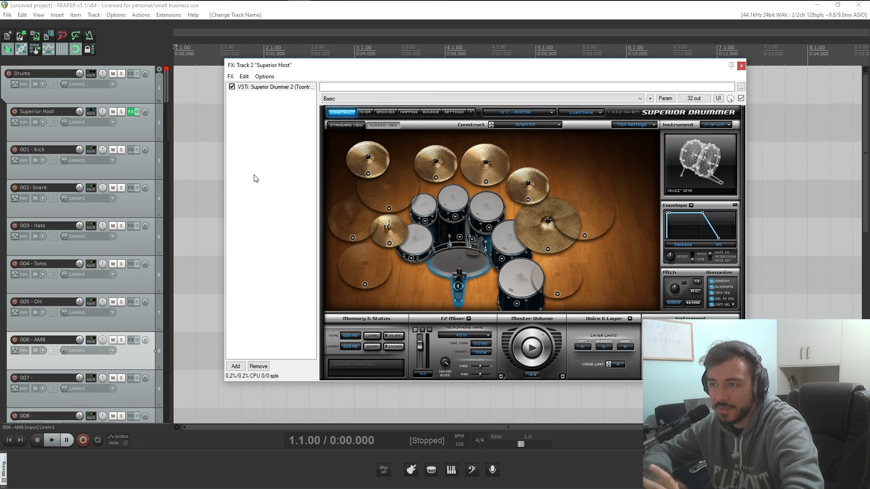
pyautogui.click(425, 200)
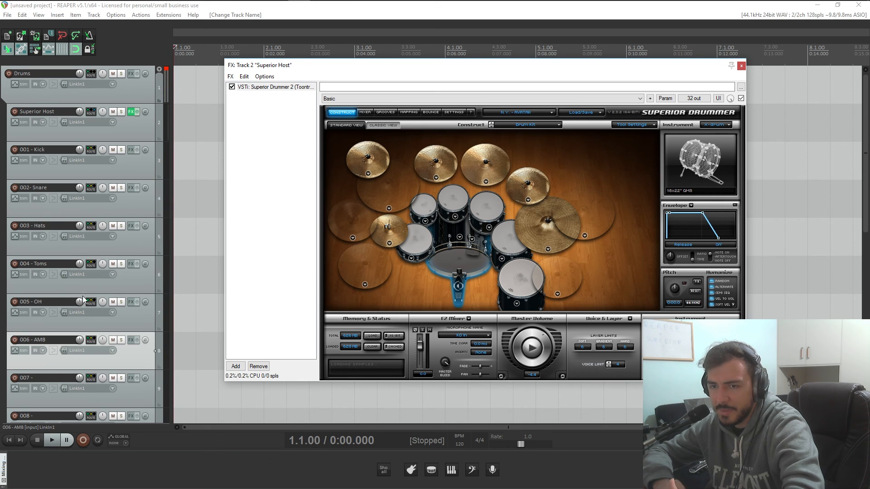
pyautogui.scroll(-4, 90, 285)
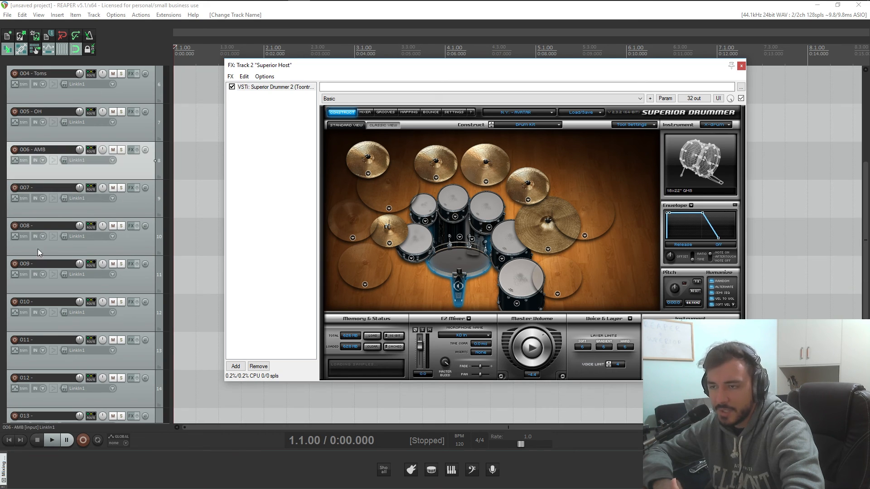
pyautogui.scroll(-3, 117, 188)
pyautogui.scroll(-3, 104, 186)
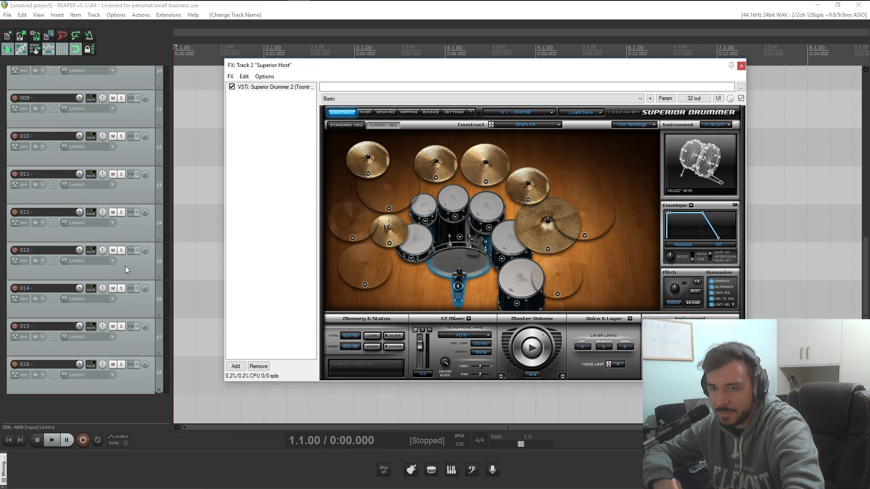
pyautogui.scroll(6, 125, 261)
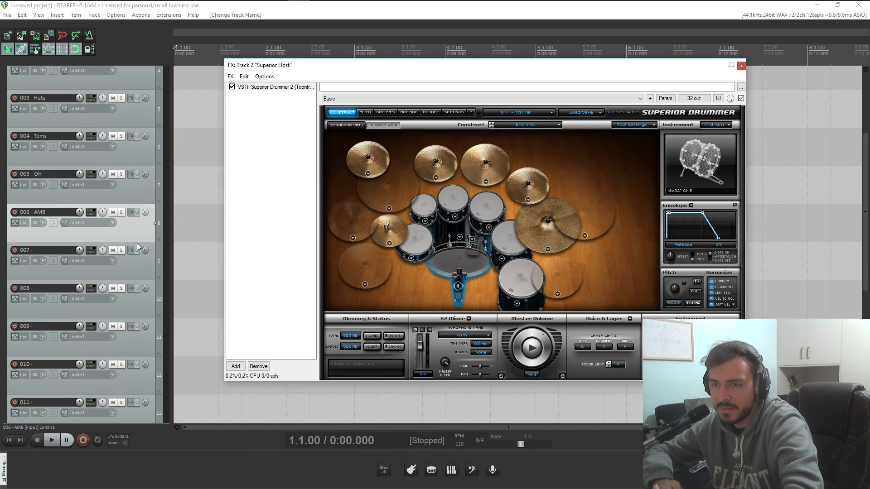
pyautogui.scroll(3, 137, 243)
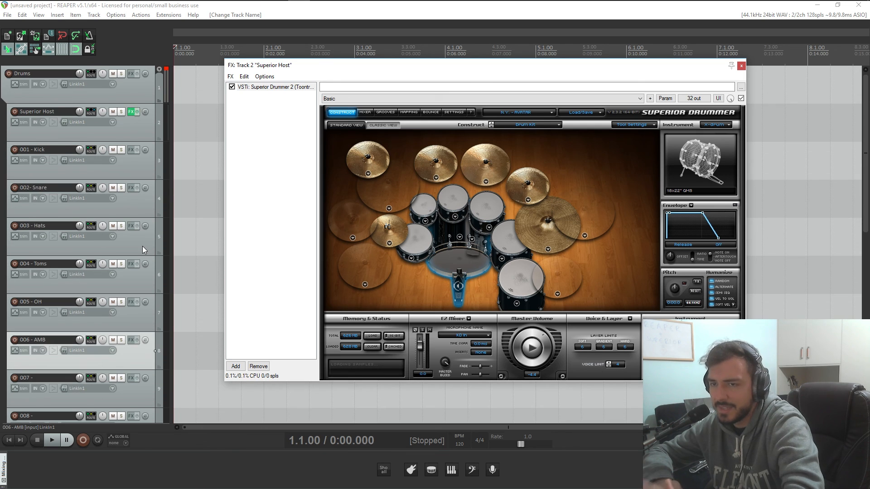
# Step: Compact the child tracks of the Drums folder and restore them to full height
pyautogui.click(132, 97)
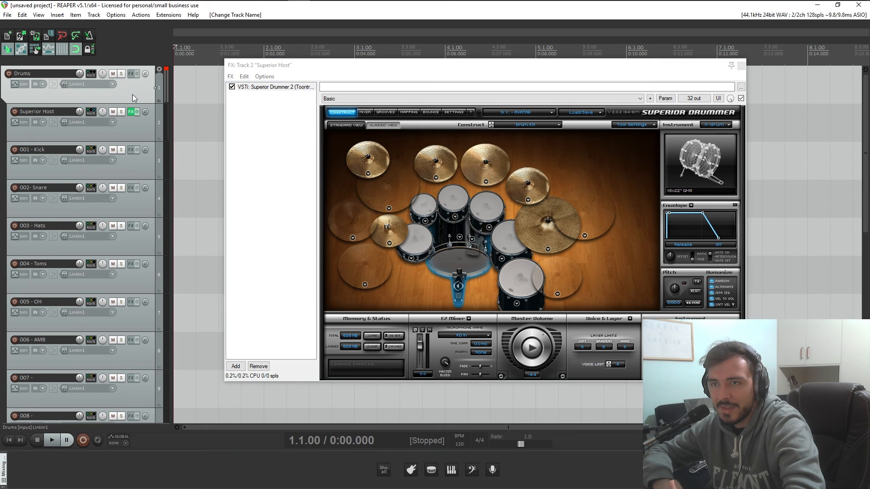
pyautogui.click(158, 69)
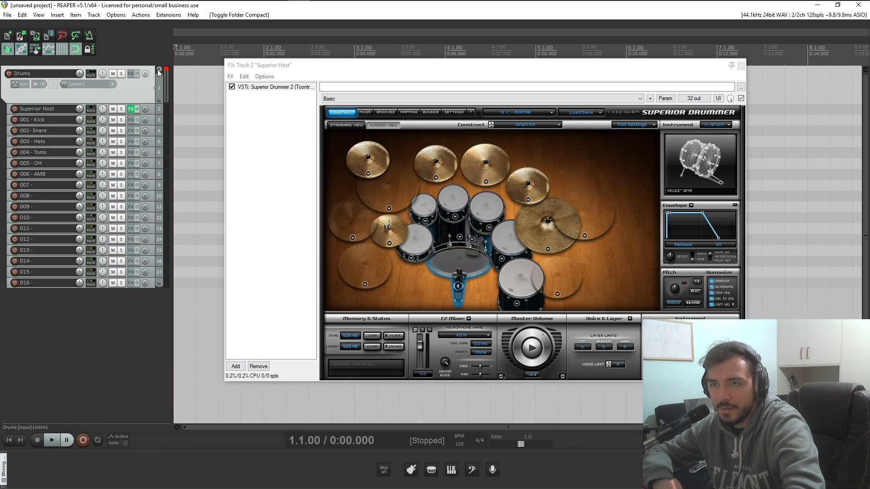
pyautogui.click(157, 70)
pyautogui.click(159, 68)
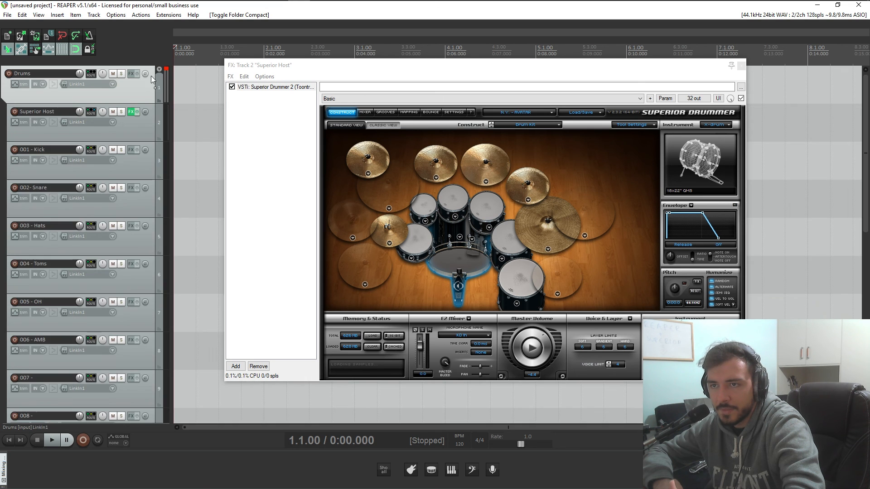
# Step: Save all tracks from the Drums folder through 016 as a track template named "Superior 16 outs", without track items or envelopes
pyautogui.scroll(-8, 136, 156)
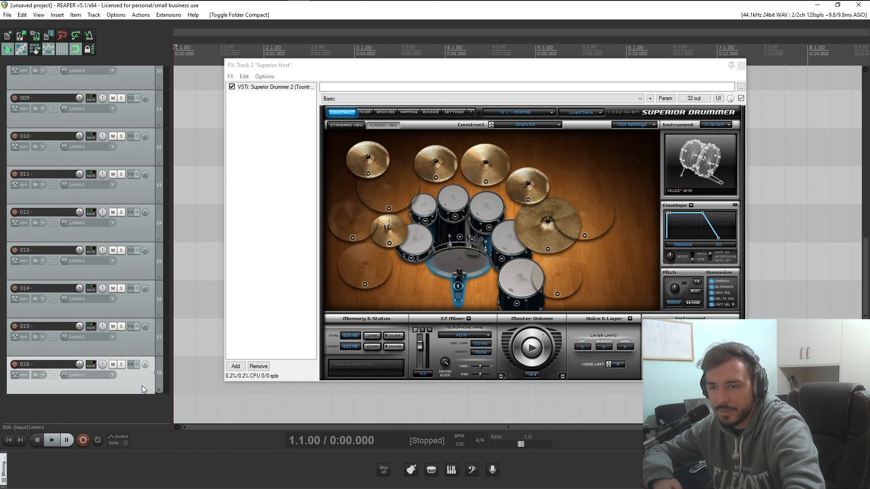
pyautogui.scroll(8, 114, 267)
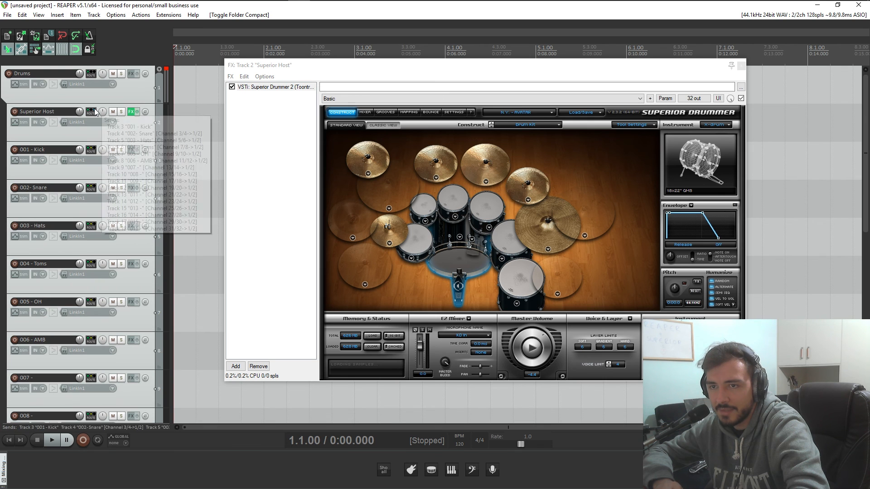
pyautogui.scroll(-8, 94, 108)
pyautogui.scroll(8, 160, 166)
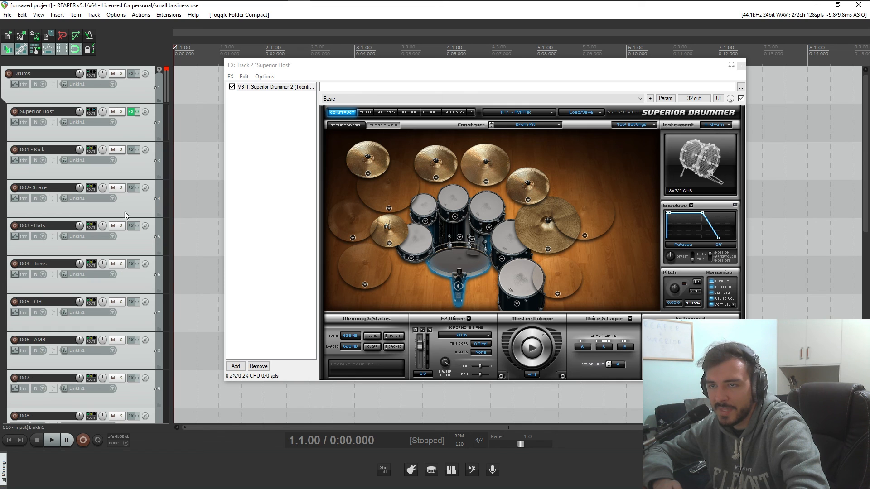
pyautogui.rightClick(134, 84)
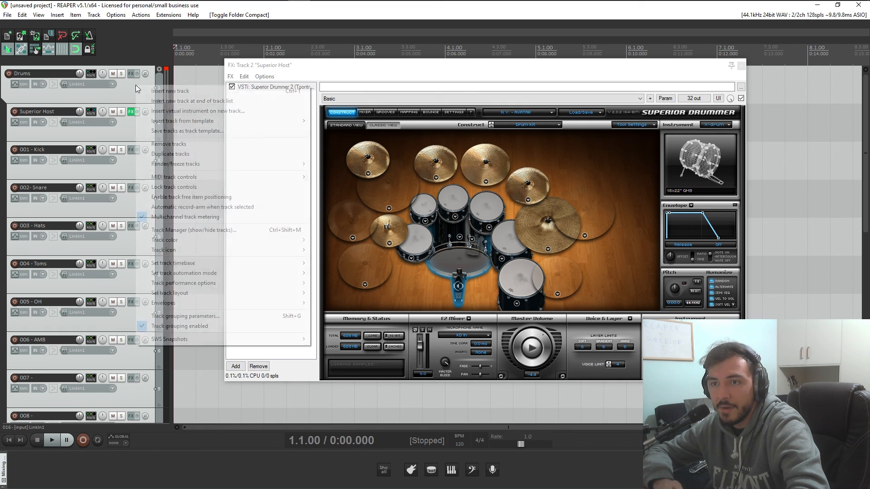
pyautogui.click(221, 133)
pyautogui.moveTo(161, 27); pyautogui.dragTo(446, 98)
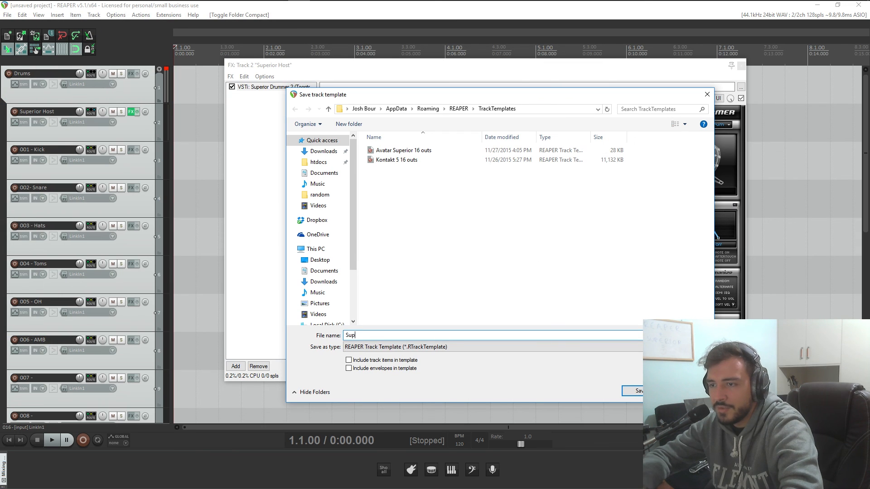
pyautogui.write('Superior 16 outs')
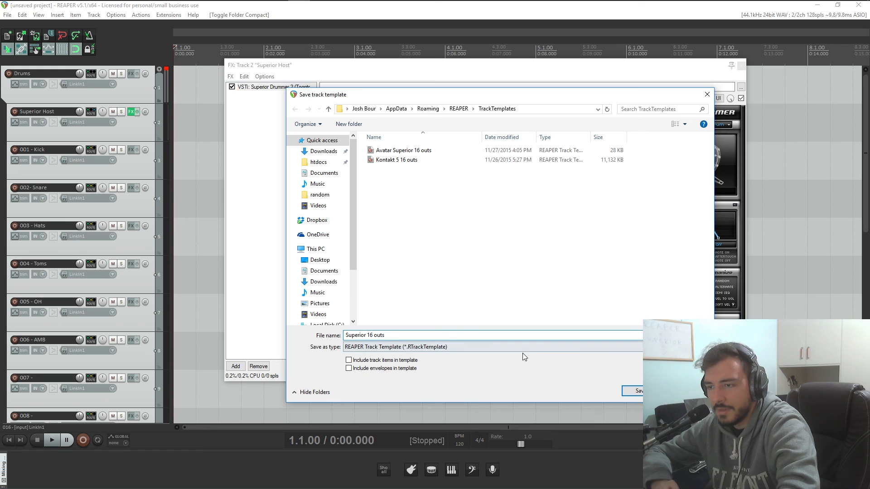
pyautogui.click(632, 391)
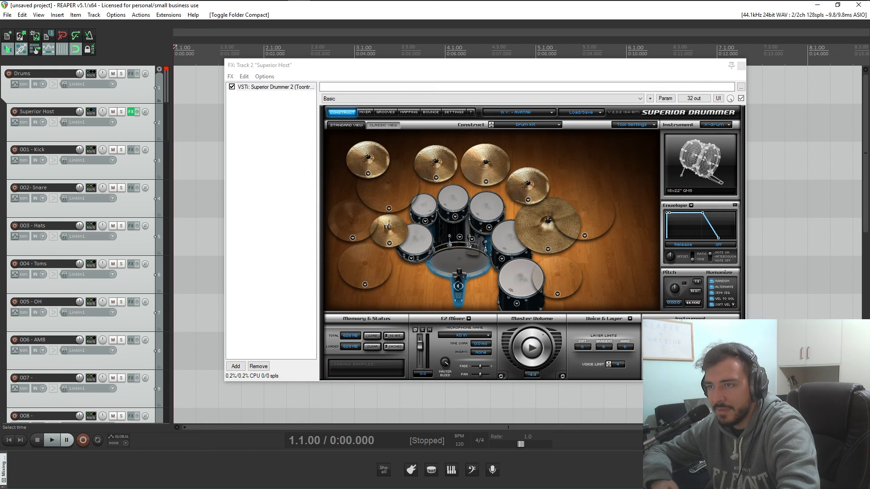
# Step: Compact the child tracks of the Drums folder and check the track templates available for insertion, without inserting any
pyautogui.click(161, 71)
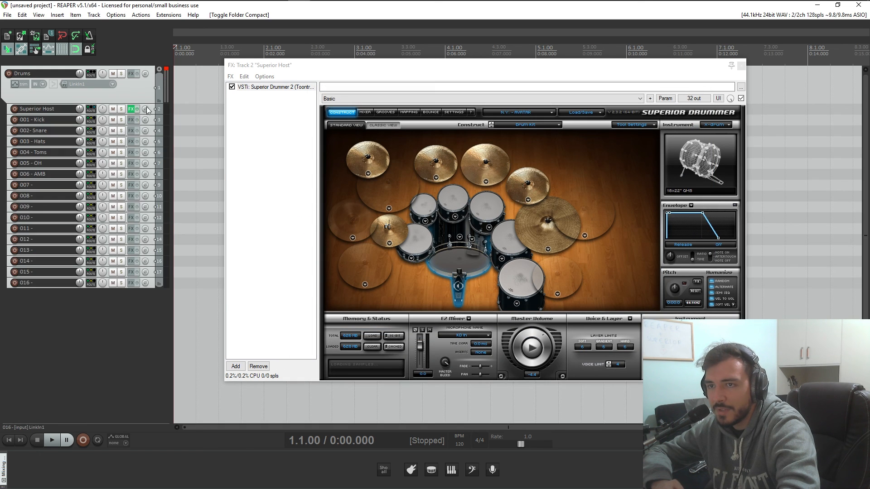
pyautogui.rightClick(86, 352)
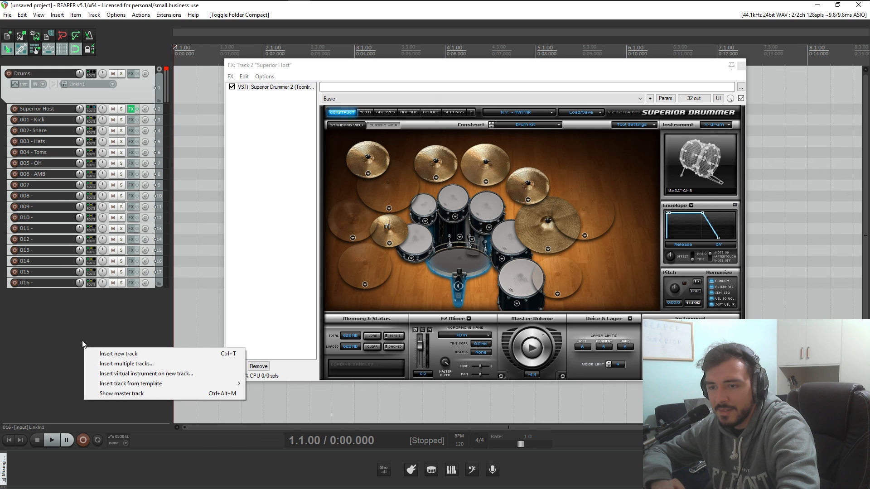
pyautogui.moveTo(143, 387)
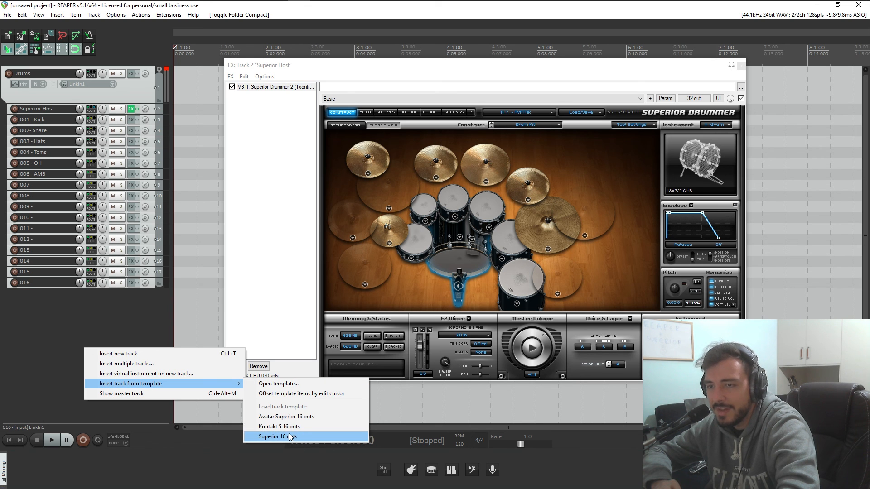
pyautogui.click(108, 323)
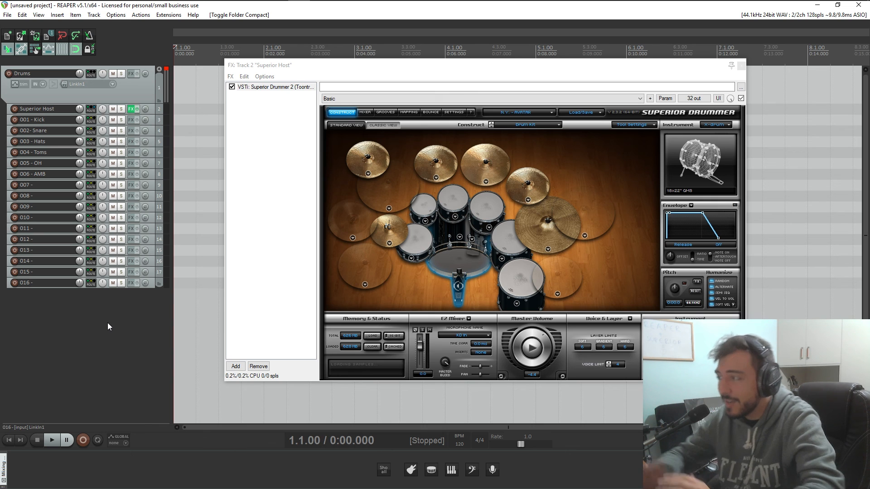